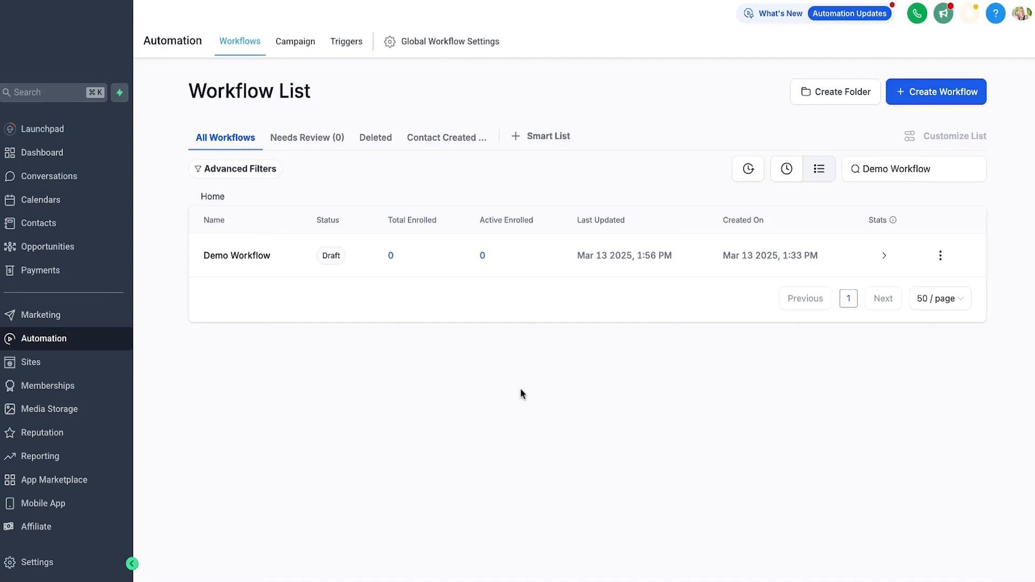
# Step: Create a new blank workflow and title it 'Appointments'
pyautogui.click(941, 100)
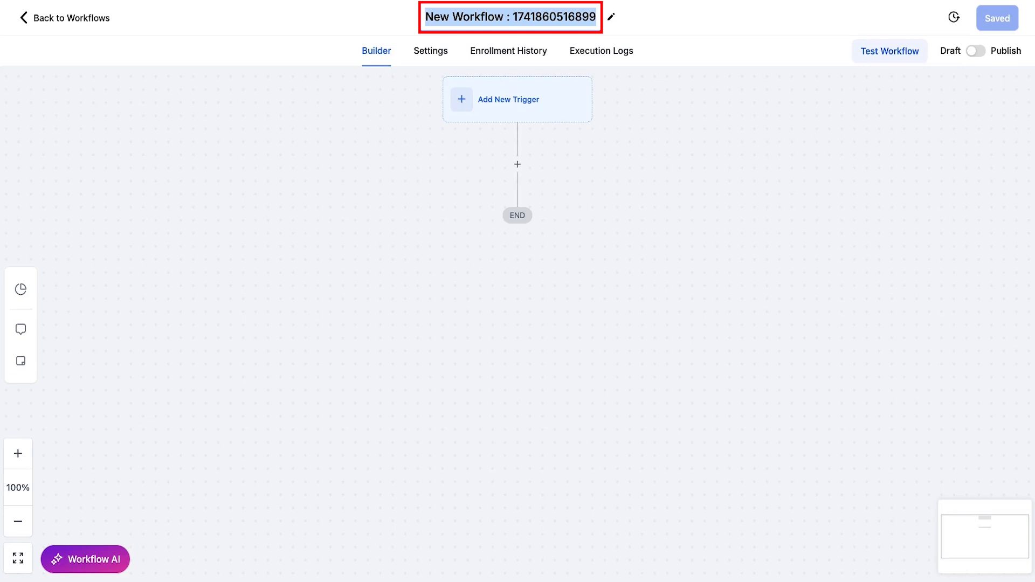
pyautogui.write('Appointments')
pyautogui.click(719, 84)
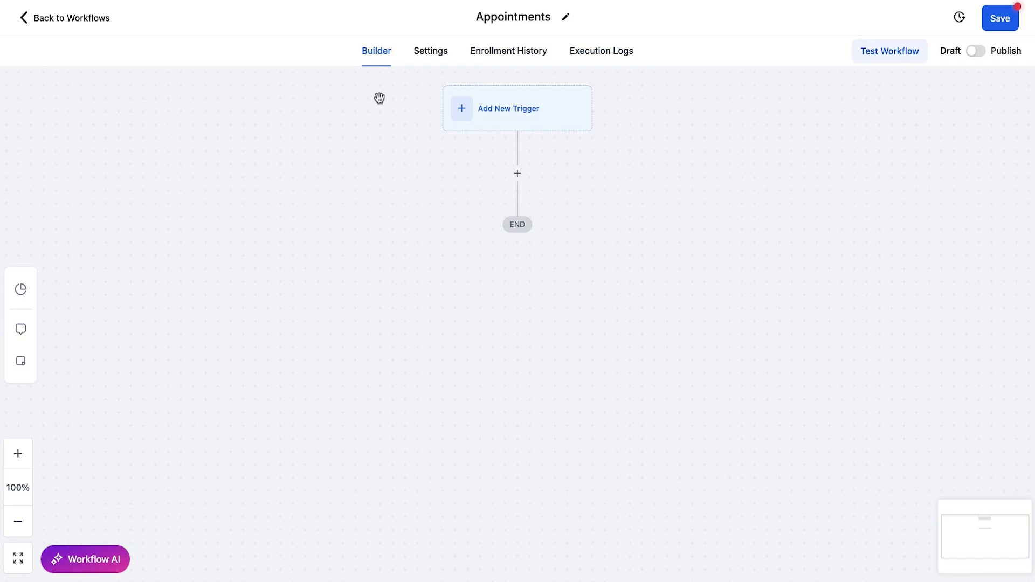
# Step: In workflow Settings, turn on Allow re-entry, leaving multiple opportunities allowed and stop on response off
pyautogui.click(425, 54)
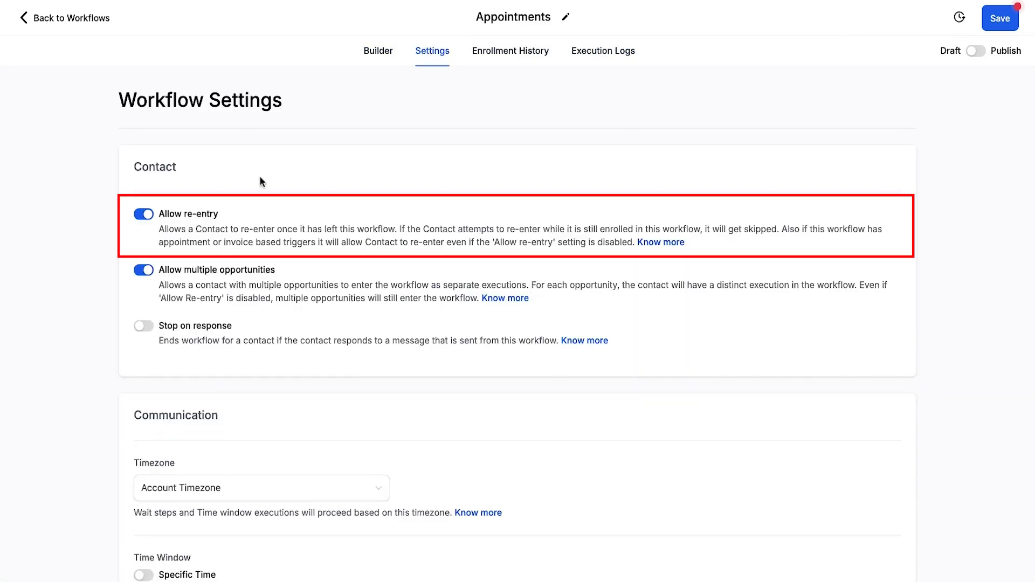
pyautogui.moveTo(161, 215); pyautogui.dragTo(213, 212)
pyautogui.click(203, 231)
pyautogui.click(140, 215)
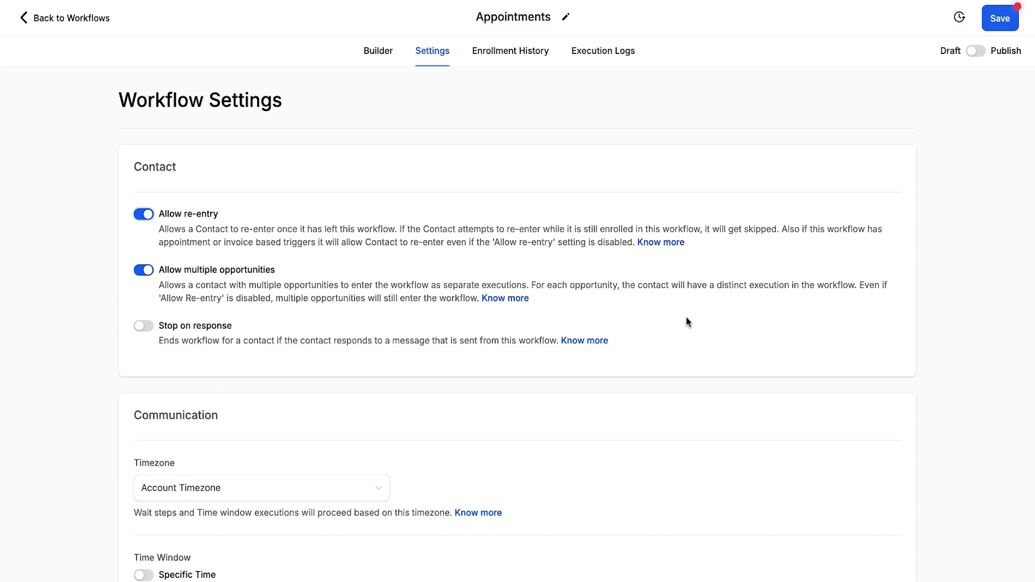
pyautogui.moveTo(159, 213); pyautogui.dragTo(218, 214)
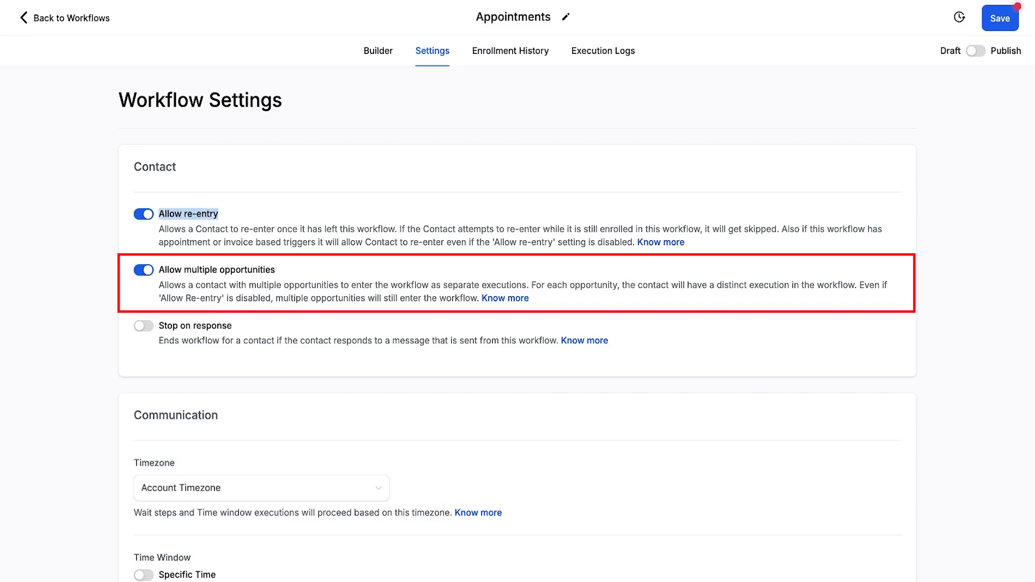
pyautogui.click(160, 325)
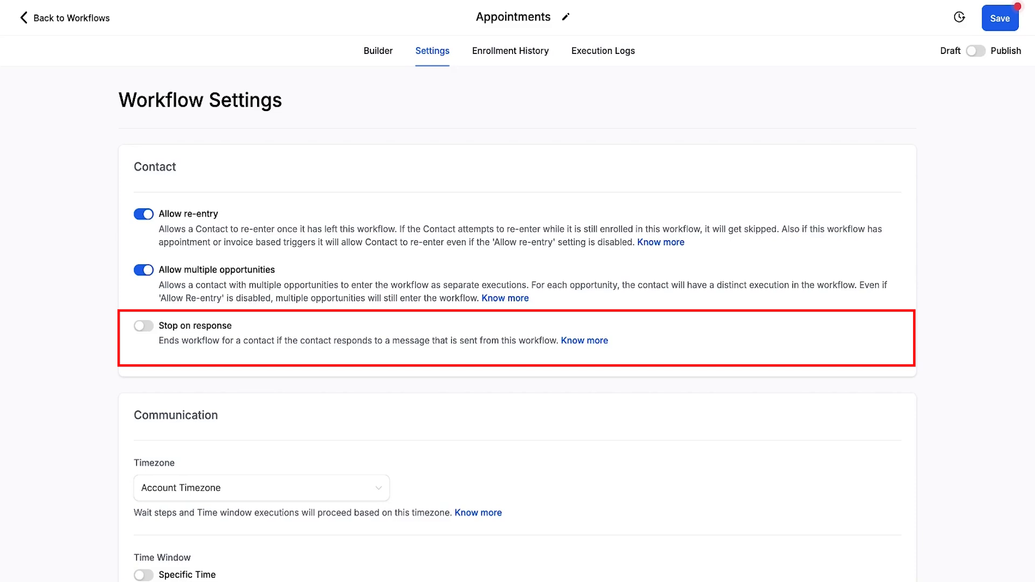
# Step: Leave Specific Time off, check the From Number options, and turn on Mark as read
pyautogui.scroll(-5, 256, 342)
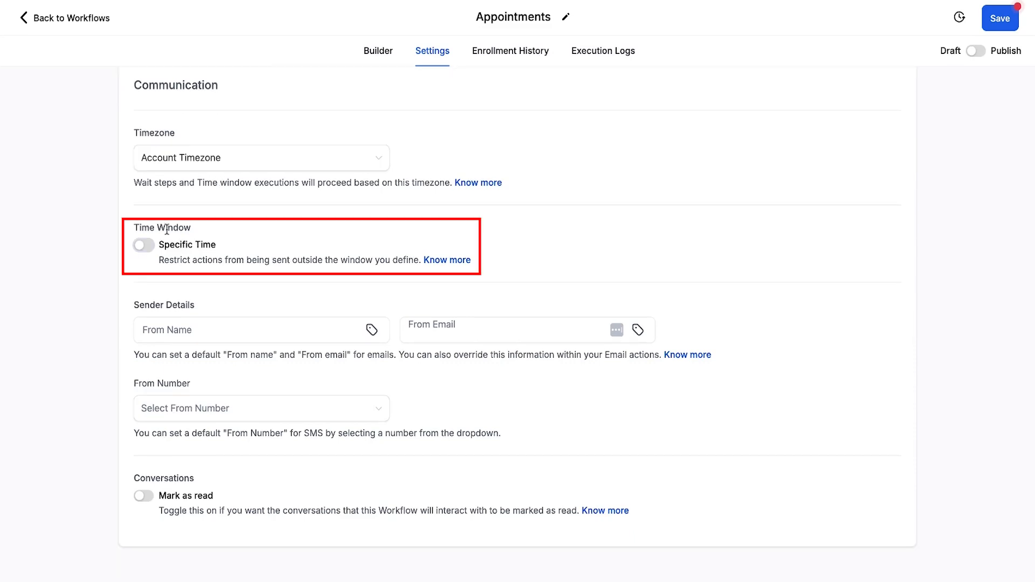
pyautogui.click(149, 246)
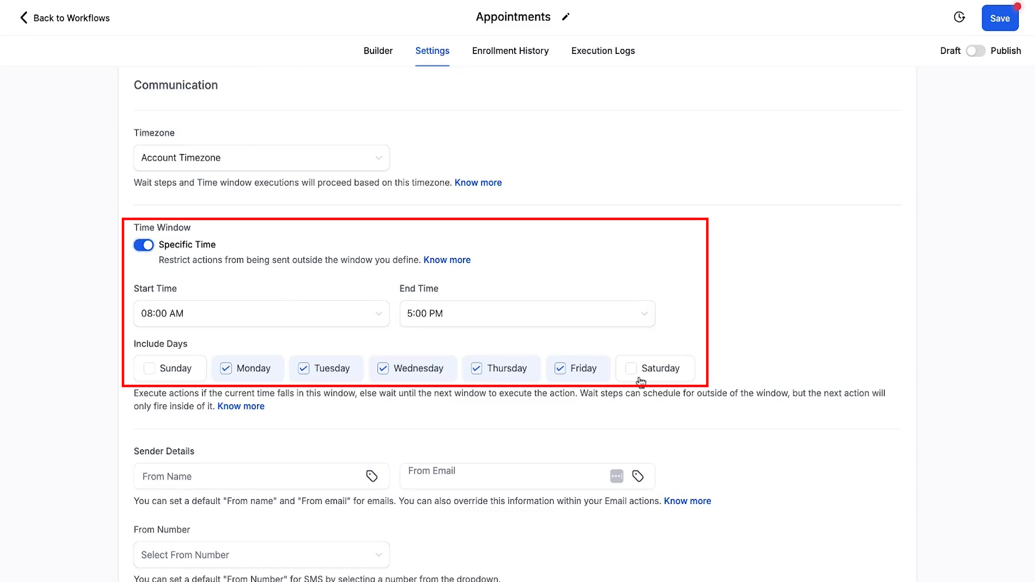
pyautogui.click(143, 246)
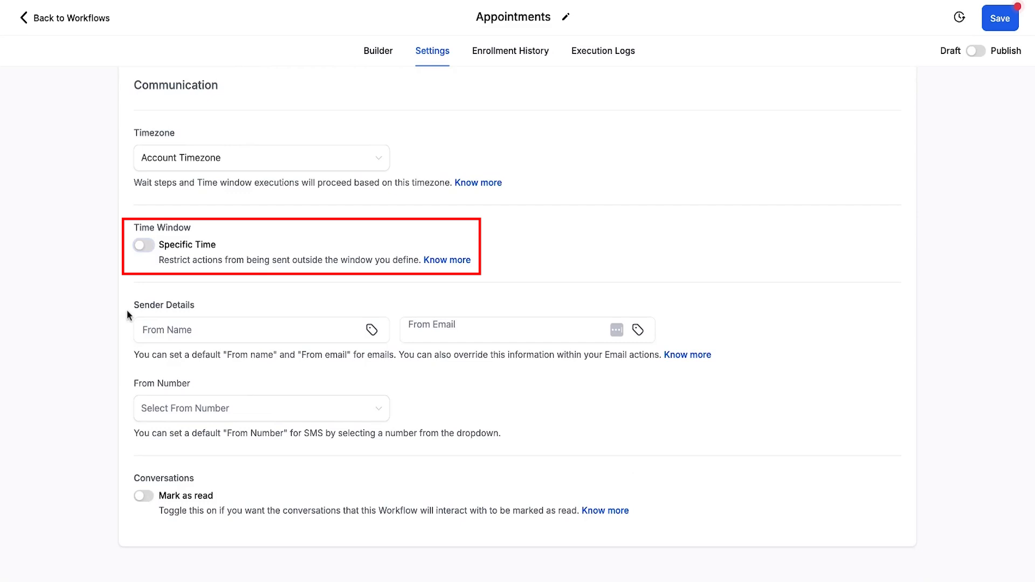
pyautogui.moveTo(133, 383); pyautogui.dragTo(189, 382)
pyautogui.click(189, 382)
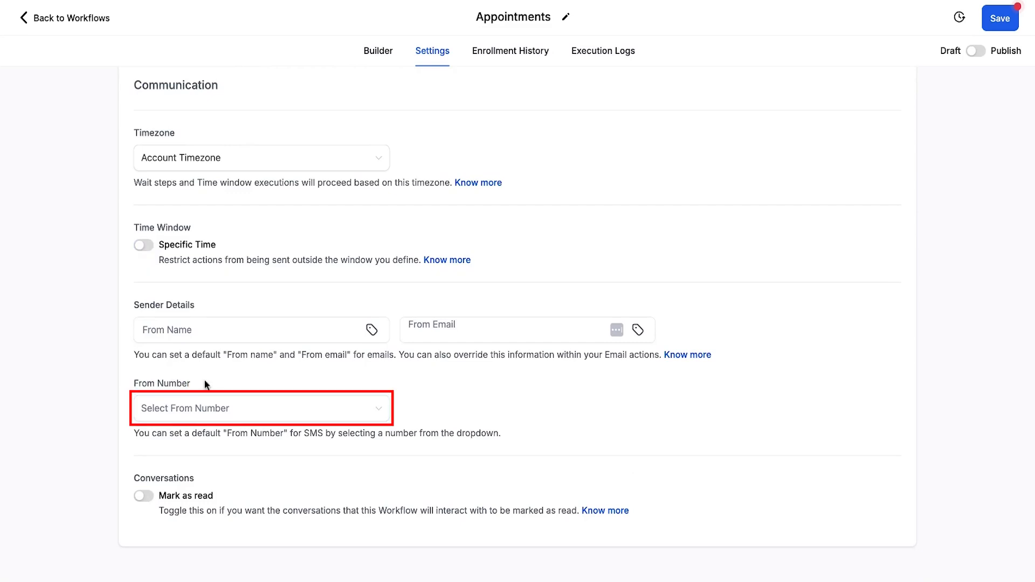
pyautogui.click(382, 411)
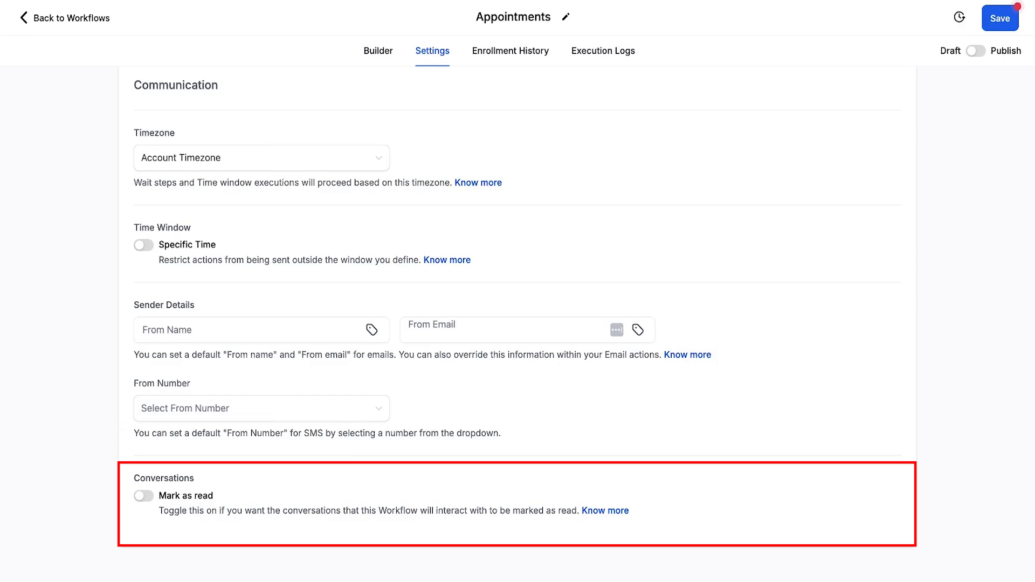
pyautogui.click(143, 495)
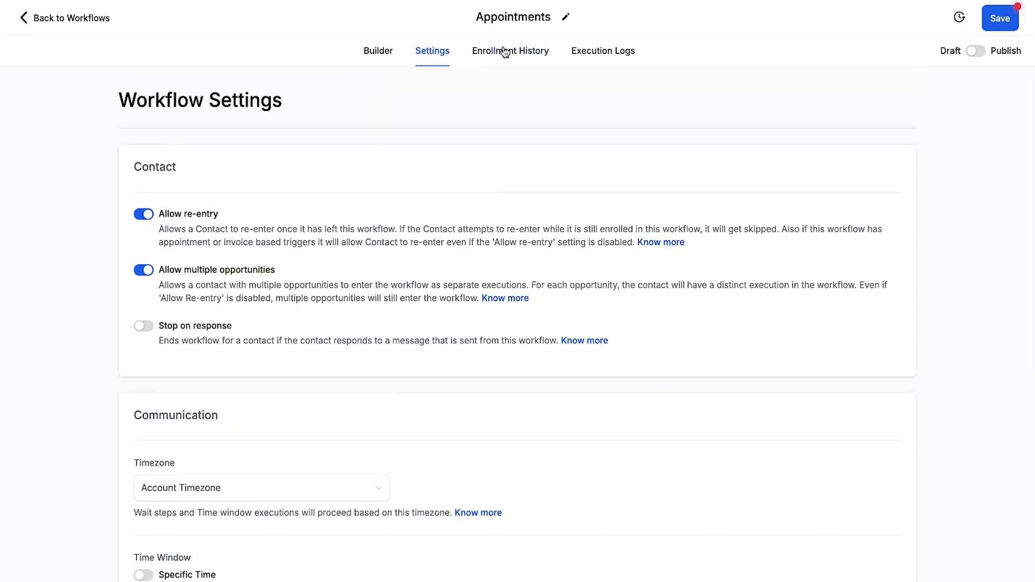
# Step: Filter the enrollment history by event type and the demo contact, then view Execution Logs
pyautogui.click(489, 54)
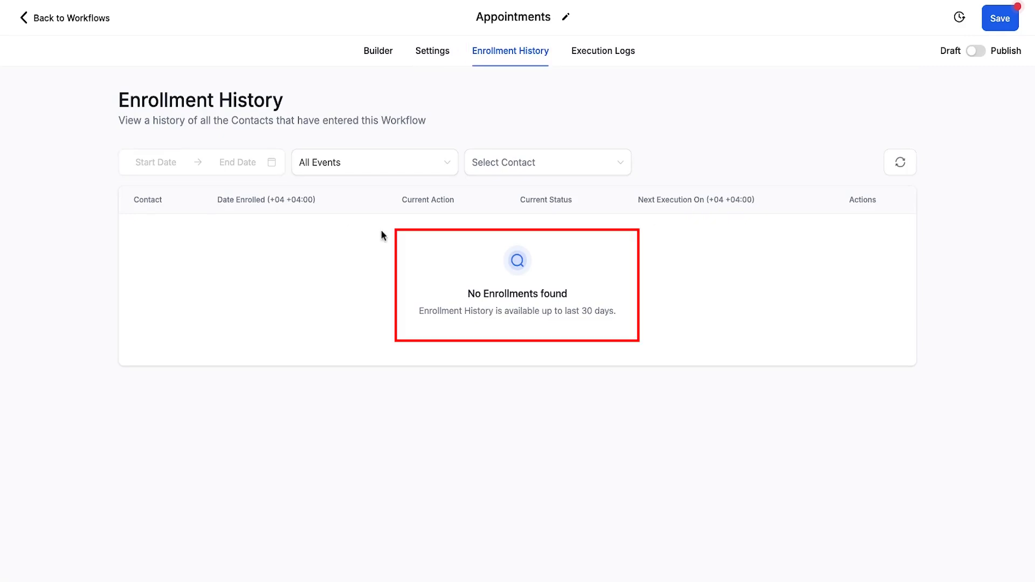
pyautogui.click(447, 165)
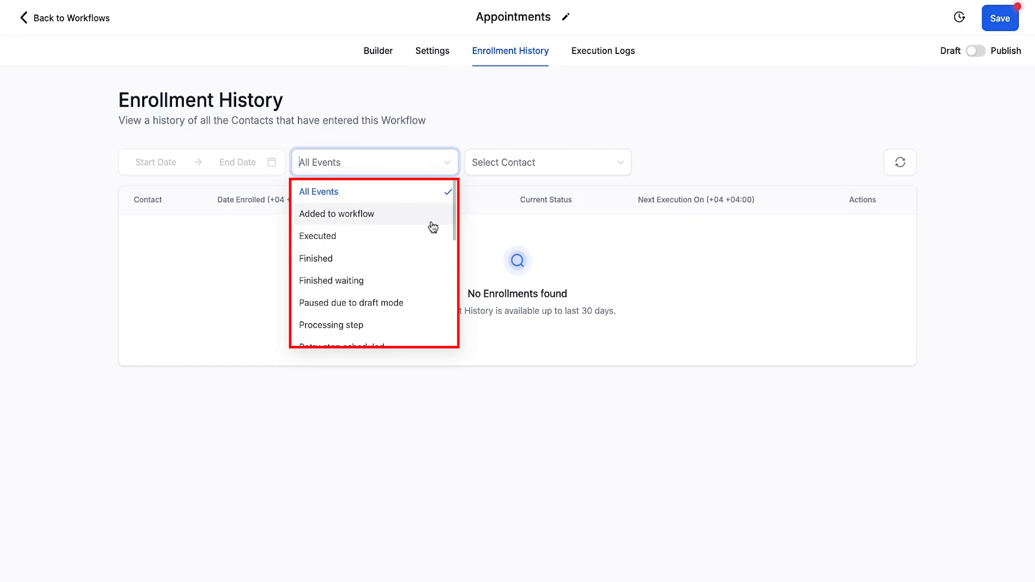
pyautogui.scroll(-3, 433, 237)
pyautogui.scroll(-4, 434, 263)
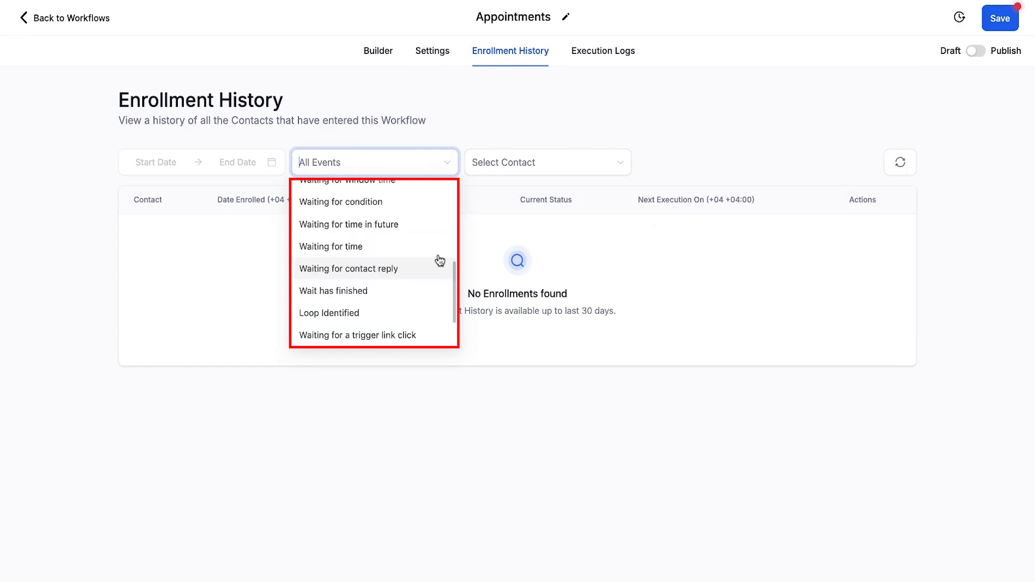
pyautogui.click(608, 164)
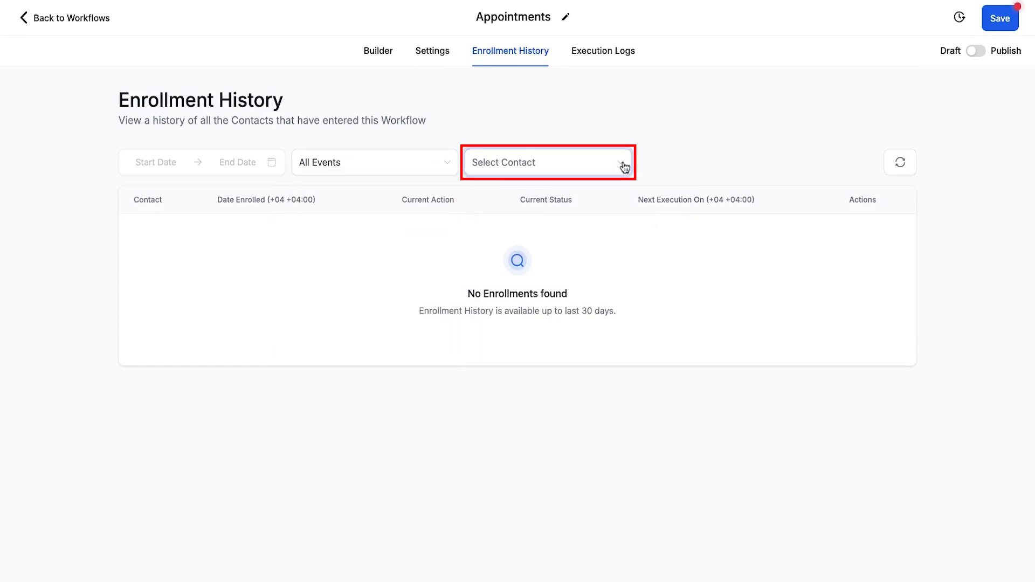
pyautogui.write('dahmen')
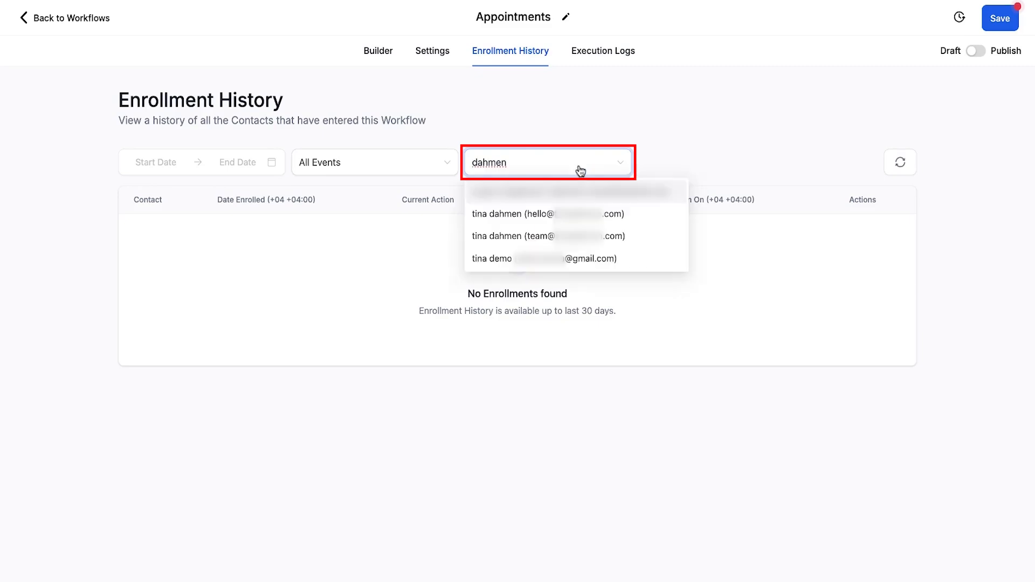
pyautogui.click(602, 259)
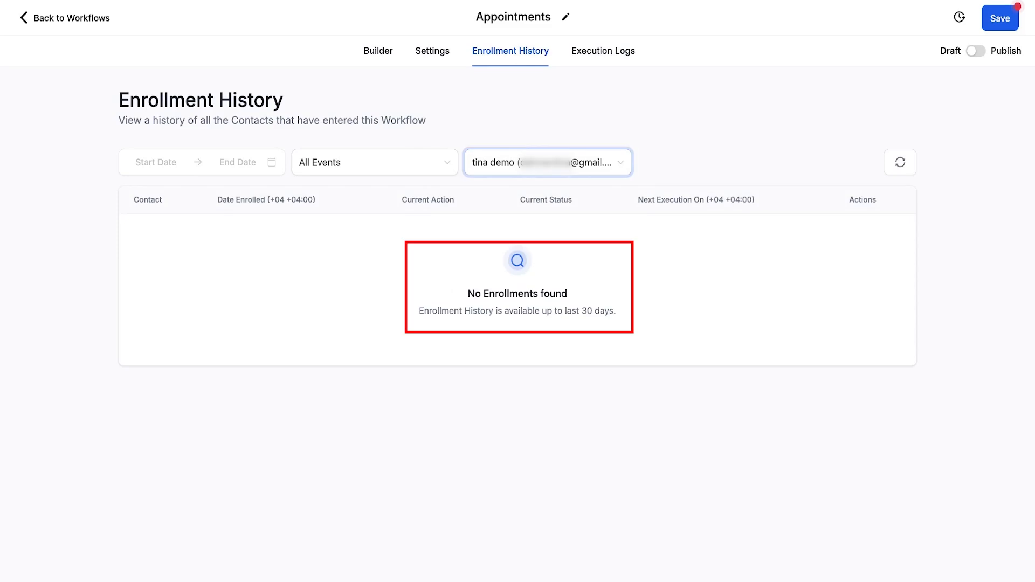
pyautogui.click(611, 67)
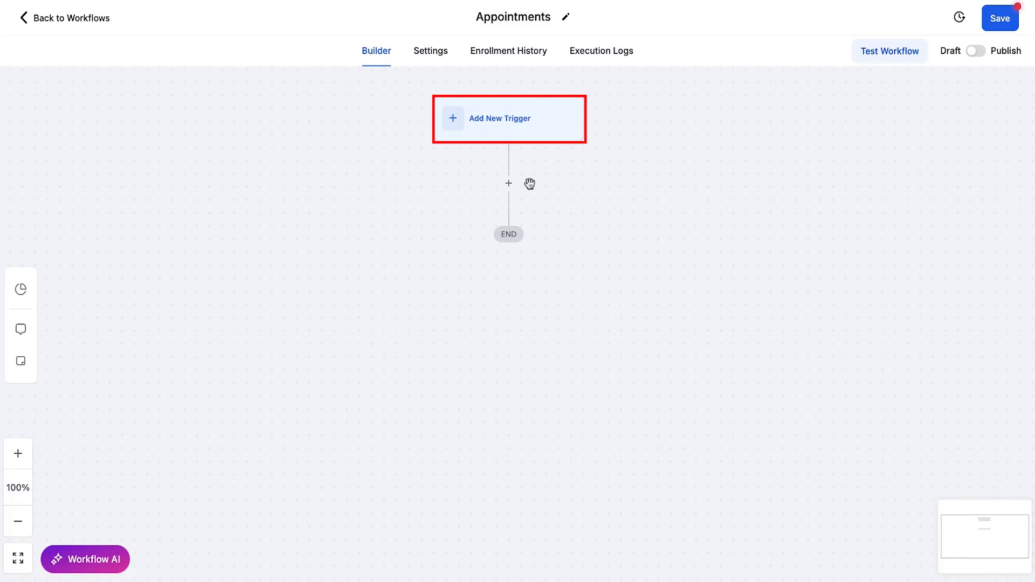
# Step: Open the Workflow Trigger panel and scroll through its contact and event triggers
pyautogui.click(509, 184)
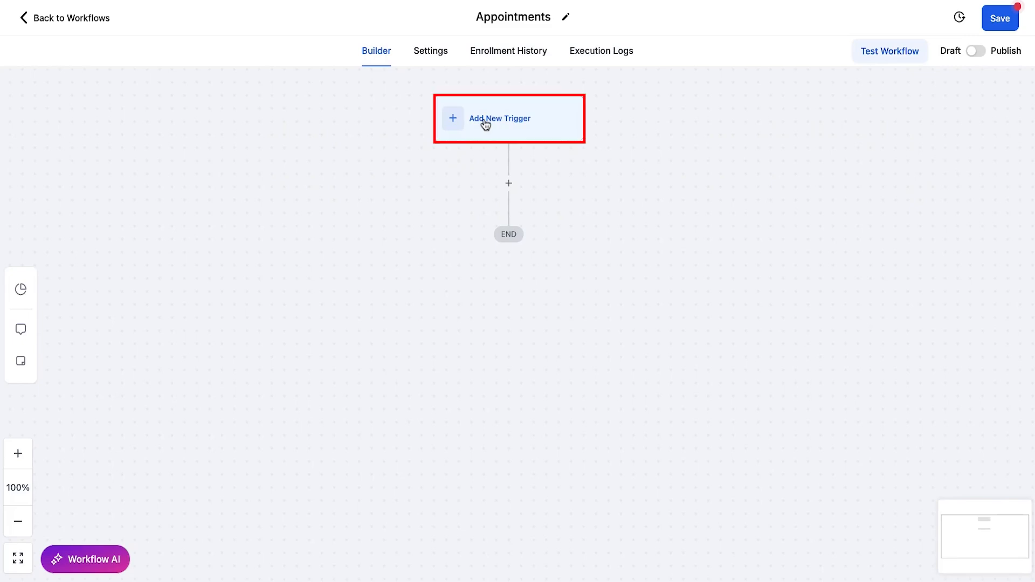
pyautogui.click(530, 127)
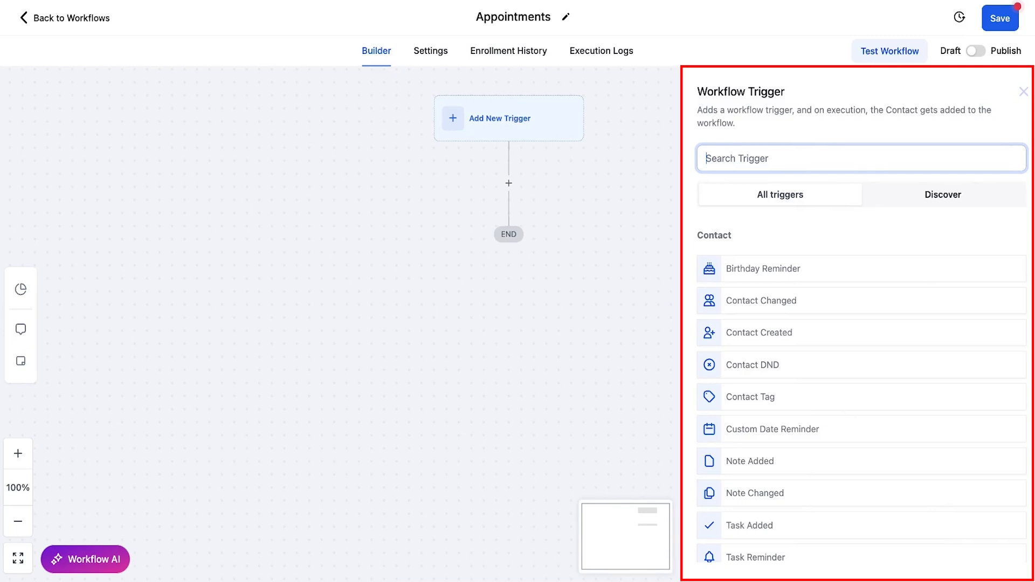
pyautogui.scroll(-2, 842, 338)
pyautogui.scroll(-2, 841, 339)
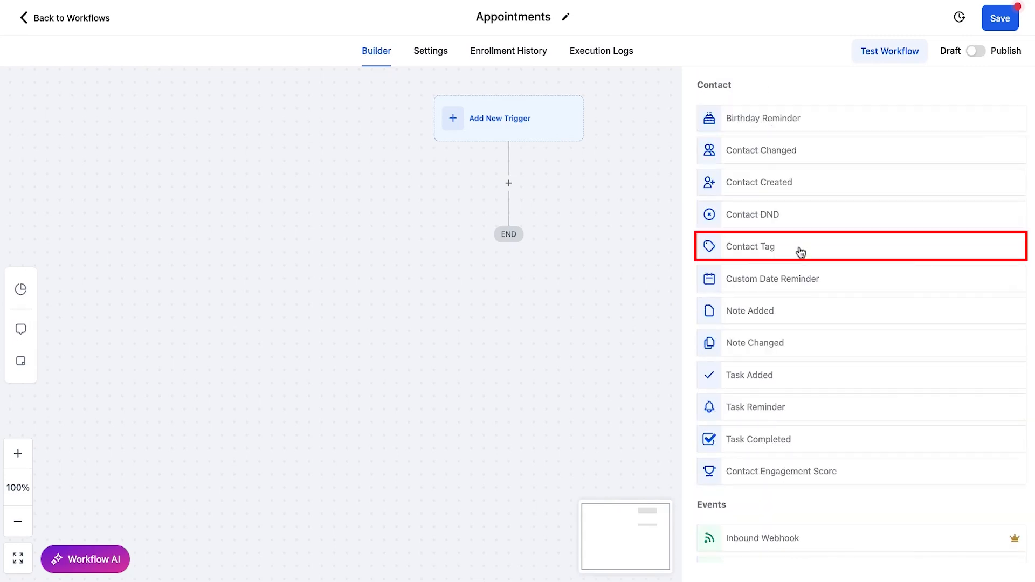
pyautogui.scroll(-2, 838, 315)
pyautogui.scroll(-3, 838, 315)
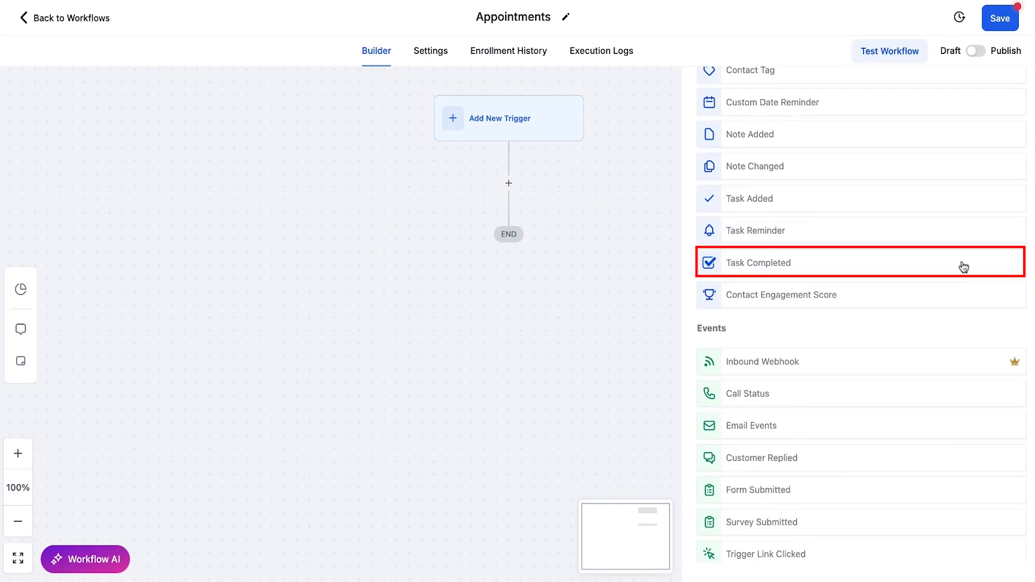
pyautogui.scroll(-3, 963, 267)
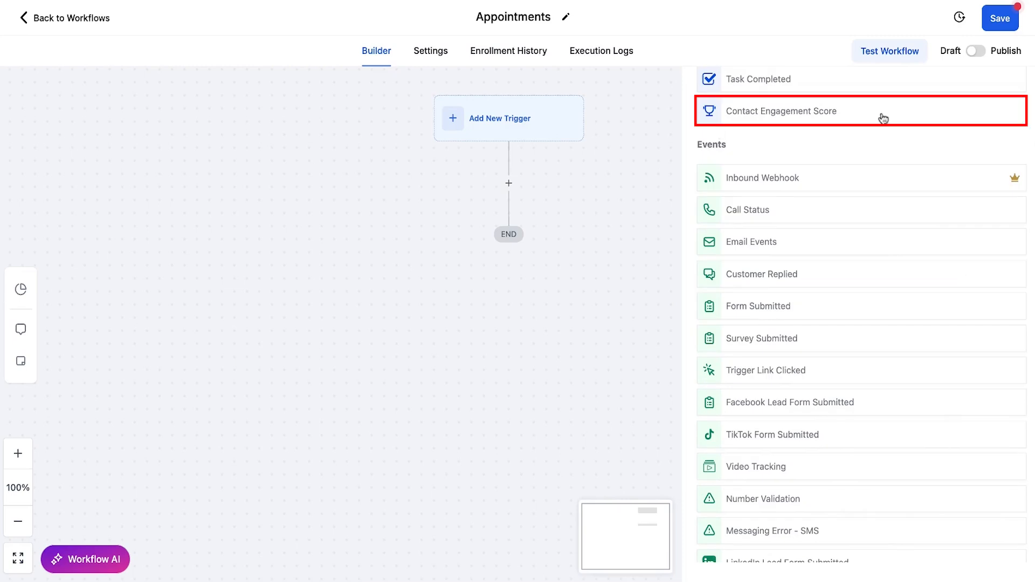
pyautogui.scroll(-1, 882, 118)
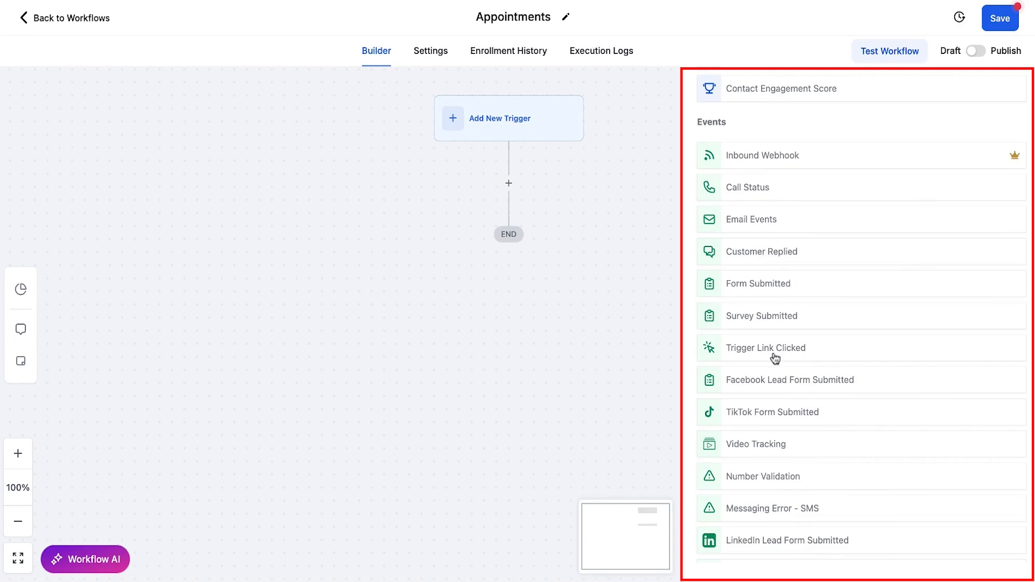
pyautogui.scroll(-3, 774, 359)
pyautogui.scroll(-5, 812, 391)
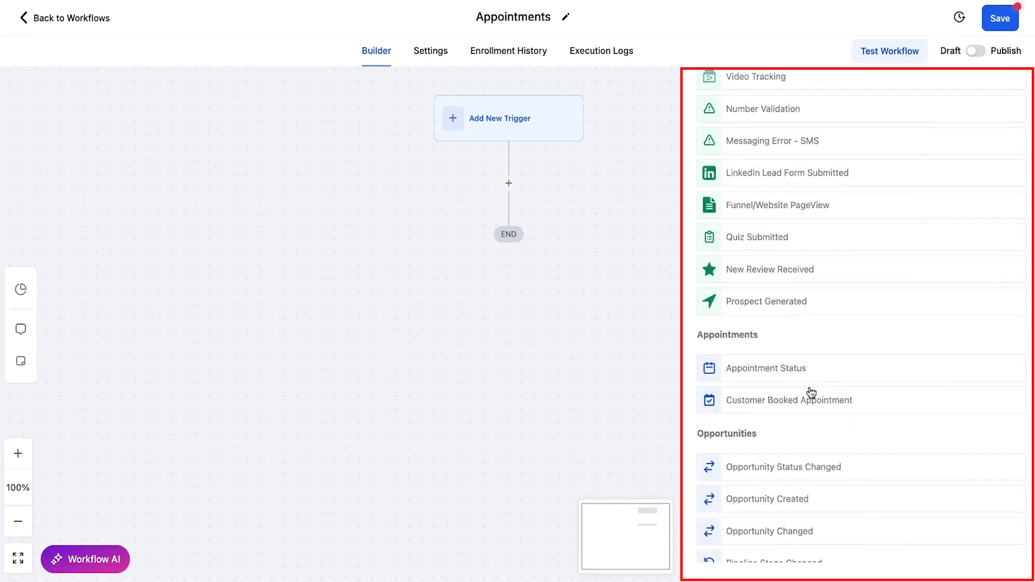
pyautogui.moveTo(758, 337); pyautogui.dragTo(698, 338)
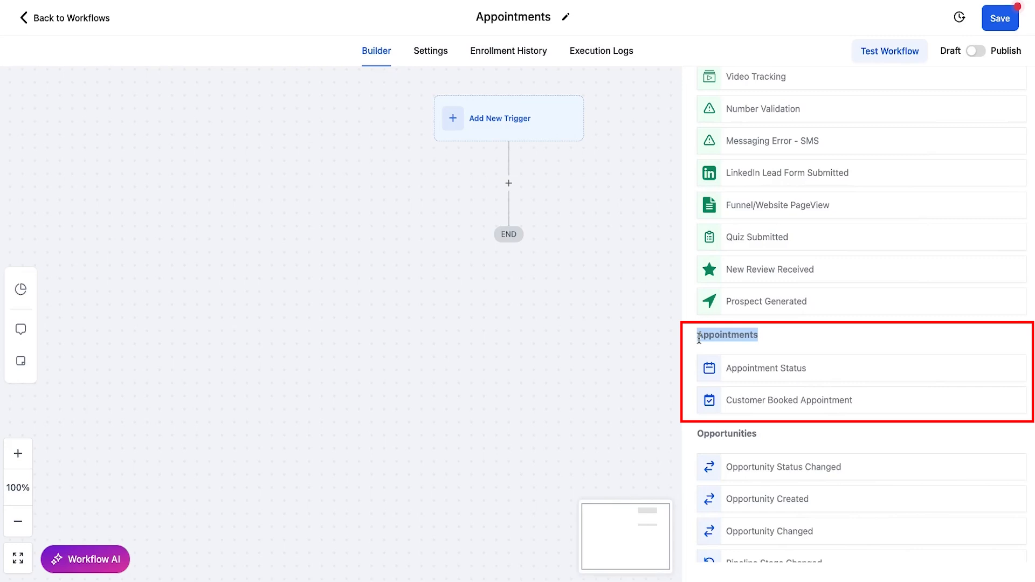
pyautogui.click(776, 335)
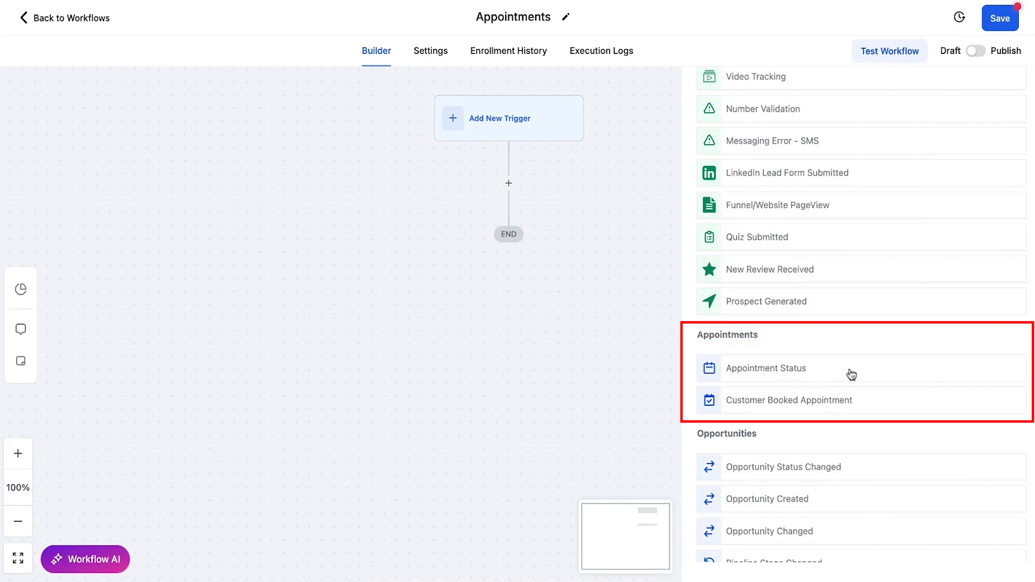
pyautogui.scroll(-4, 851, 373)
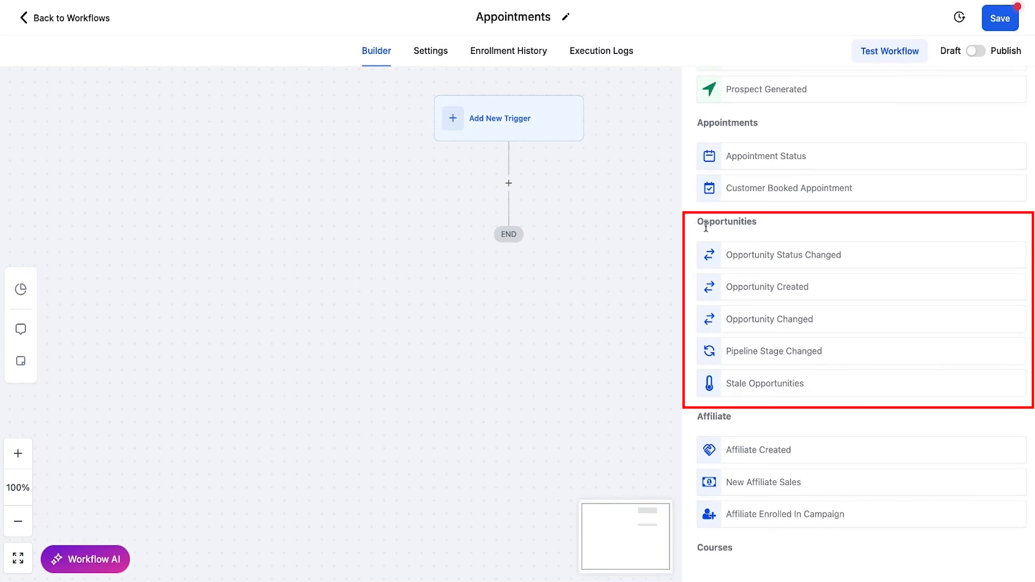
pyautogui.moveTo(706, 226); pyautogui.dragTo(793, 225)
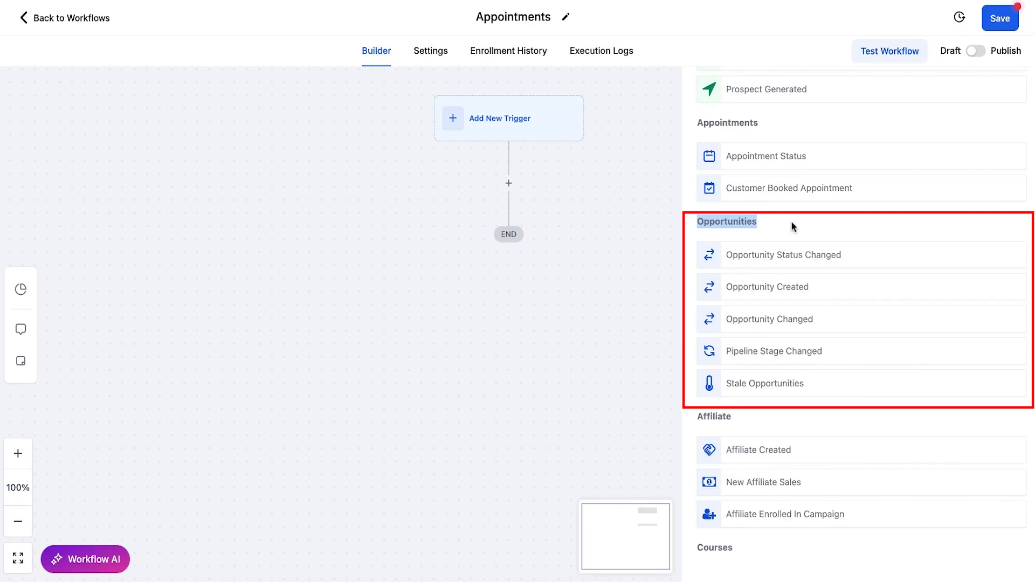
pyautogui.click(791, 222)
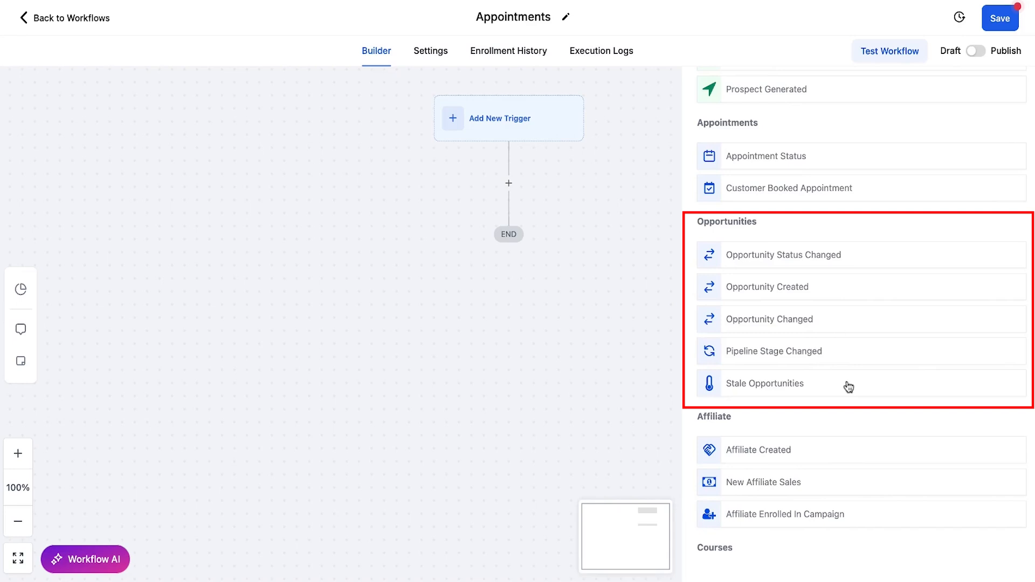
pyautogui.scroll(-2, 848, 386)
pyautogui.scroll(-2, 847, 383)
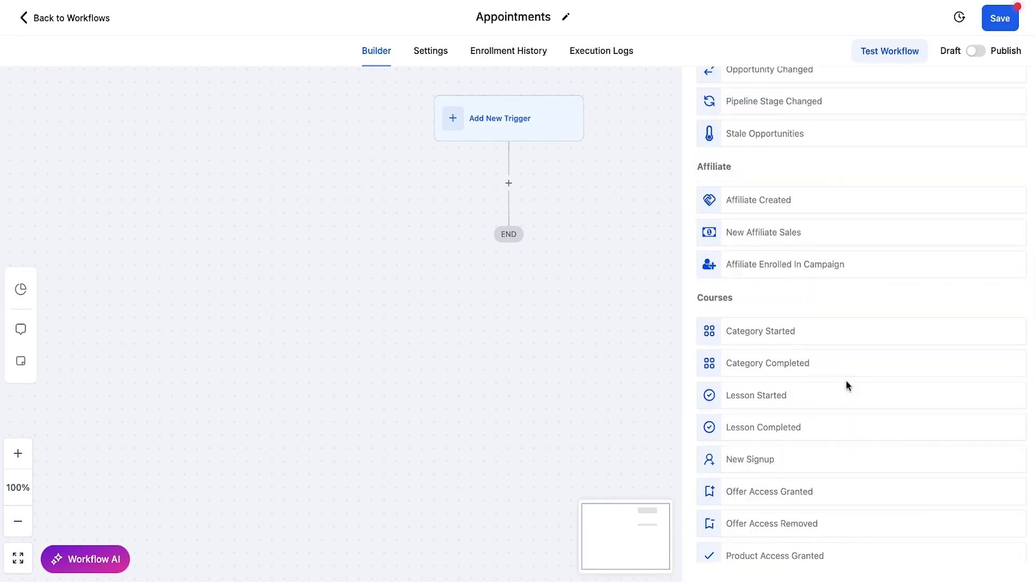
pyautogui.moveTo(698, 173); pyautogui.dragTo(756, 171)
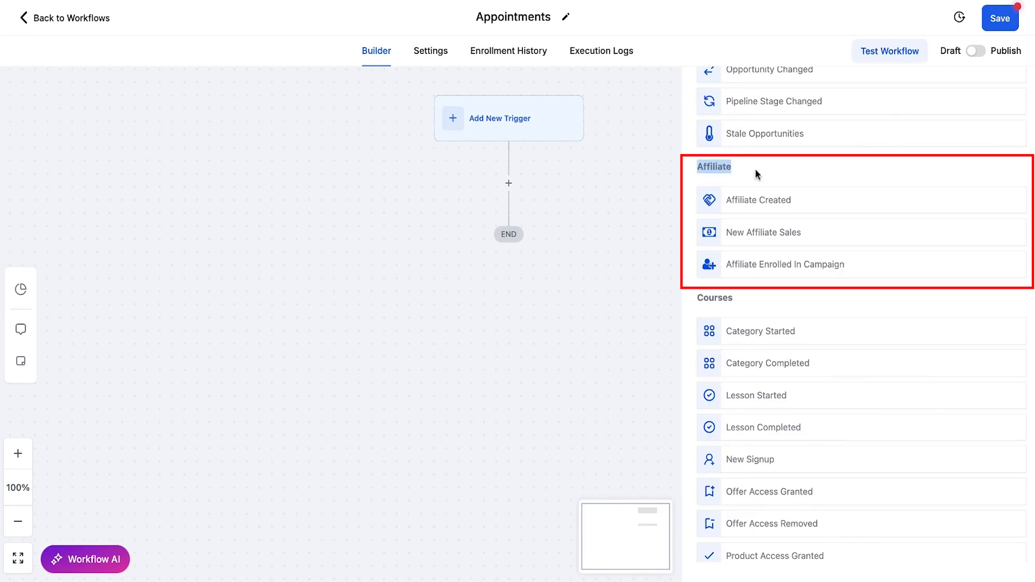
pyautogui.moveTo(698, 299); pyautogui.dragTo(747, 302)
pyautogui.scroll(-2, 796, 308)
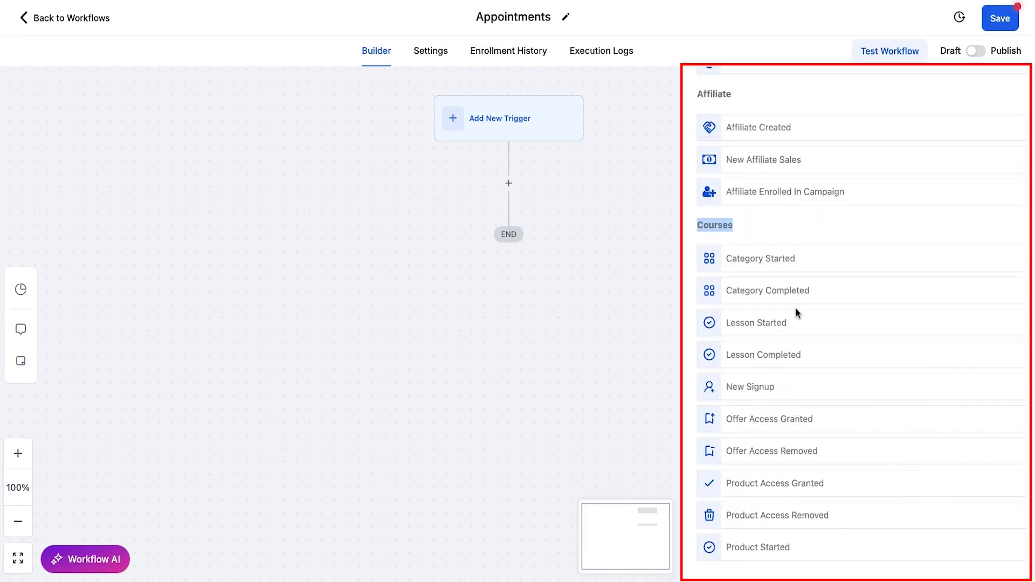
pyautogui.scroll(-2, 795, 313)
pyautogui.scroll(-4, 840, 345)
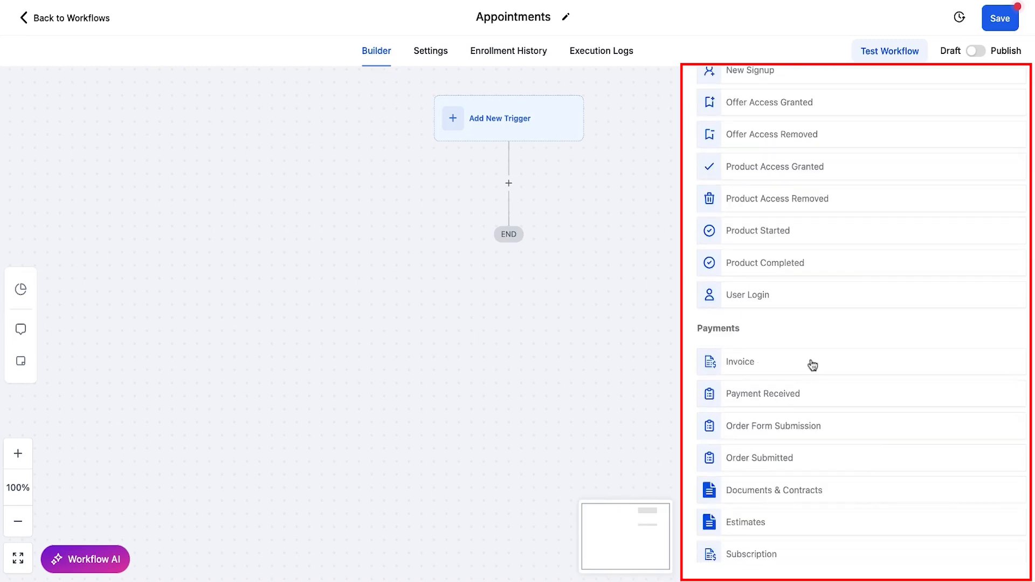
pyautogui.scroll(-3, 812, 365)
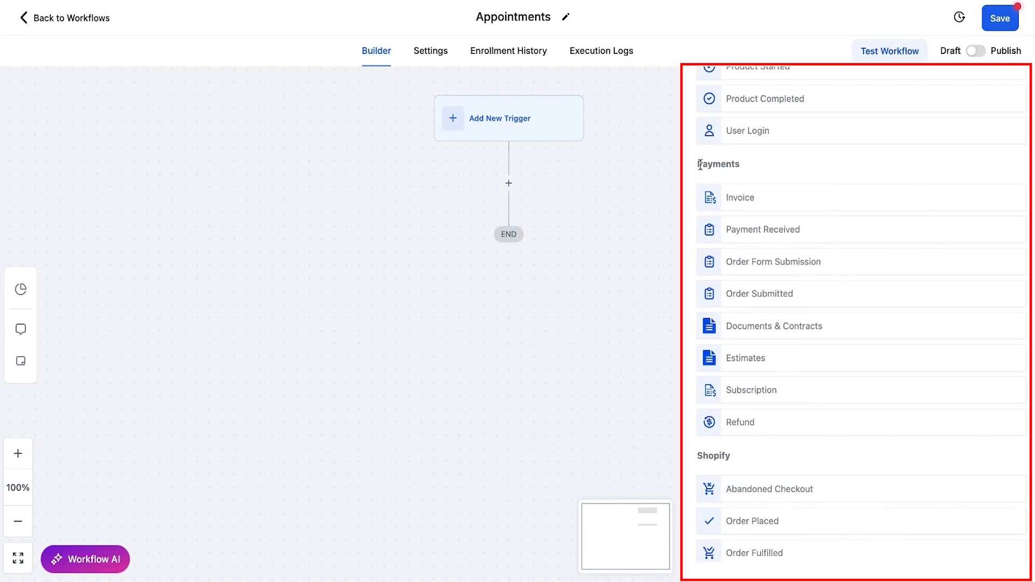
pyautogui.scroll(-1, 854, 187)
pyautogui.scroll(-1, 852, 186)
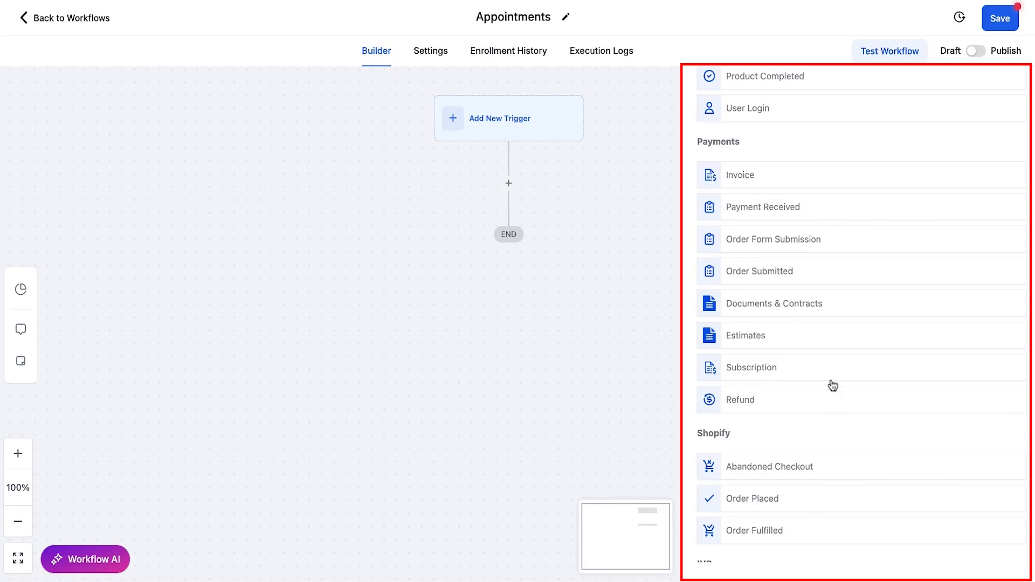
pyautogui.scroll(-3, 939, 302)
pyautogui.scroll(-4, 856, 309)
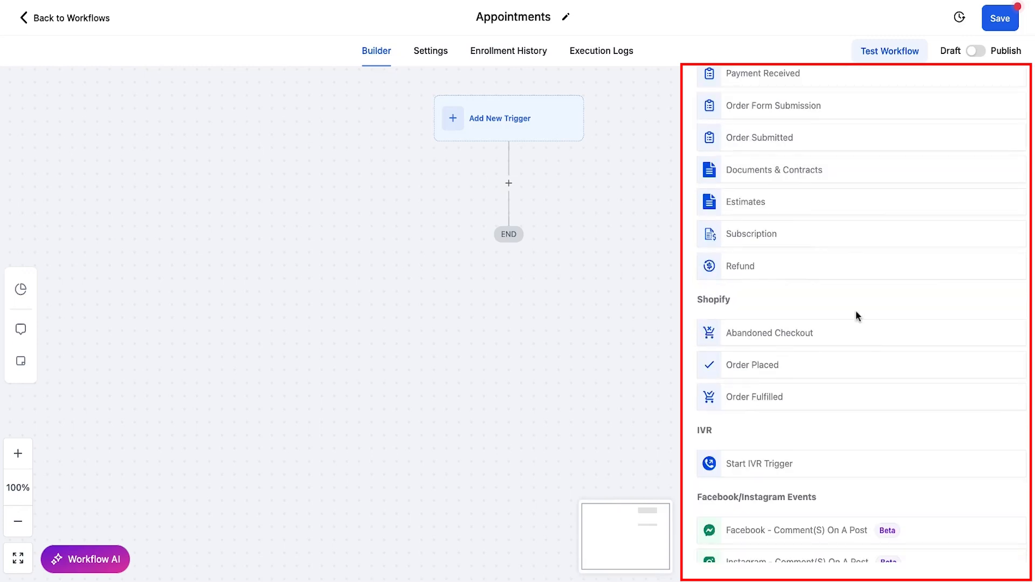
pyautogui.scroll(-4, 855, 314)
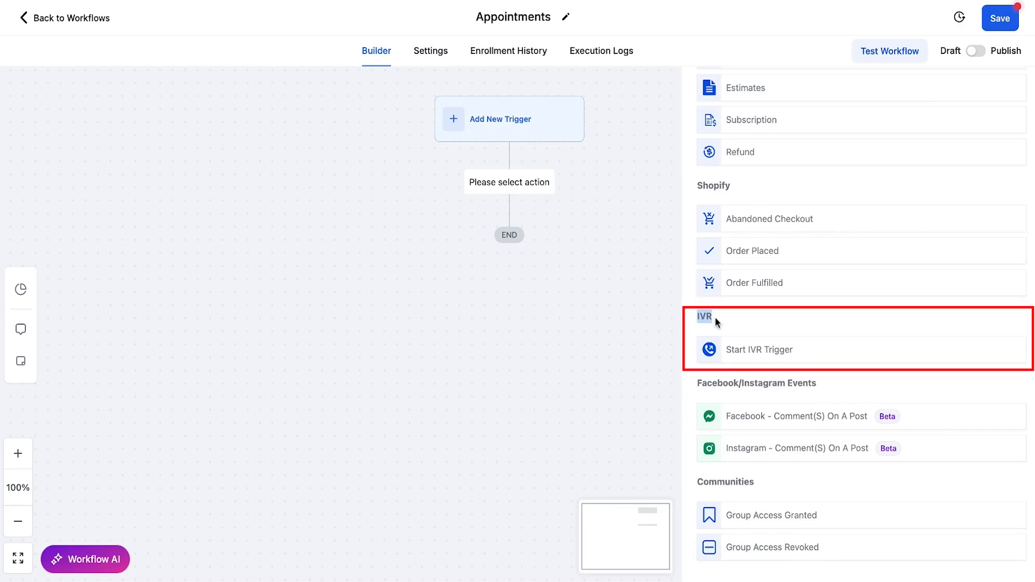
pyautogui.scroll(-3, 734, 313)
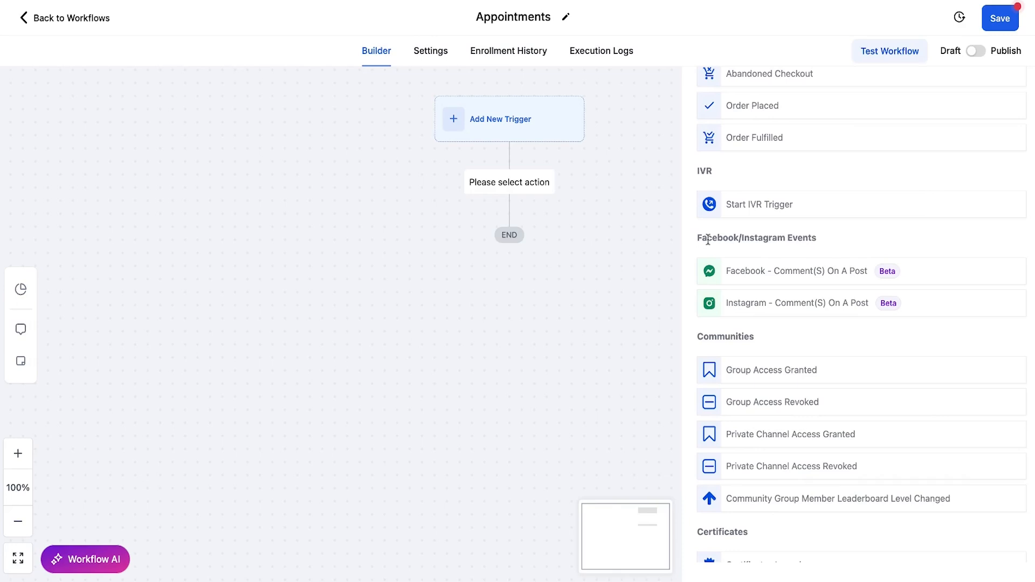
pyautogui.scroll(-2, 930, 303)
pyautogui.scroll(-1, 949, 291)
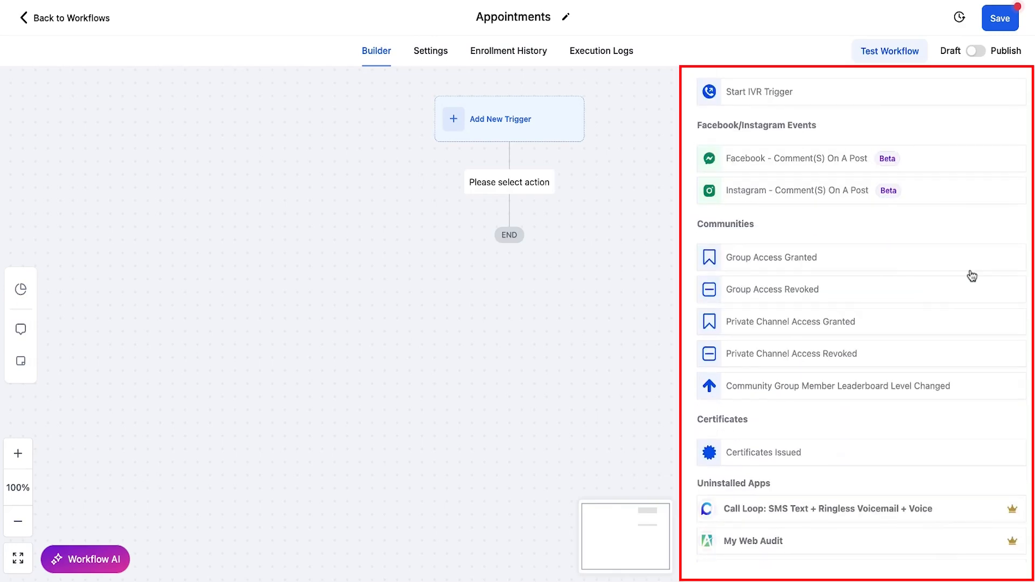
pyautogui.scroll(-1, 972, 276)
pyautogui.scroll(-3, 958, 281)
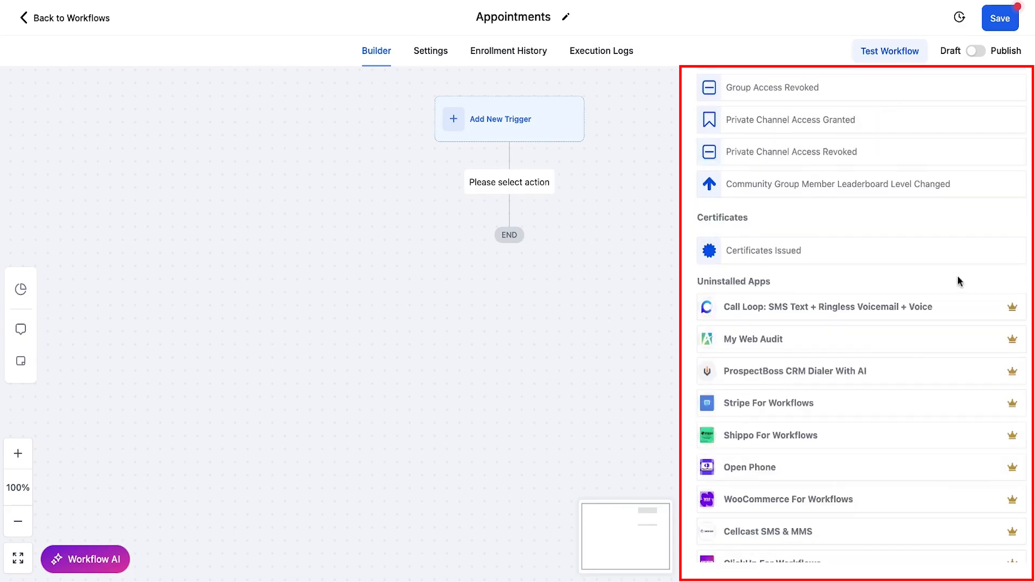
pyautogui.scroll(-1, 958, 281)
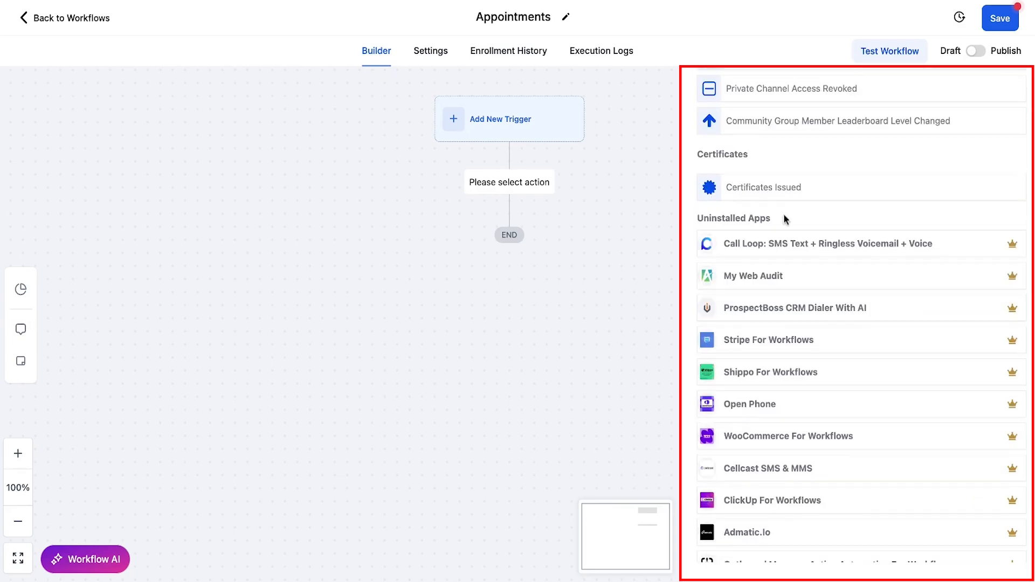
pyautogui.scroll(3, 865, 322)
pyautogui.scroll(-2, 865, 322)
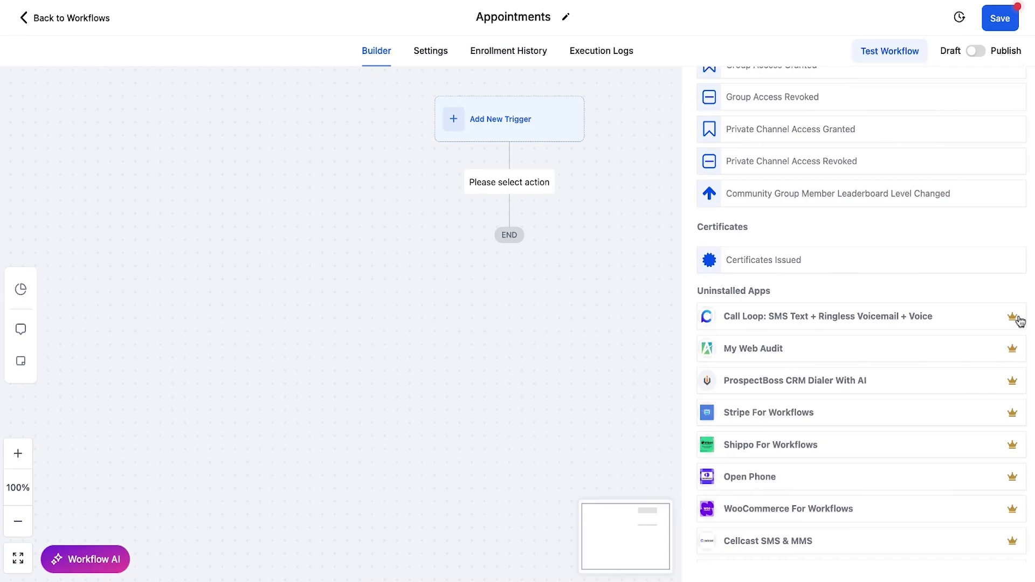
pyautogui.moveTo(1012, 323)
pyautogui.scroll(-1, 1003, 344)
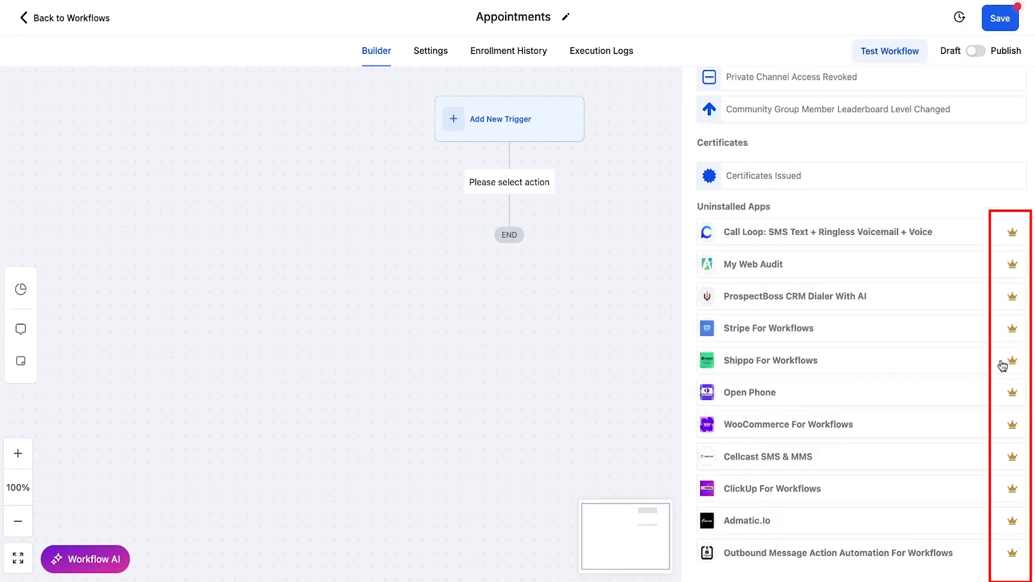
pyautogui.scroll(1, 1002, 366)
pyautogui.moveTo(1014, 283)
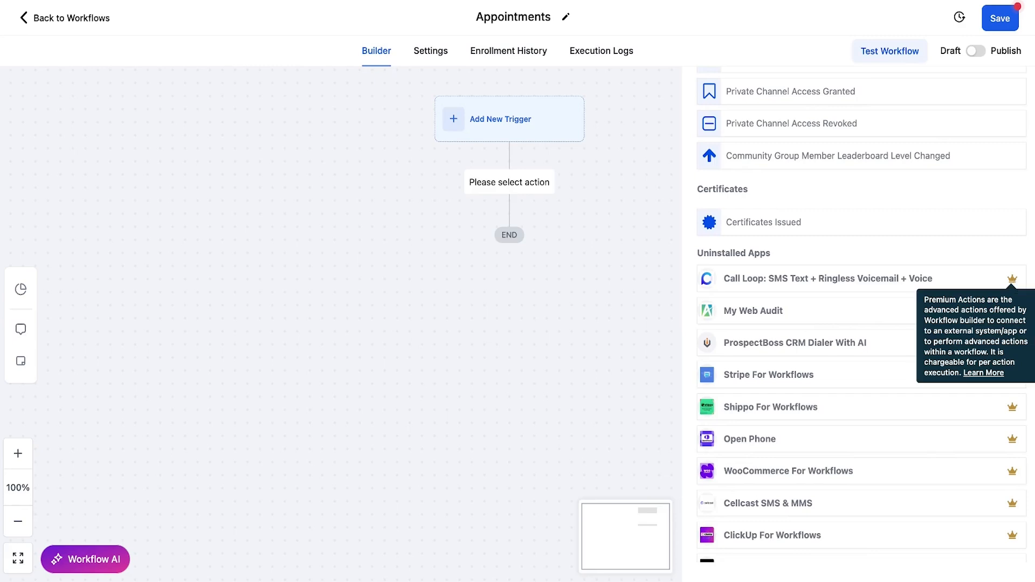
pyautogui.scroll(8, 862, 324)
pyautogui.scroll(8, 862, 323)
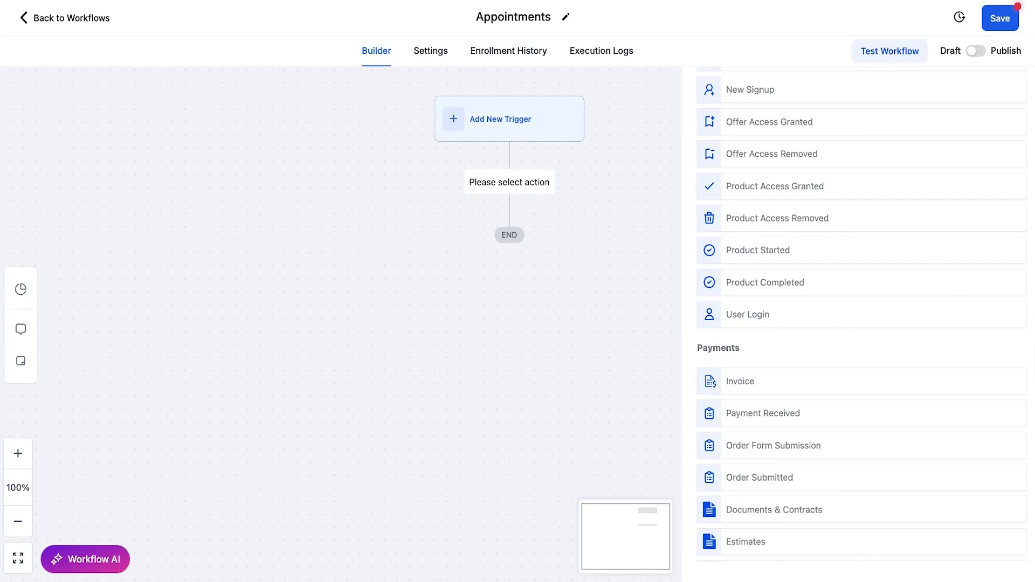
pyautogui.scroll(-4, 861, 324)
pyautogui.scroll(-15, 861, 323)
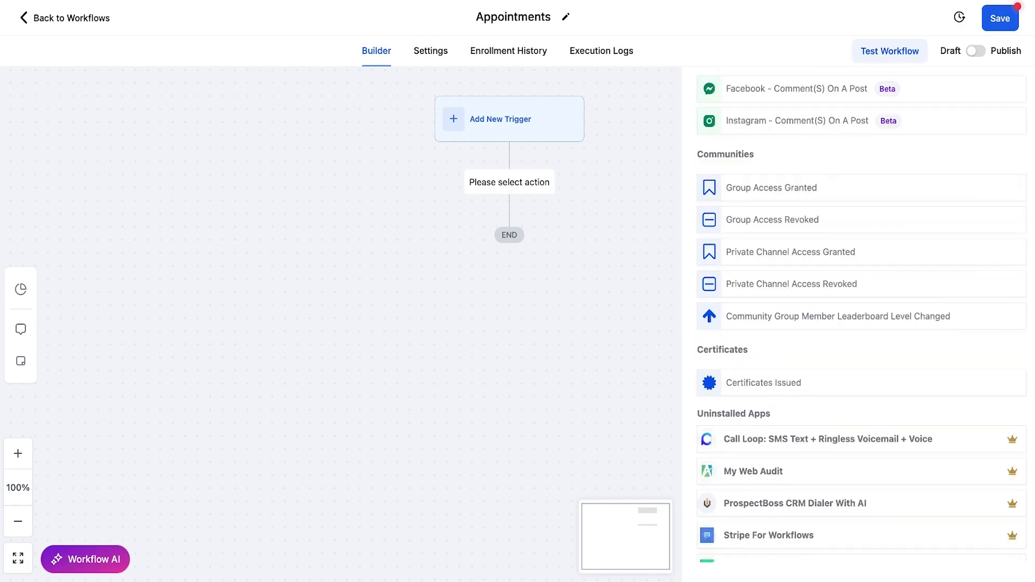
pyautogui.scroll(-1, 896, 359)
pyautogui.scroll(-4, 895, 345)
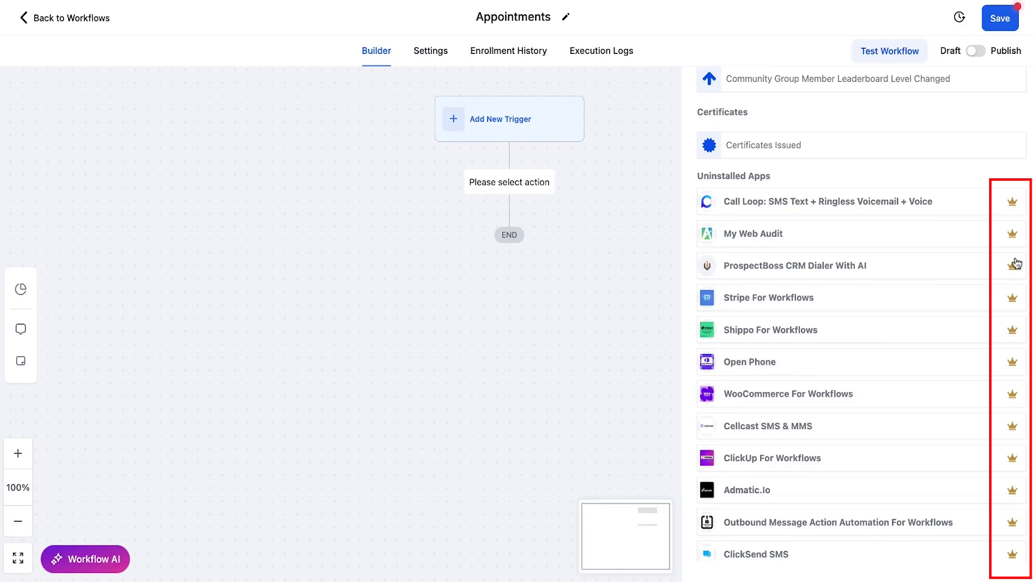
pyautogui.scroll(-3, 1015, 264)
pyautogui.scroll(-2, 1015, 375)
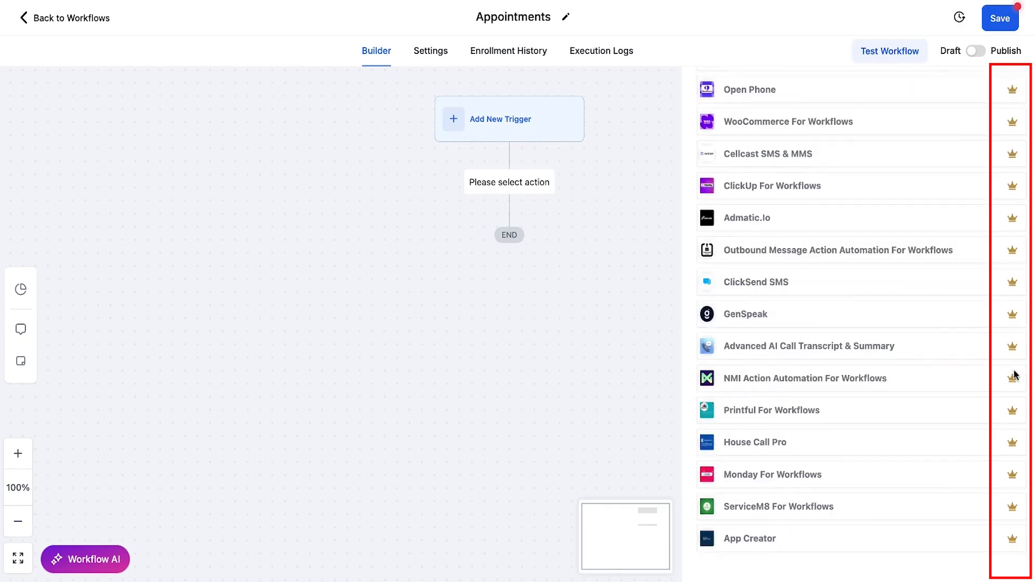
pyautogui.moveTo(1016, 253)
pyautogui.scroll(8, 1017, 257)
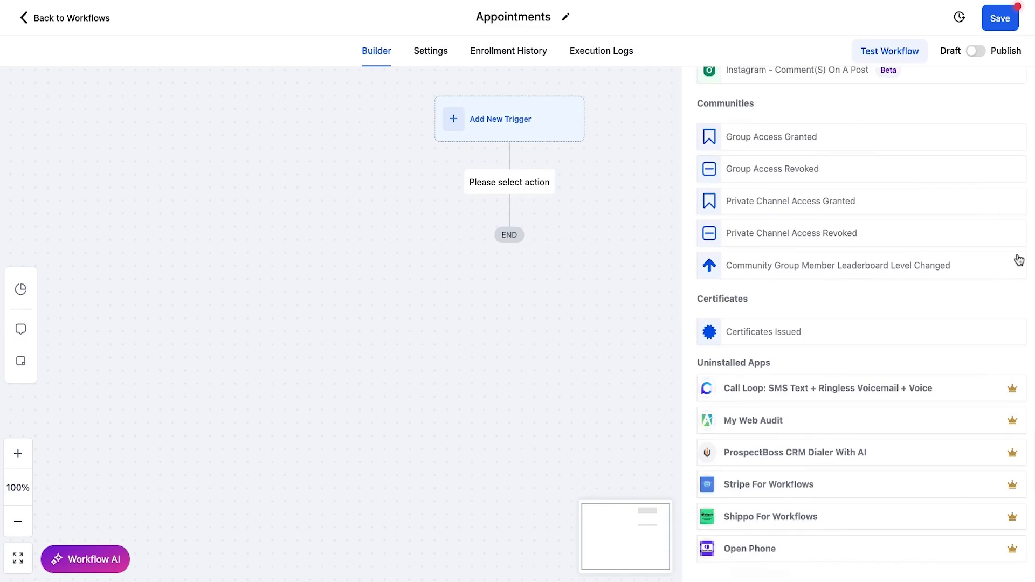
pyautogui.scroll(10, 1018, 260)
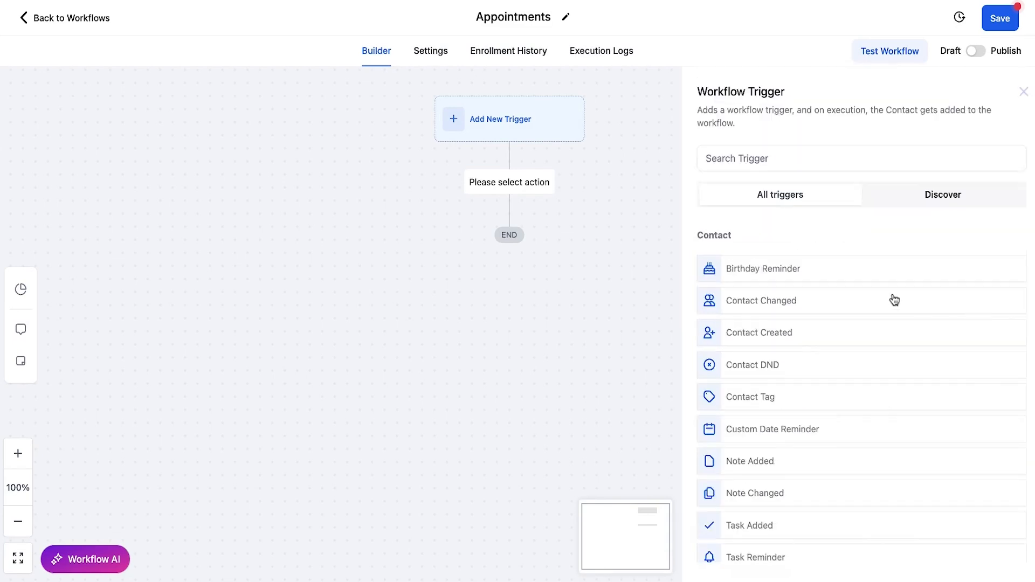
# Step: Choose the Customer Booked Appointment trigger, filtered to the 15 Min Connection Call calendar
pyautogui.click(749, 157)
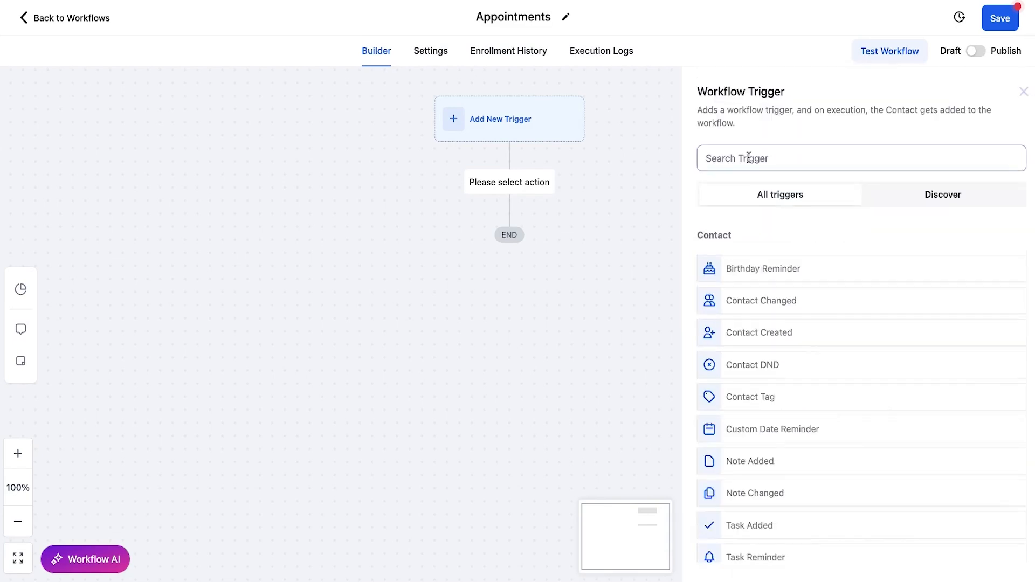
pyautogui.write('appointment')
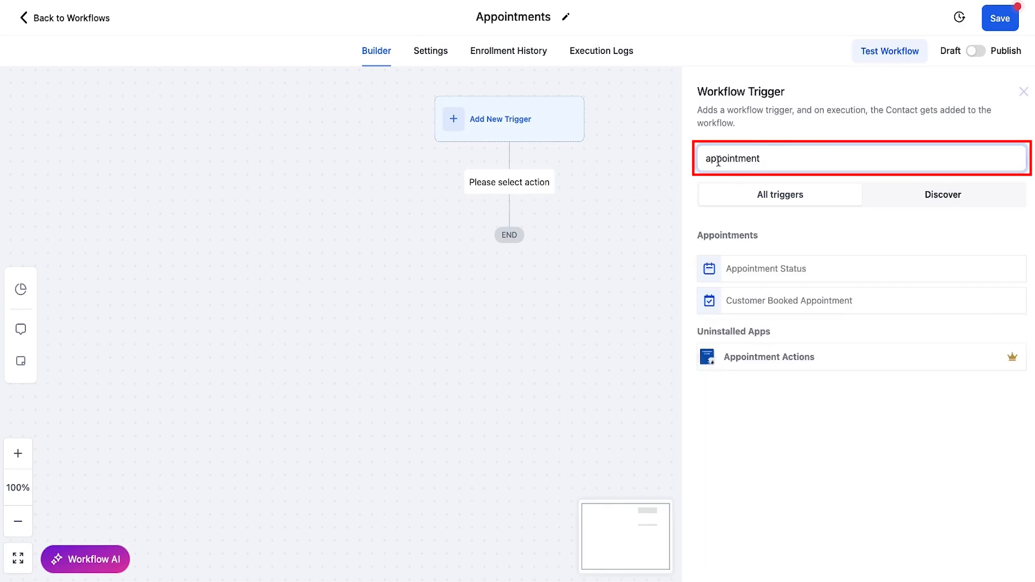
pyautogui.click(771, 302)
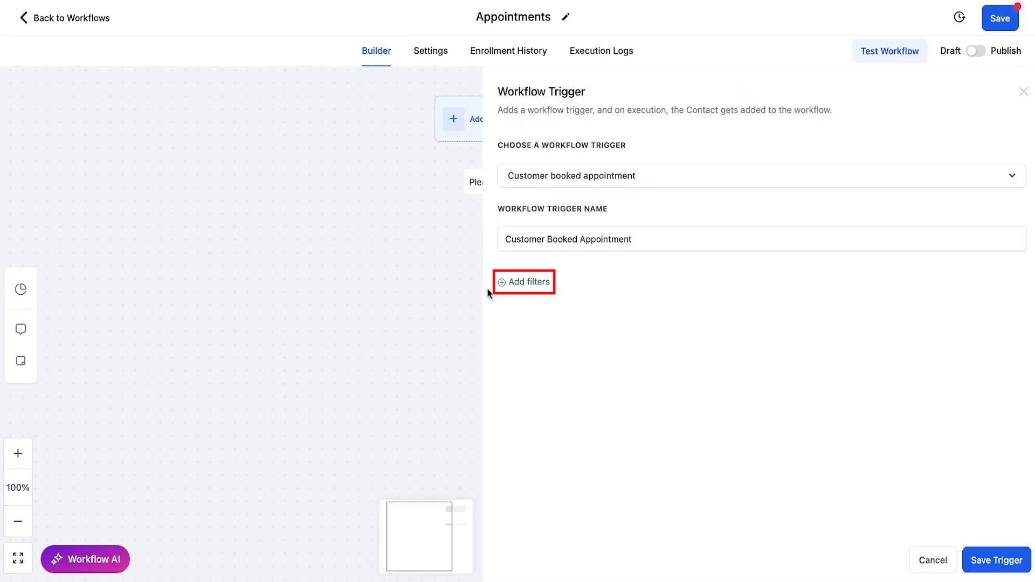
pyautogui.click(541, 289)
pyautogui.click(599, 298)
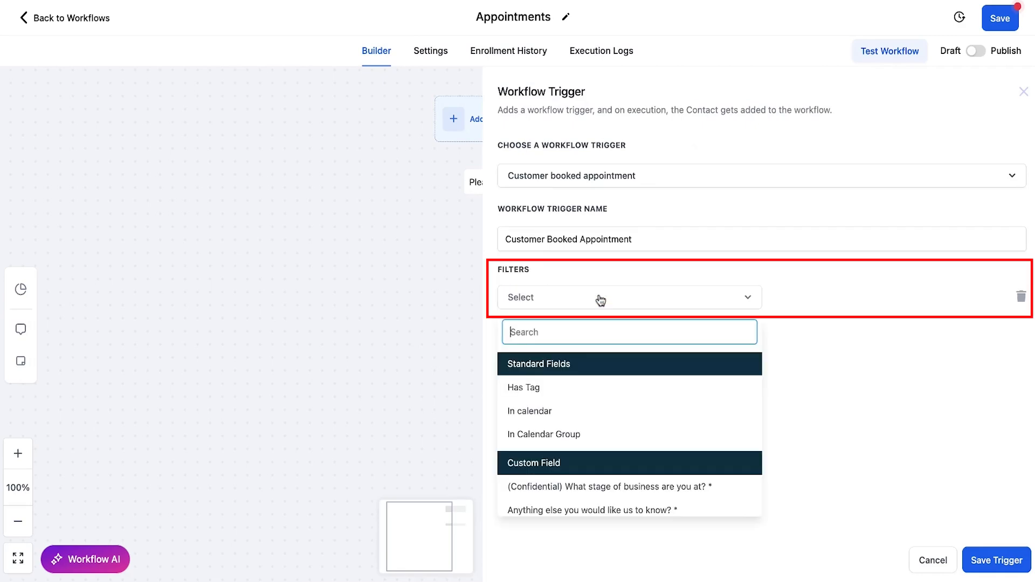
pyautogui.click(569, 410)
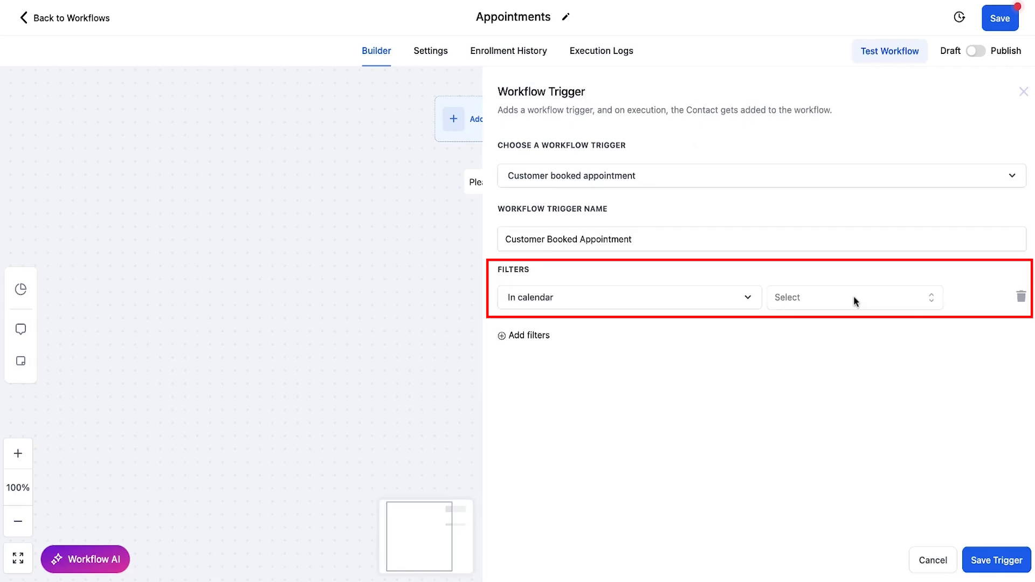
pyautogui.click(778, 312)
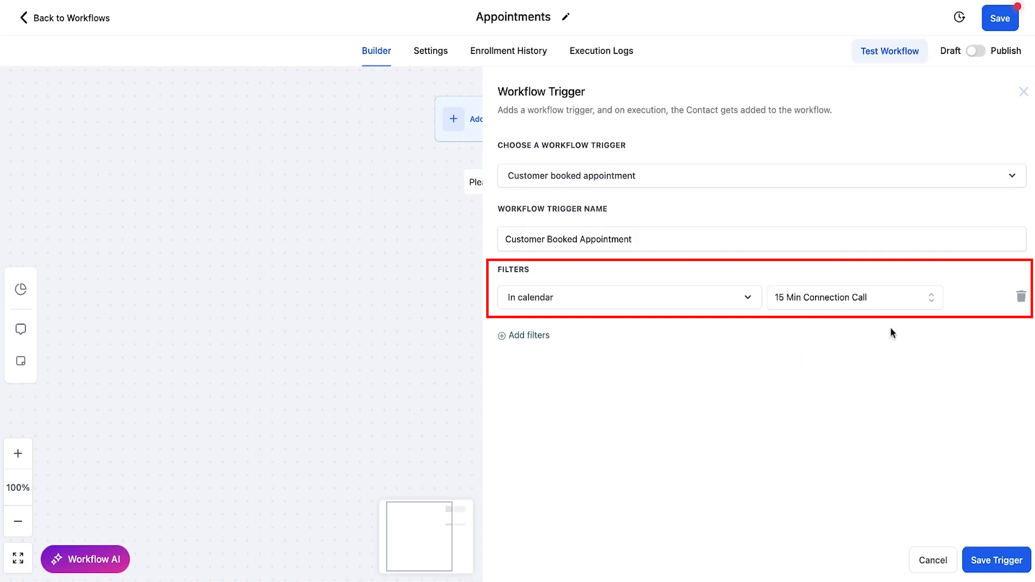
# Step: Rename the trigger to 'Customer Booked Appointment: 15 Min Connection Call' and save it
pyautogui.click(648, 242)
pyautogui.write(': ')
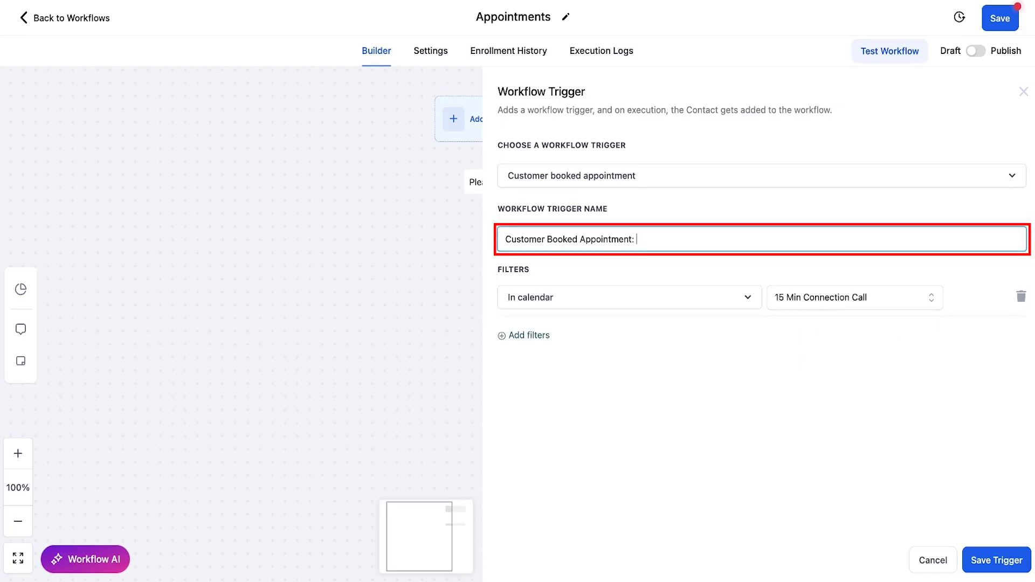
pyautogui.write('15 Min Connection Call')
pyautogui.click(985, 568)
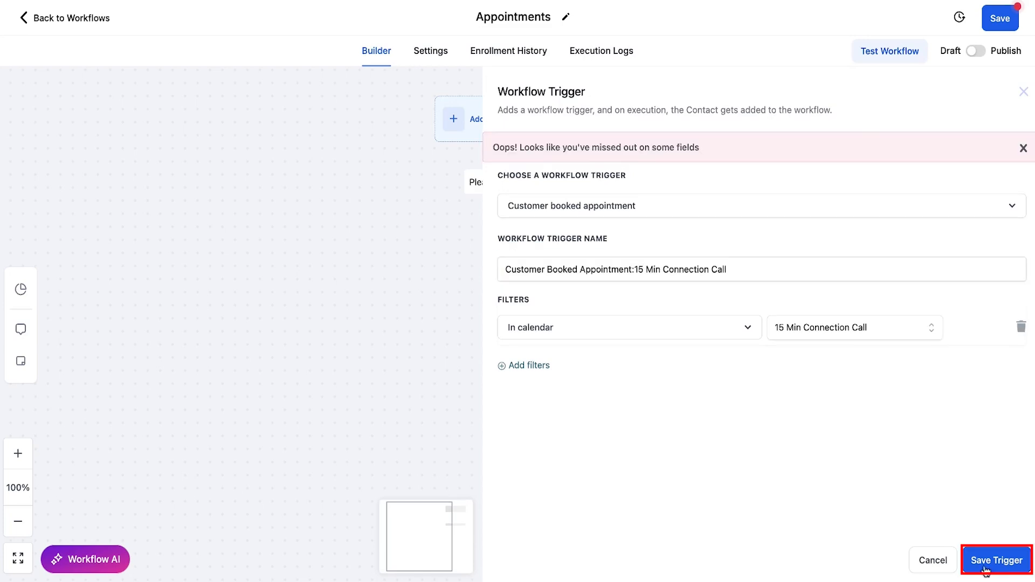
pyautogui.click(985, 570)
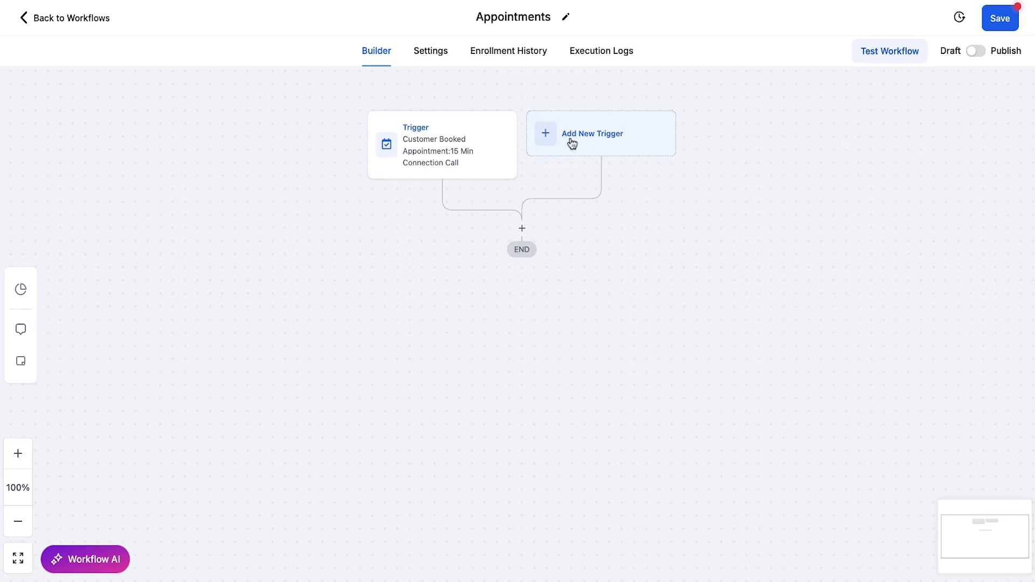
pyautogui.click(593, 146)
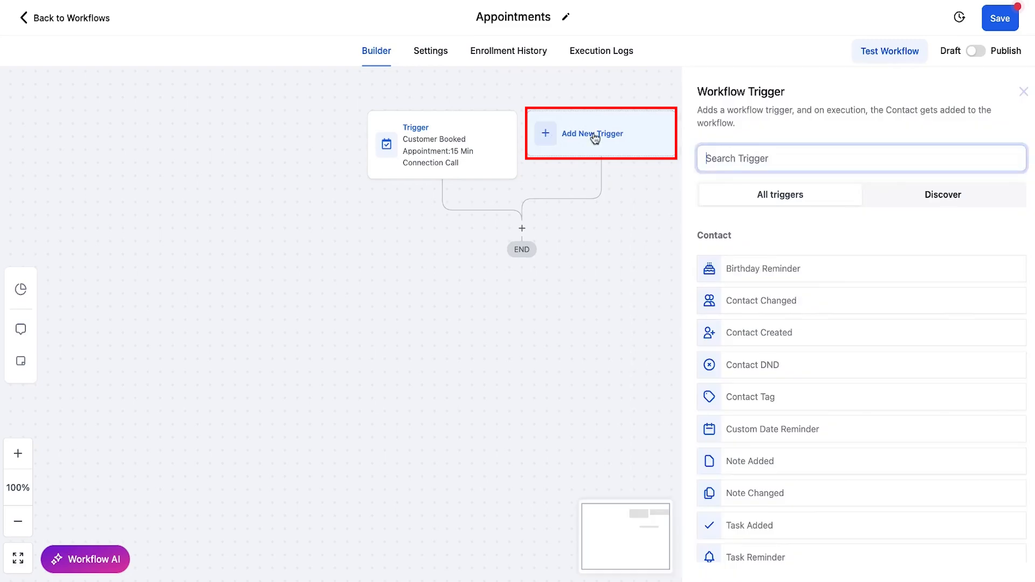
pyautogui.click(569, 138)
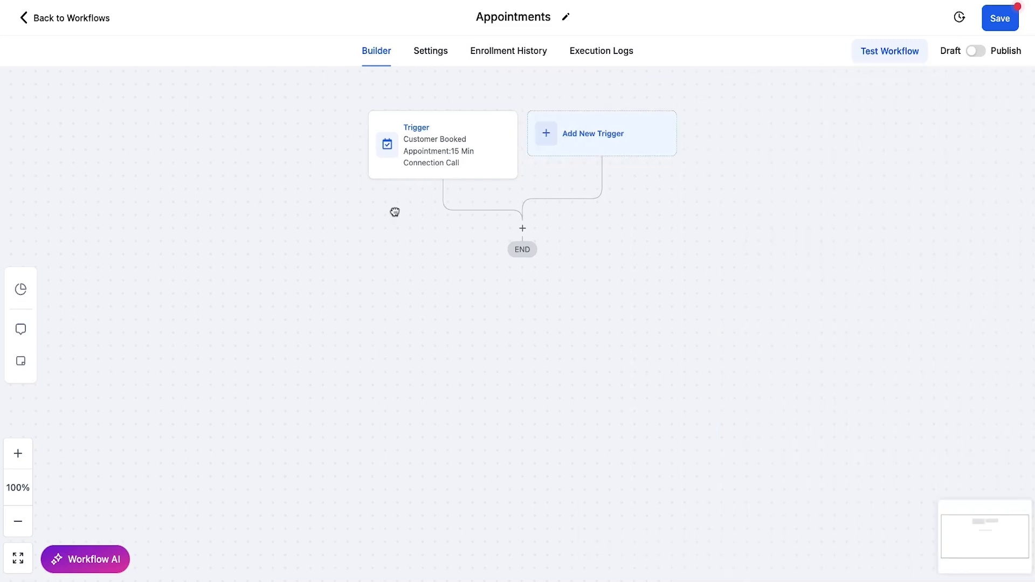
pyautogui.moveTo(395, 212); pyautogui.dragTo(403, 202)
pyautogui.moveTo(450, 160); pyautogui.dragTo(442, 156)
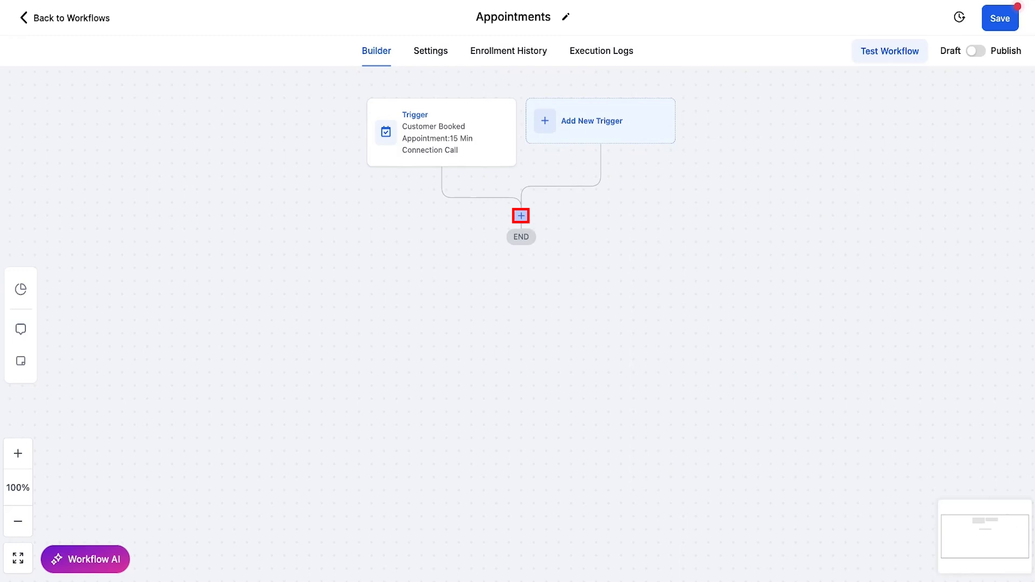
# Step: Open the Actions panel after the trigger and browse the Internal and Appointments action groups
pyautogui.click(521, 216)
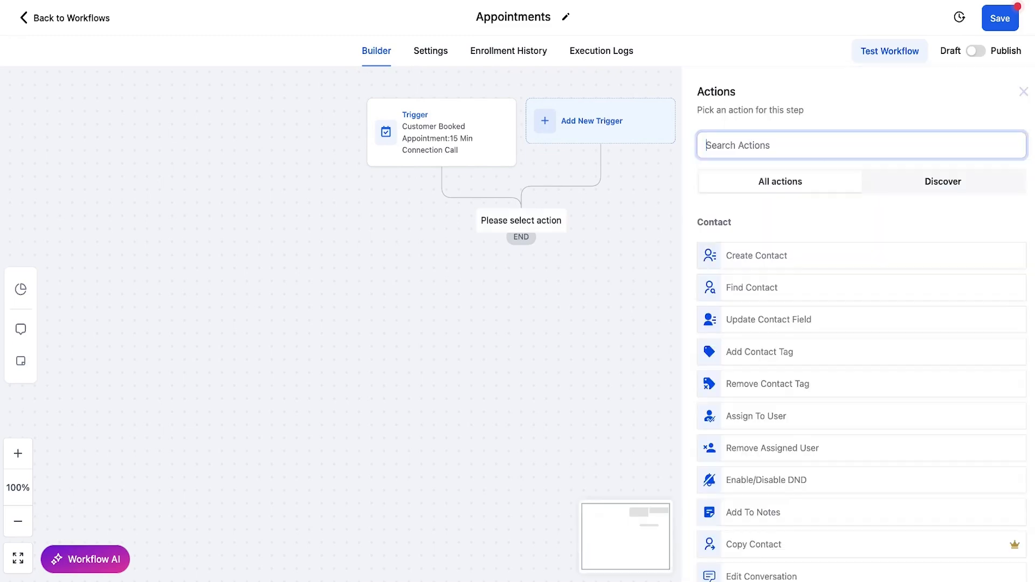
pyautogui.scroll(-1, 996, 305)
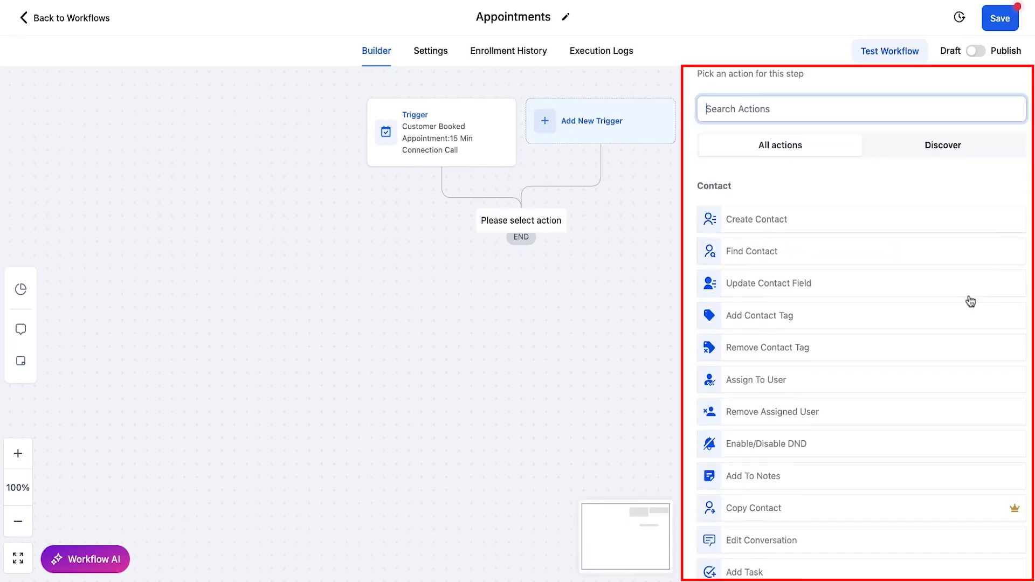
pyautogui.scroll(-3, 966, 308)
pyautogui.scroll(3, 959, 314)
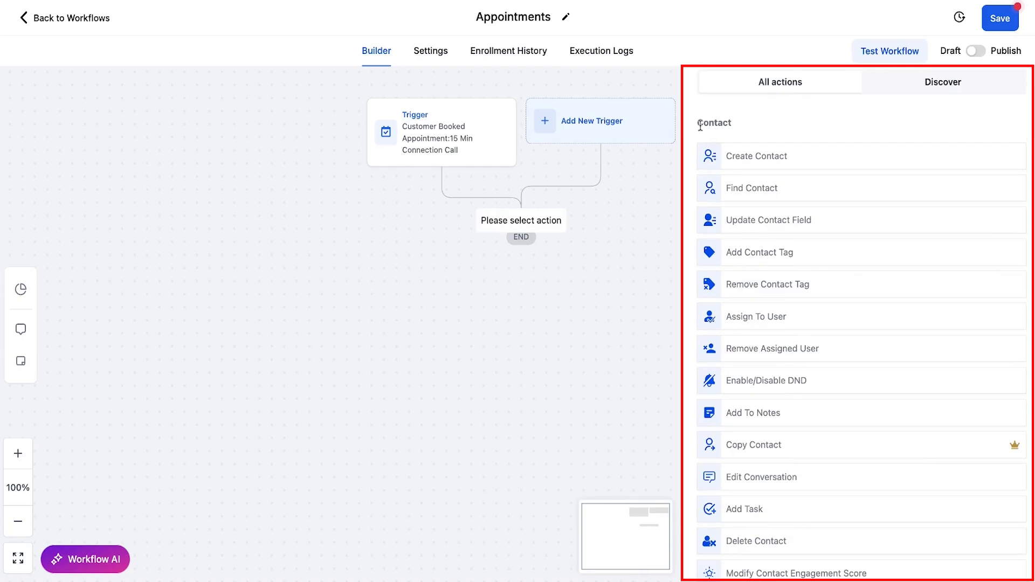
pyautogui.scroll(-7, 835, 253)
pyautogui.scroll(-5, 835, 253)
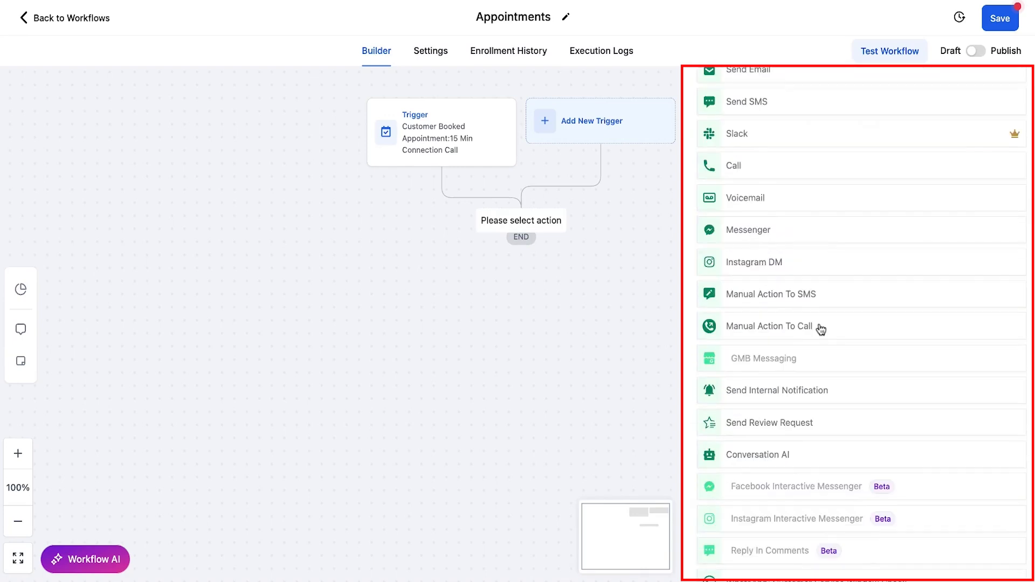
pyautogui.scroll(-12, 821, 330)
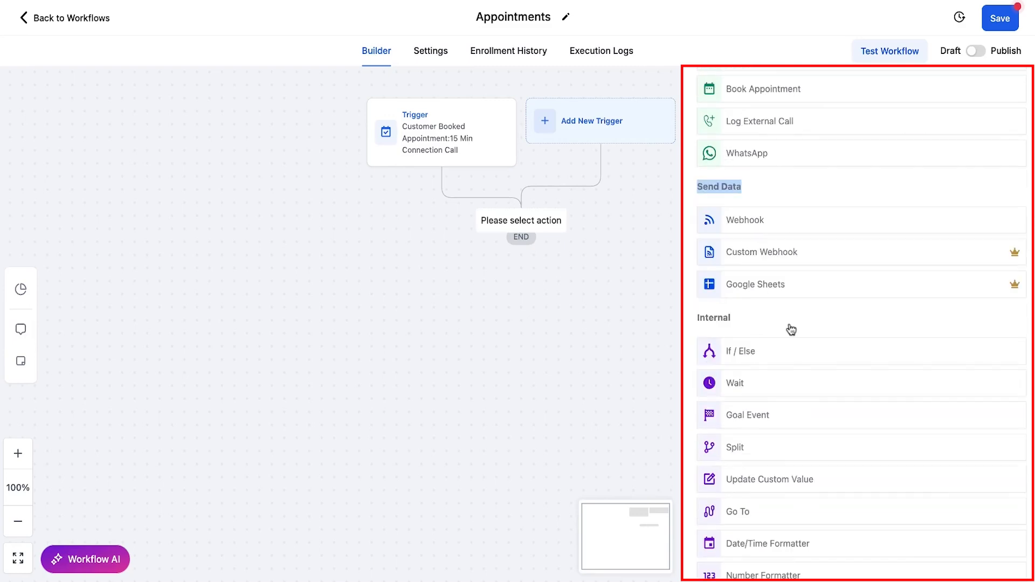
pyautogui.scroll(-2, 791, 329)
pyautogui.tripleClick(747, 220)
pyautogui.scroll(-9, 747, 222)
pyautogui.moveTo(698, 305); pyautogui.dragTo(705, 310)
pyautogui.tripleClick(822, 406)
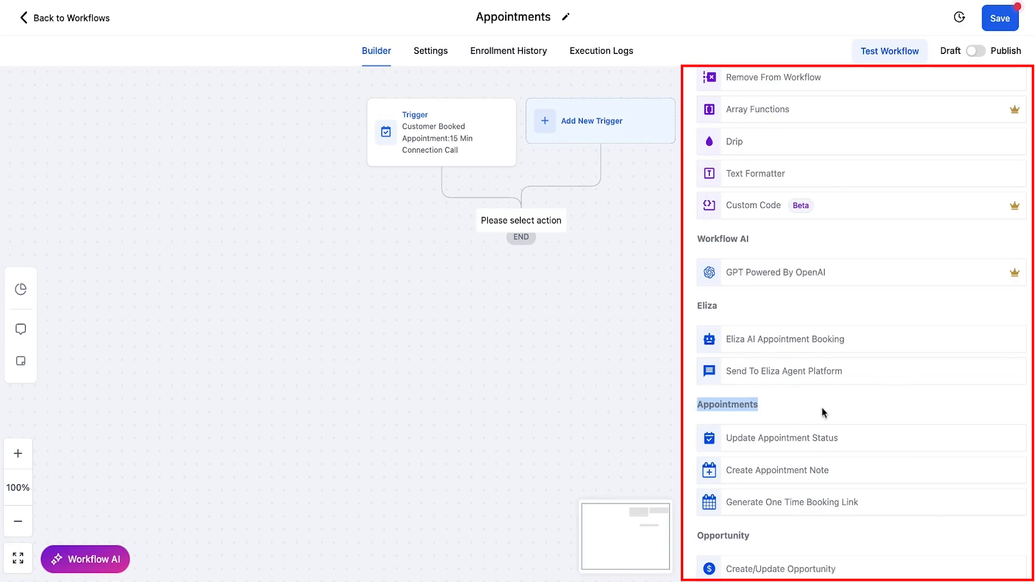
pyautogui.scroll(-12, 821, 407)
pyautogui.scroll(-1, 1010, 377)
# Step: Browse the Payments, IVR, Membership, Communities and Certificates action groups and the premium marker
pyautogui.tripleClick(701, 364)
pyautogui.moveTo(698, 364); pyautogui.dragTo(770, 372)
pyautogui.scroll(-4, 771, 372)
pyautogui.moveTo(698, 337); pyautogui.dragTo(836, 386)
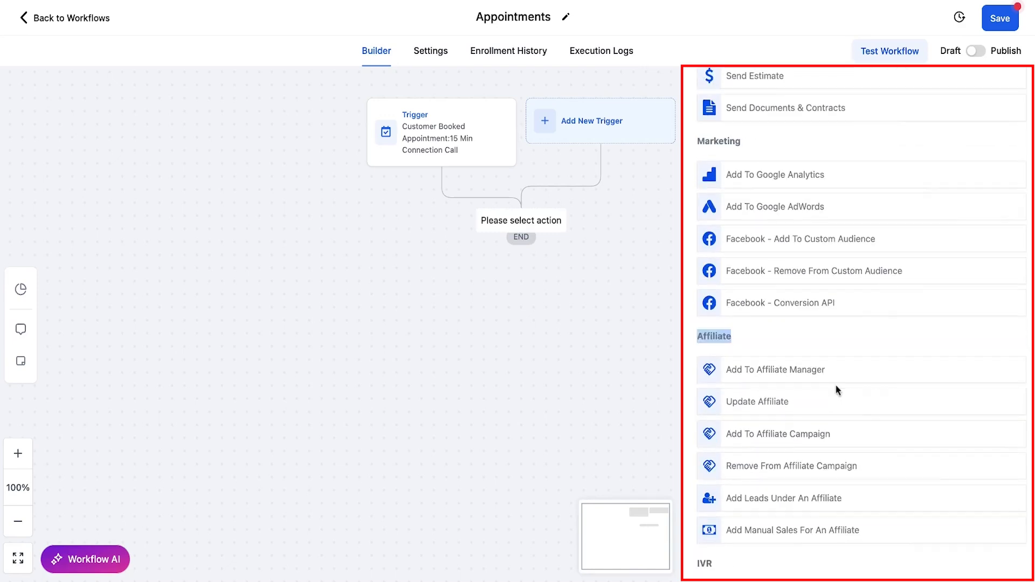
pyautogui.scroll(-7, 835, 384)
pyautogui.doubleClick(701, 173)
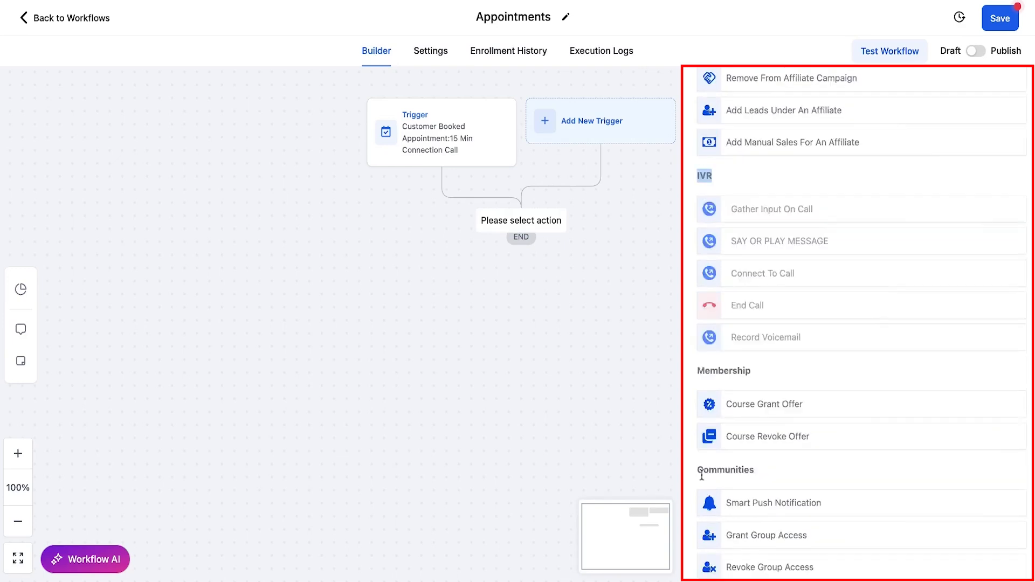
pyautogui.doubleClick(701, 371)
pyautogui.doubleClick(701, 470)
pyautogui.scroll(-3, 854, 524)
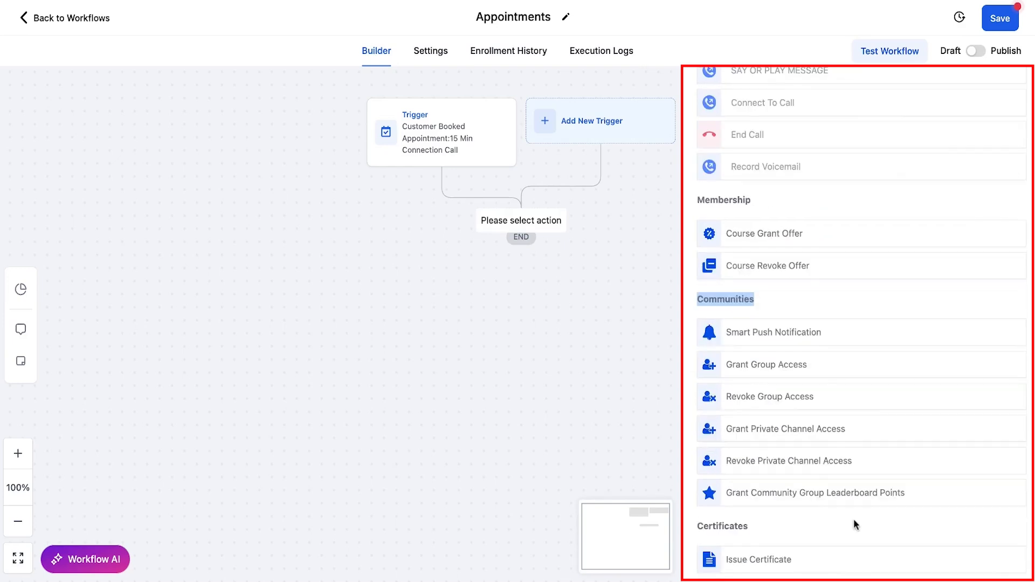
pyautogui.doubleClick(700, 527)
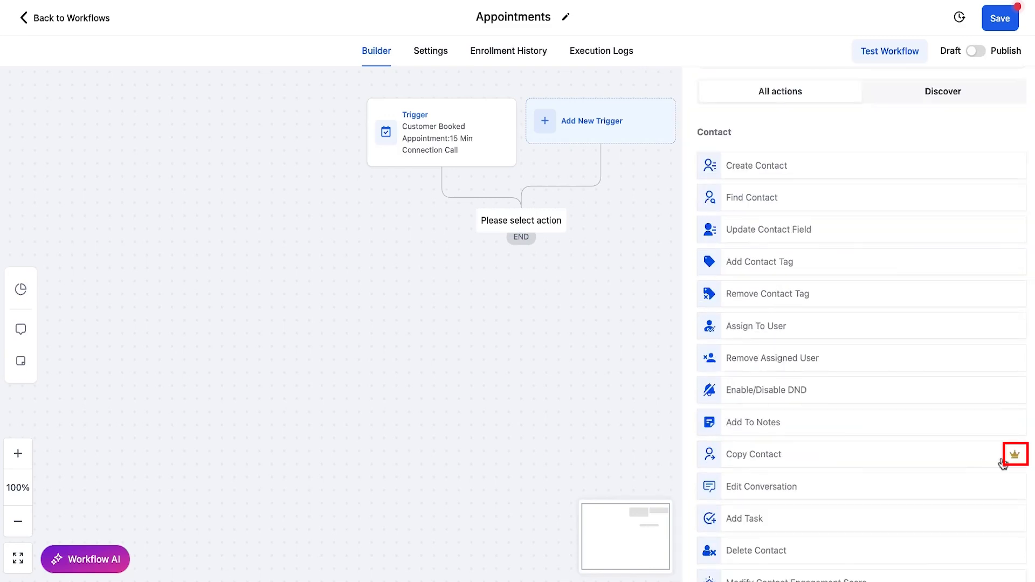
pyautogui.moveTo(1015, 457)
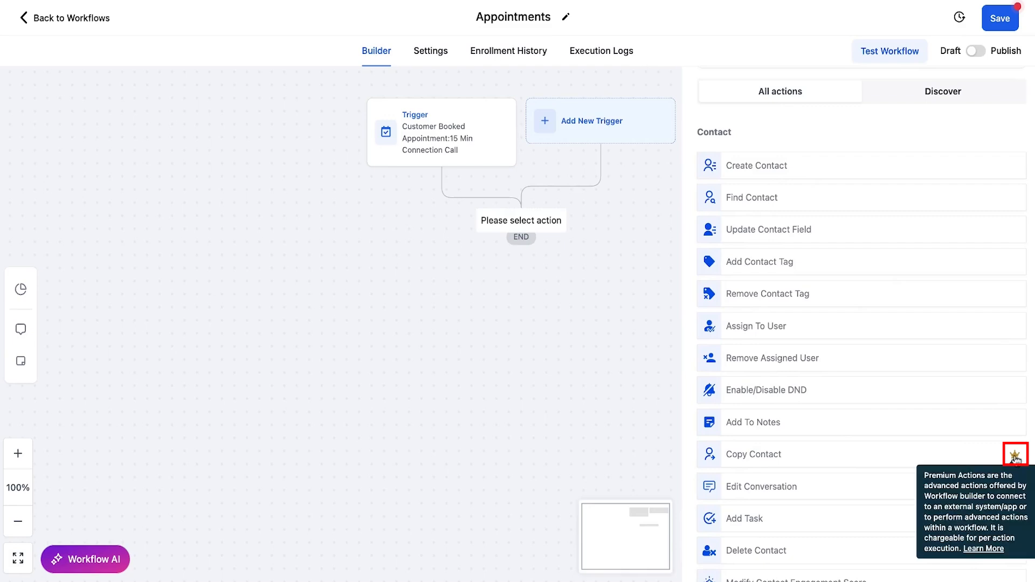
pyautogui.scroll(2, 770, 356)
# Step: Add an Add Contact Tag action applying 'tq booked', named 'Add Tag: TQ booked', and save it
pyautogui.click(769, 356)
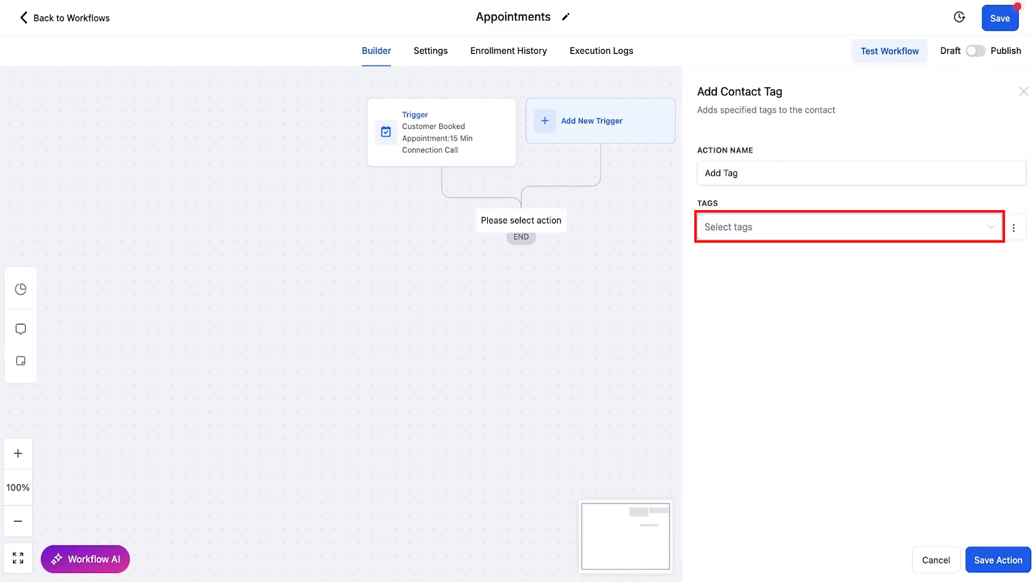
pyautogui.click(754, 227)
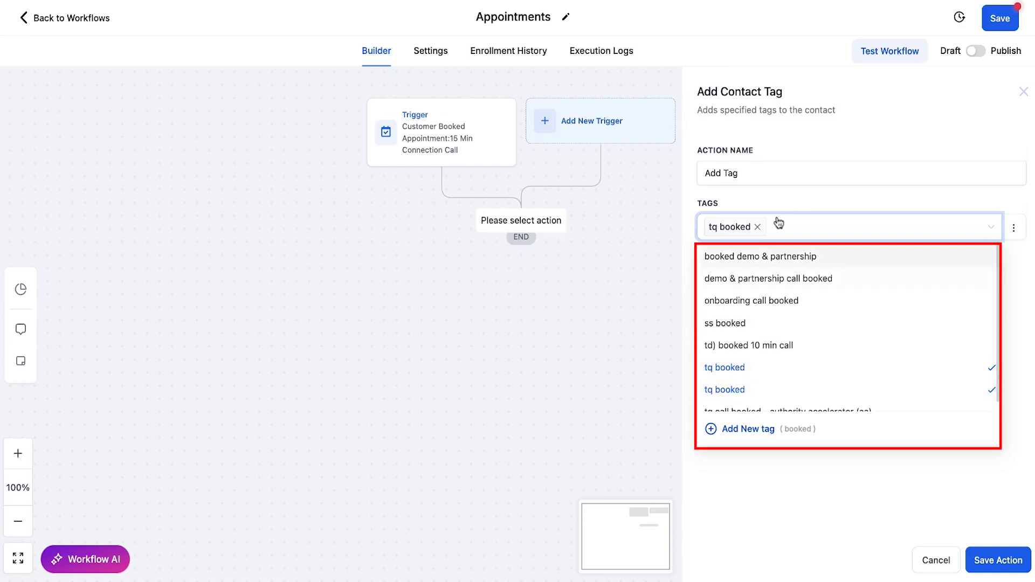
pyautogui.click(764, 172)
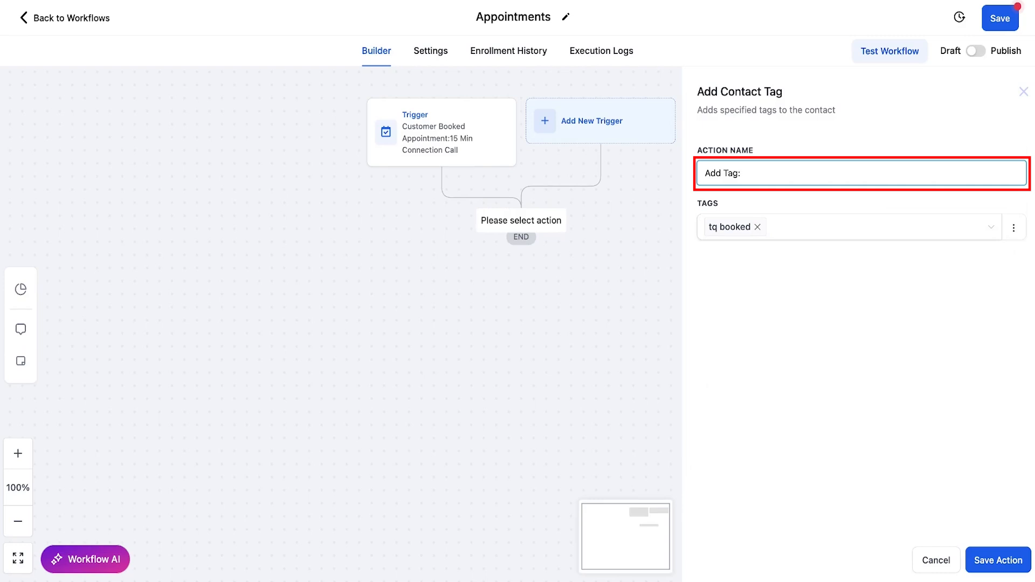
pyautogui.write('TQ booked')
pyautogui.click(991, 563)
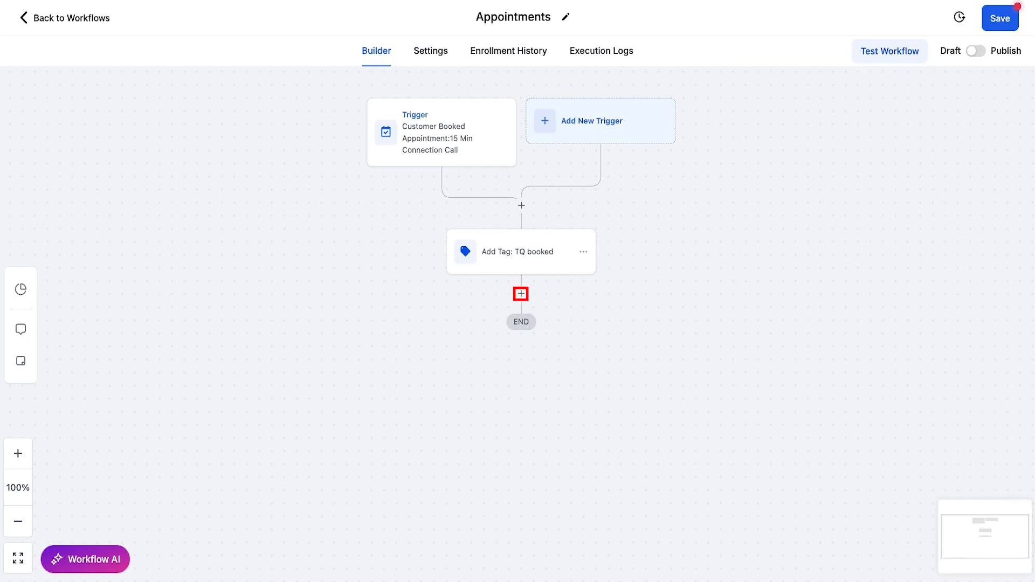
# Step: Add an Update Opportunity action below the tag step
pyautogui.click(520, 293)
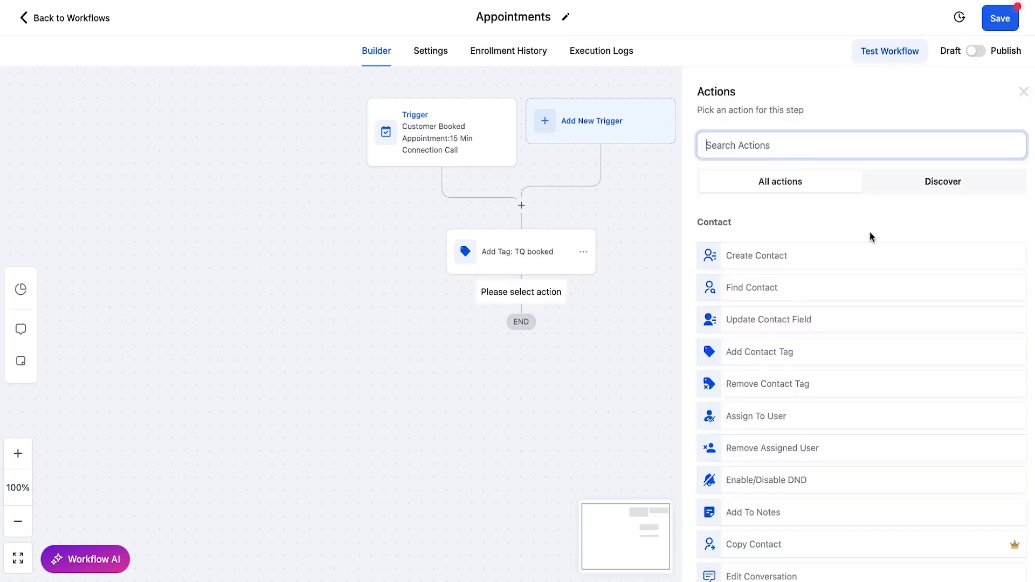
pyautogui.write('opp')
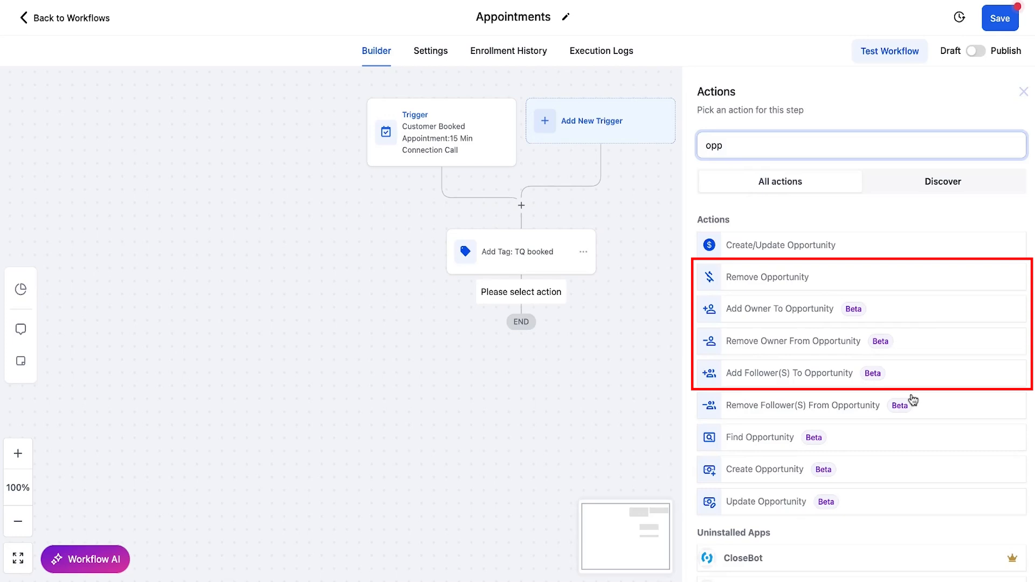
pyautogui.write('update')
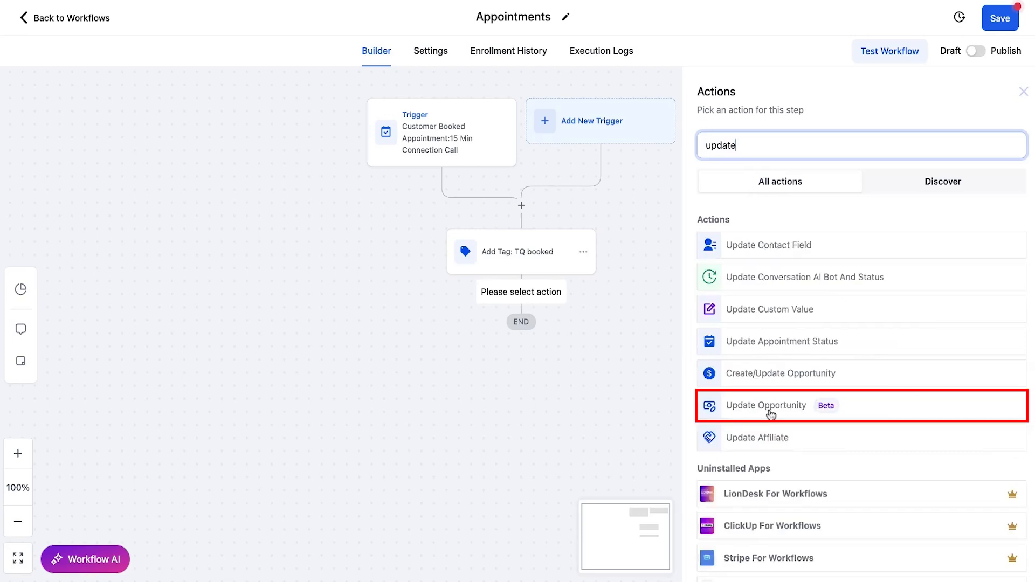
pyautogui.click(785, 411)
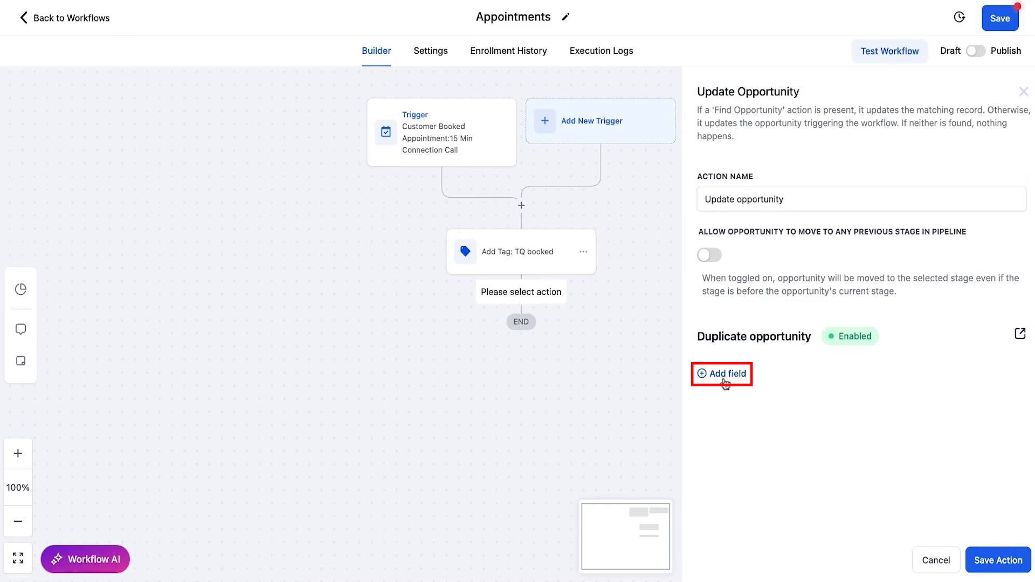
# Step: Set the opportunity's pipeline to Sales Call Pipeline and its stage to TQ Booked
pyautogui.click(726, 380)
pyautogui.click(815, 397)
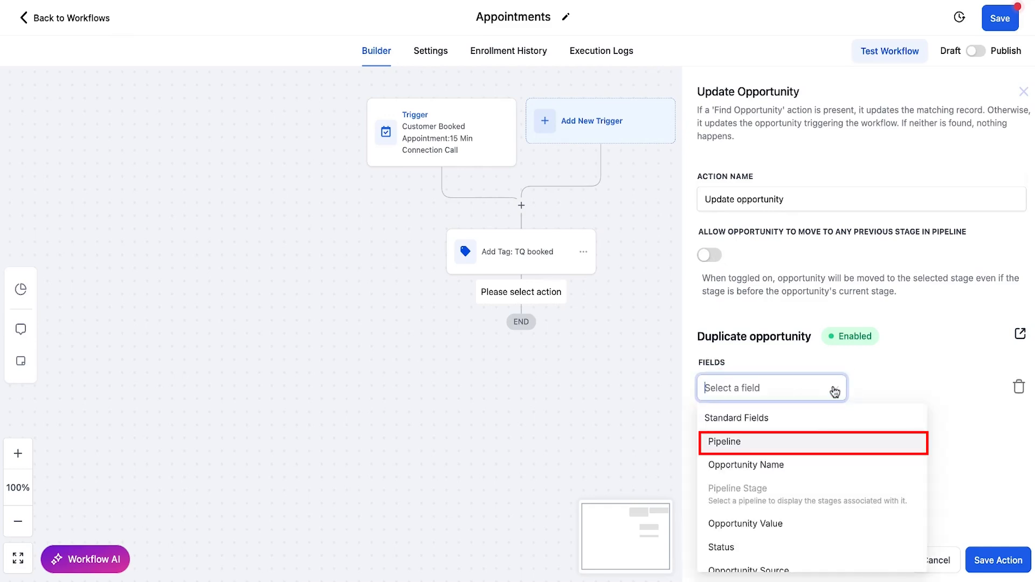
pyautogui.click(746, 441)
pyautogui.click(986, 393)
pyautogui.write('call')
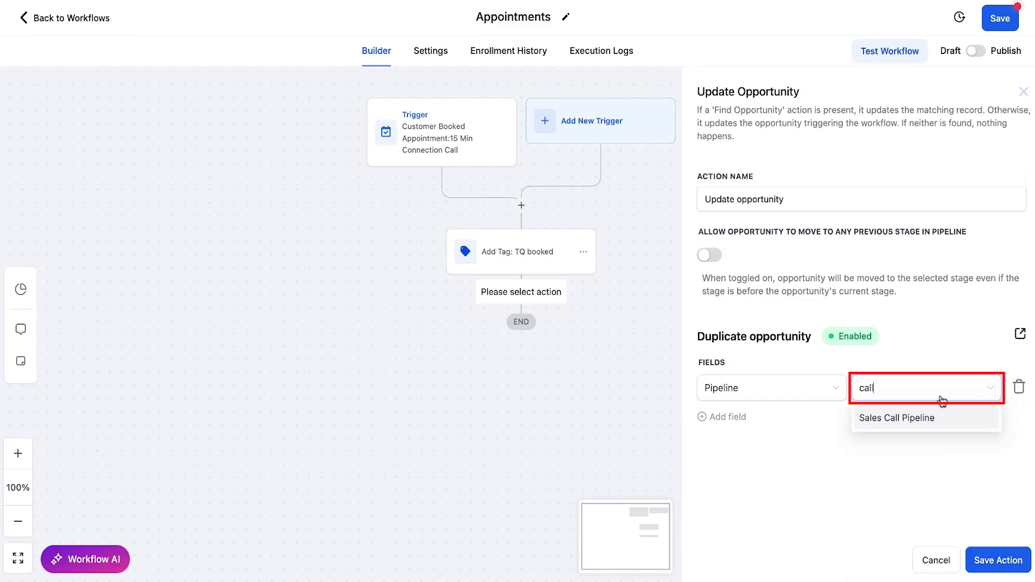
pyautogui.click(862, 420)
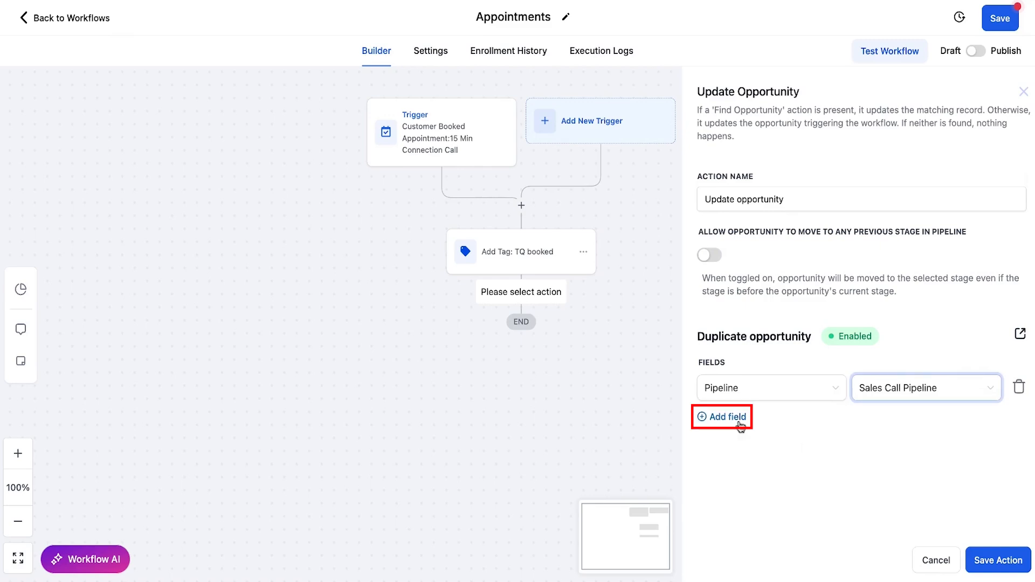
pyautogui.click(728, 417)
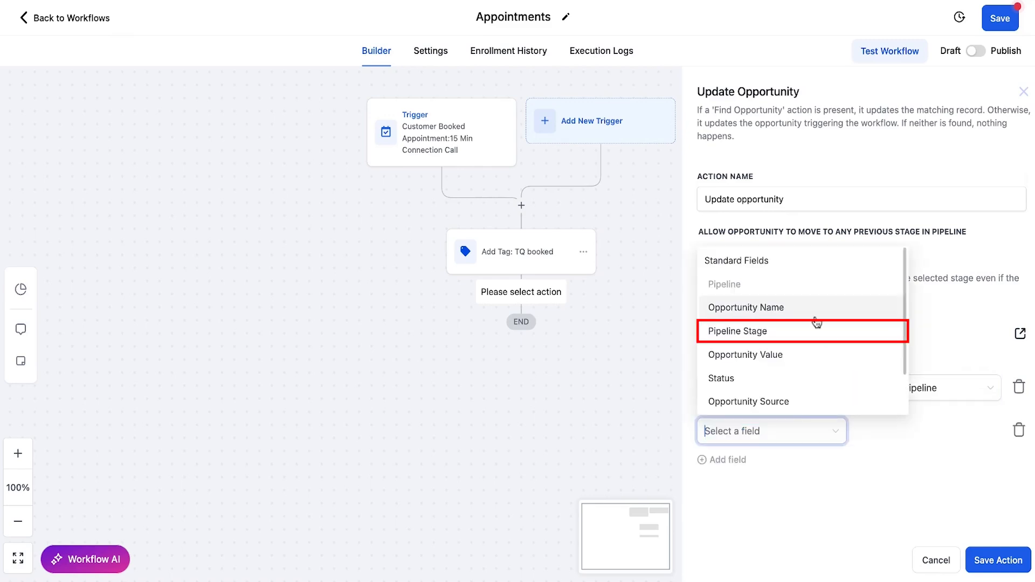
pyautogui.click(788, 332)
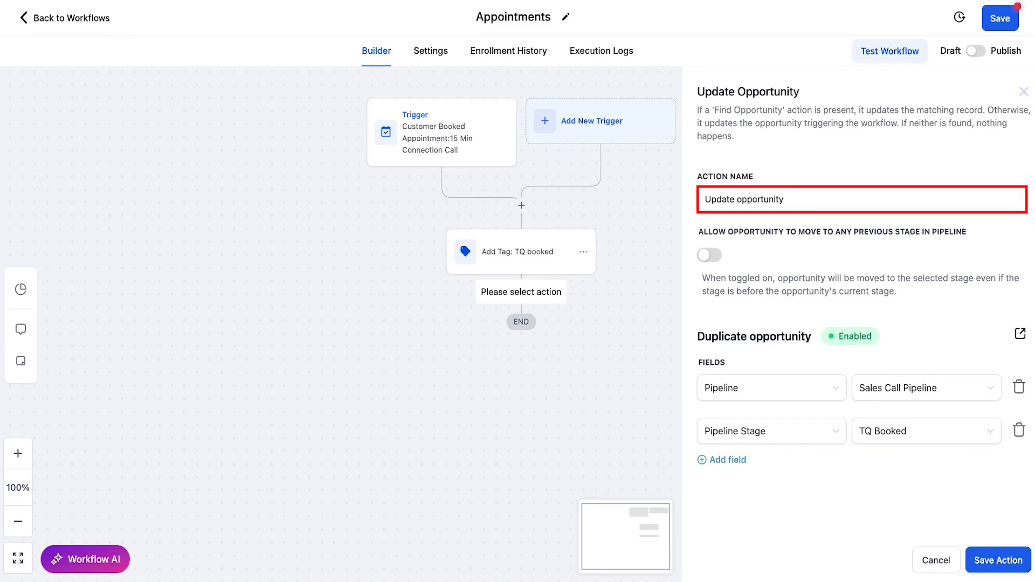
pyautogui.write(': TQBooked')
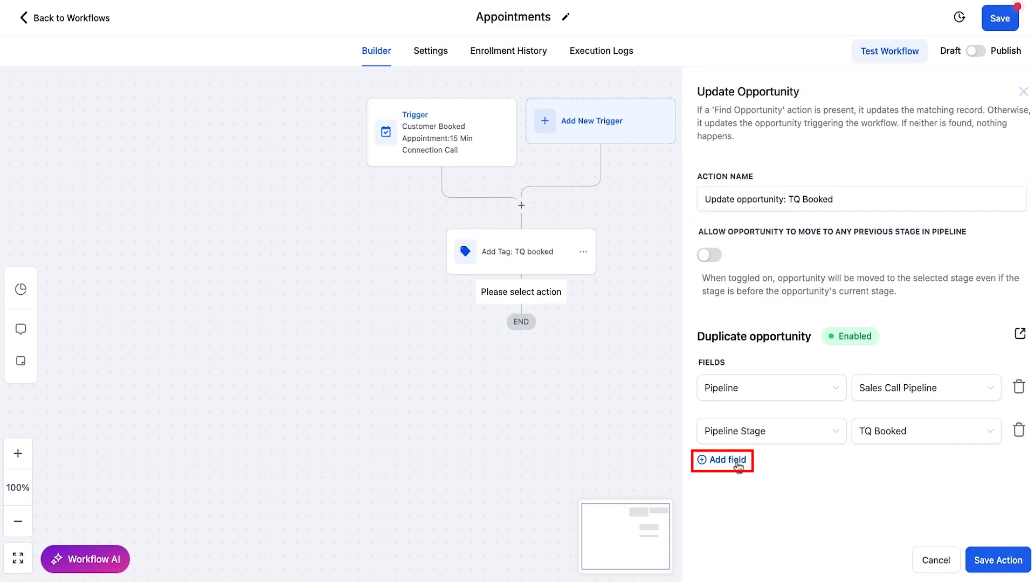
# Step: Remove the empty extra field row and save the 'Update opportunity: TQ Booked' step
pyautogui.click(737, 467)
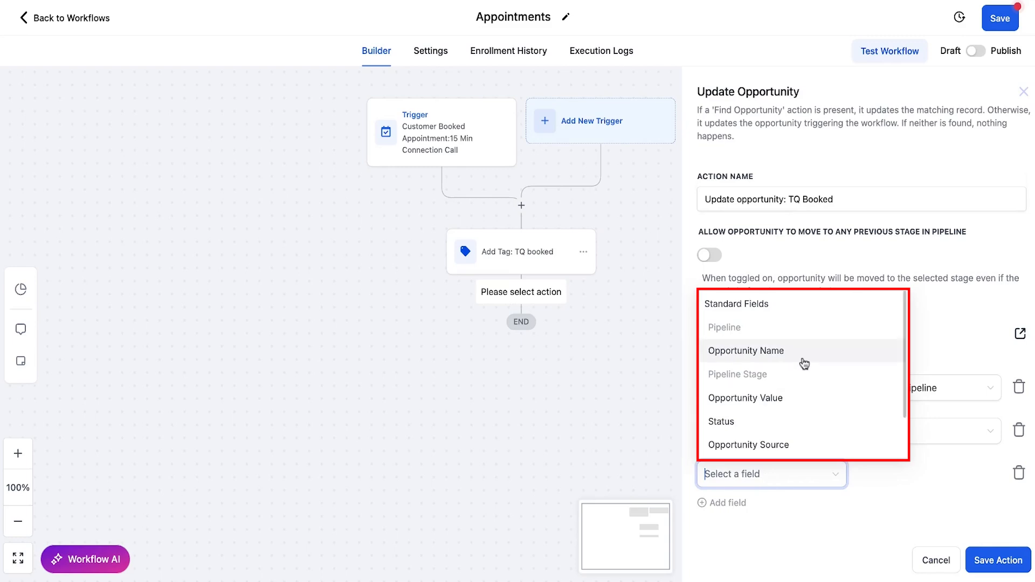
pyautogui.scroll(-1, 835, 411)
pyautogui.scroll(-1, 827, 403)
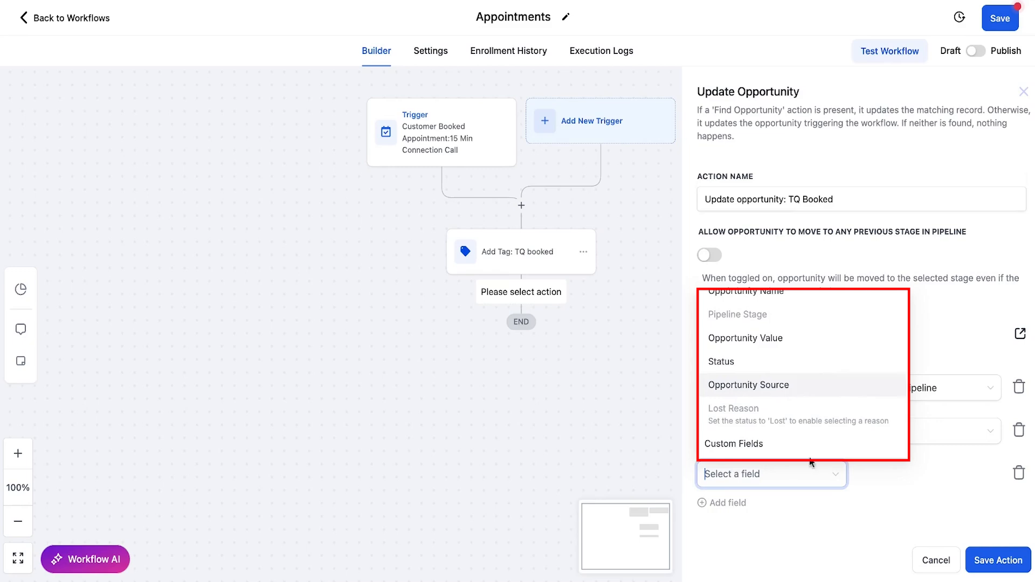
pyautogui.click(969, 491)
pyautogui.click(1018, 473)
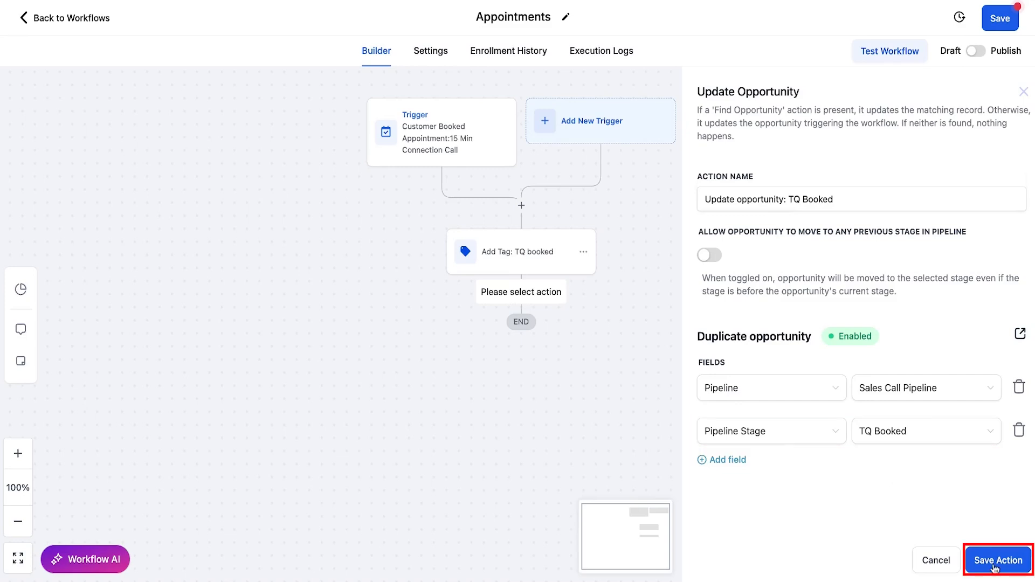
pyautogui.click(996, 560)
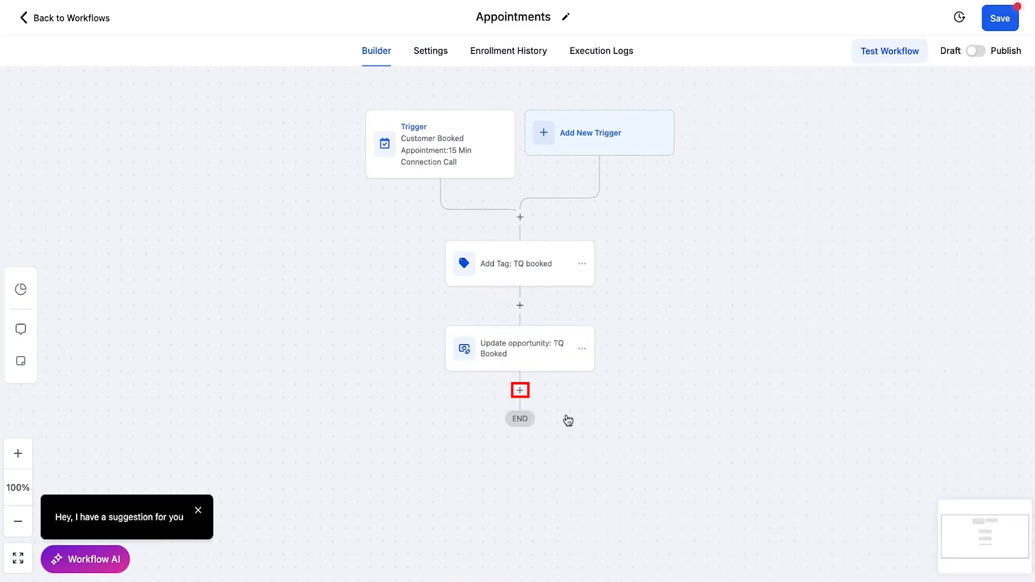
# Step: Add a Send Email step after the opportunity update, named 'Email: Confirmation'
pyautogui.click(522, 391)
pyautogui.write('Email')
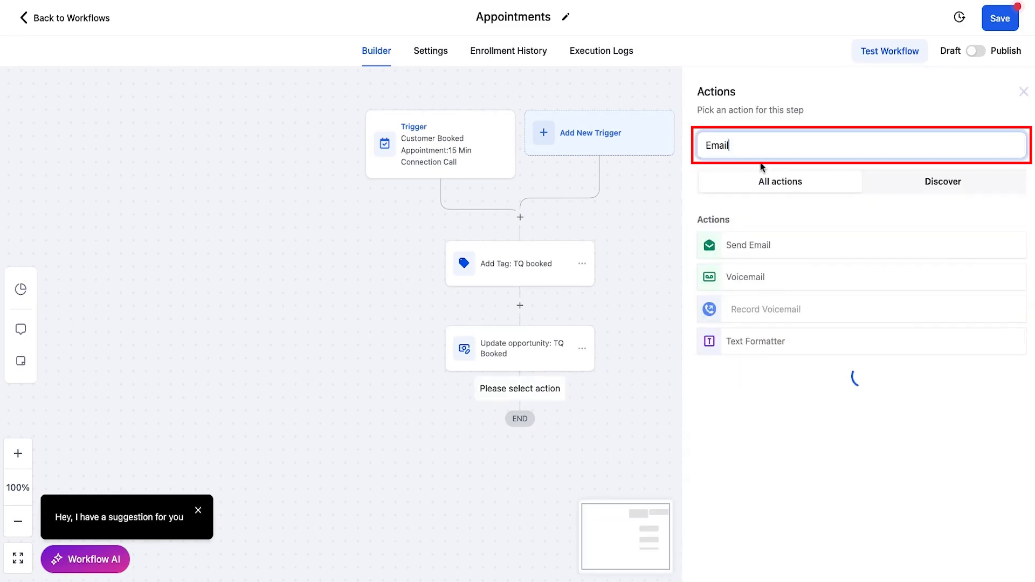
pyautogui.click(733, 251)
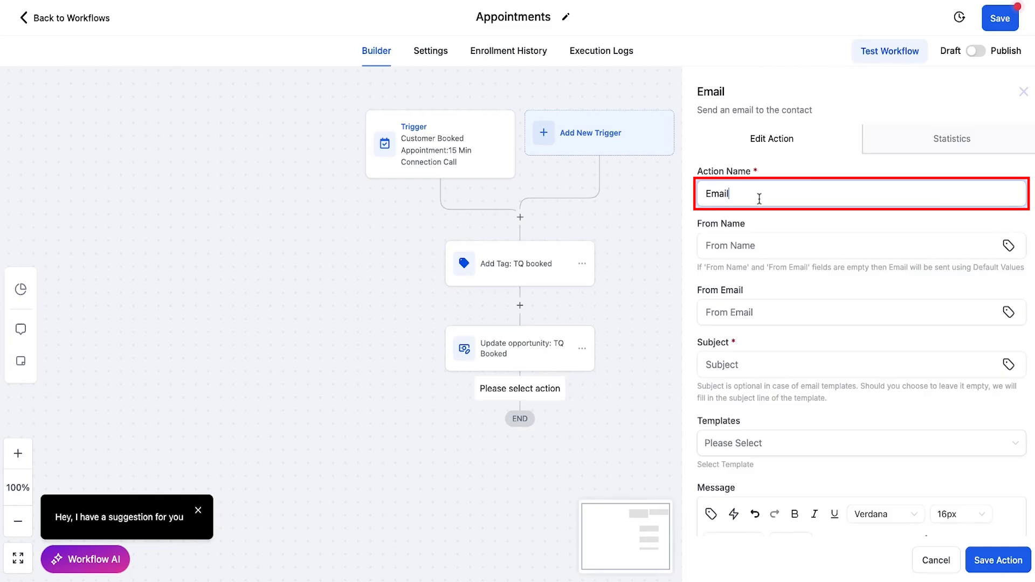
pyautogui.write(': Confirmation')
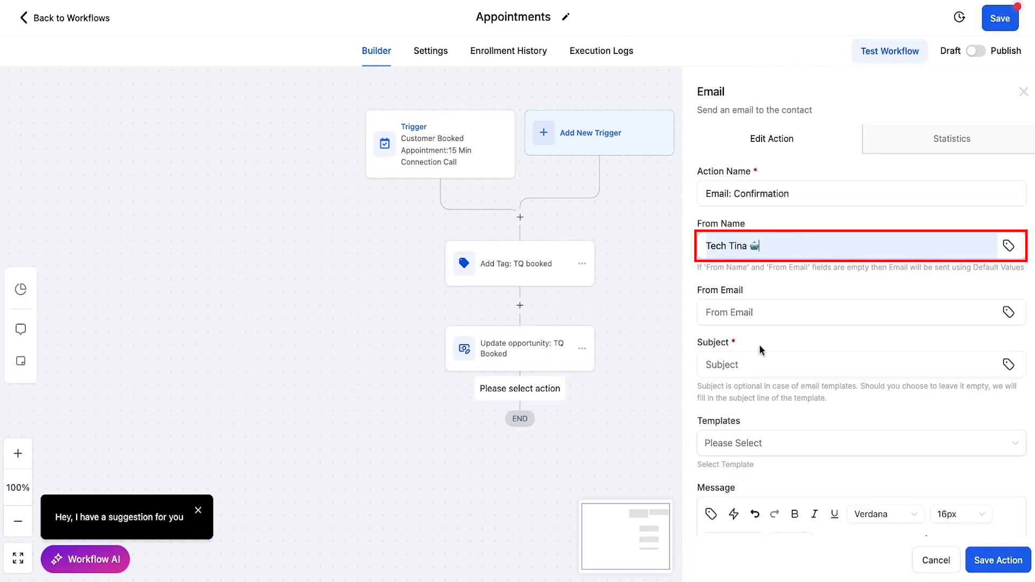
# Step: Fill in a sender email address and set the subject with the contact's First Name tag plus '!'
pyautogui.click(774, 312)
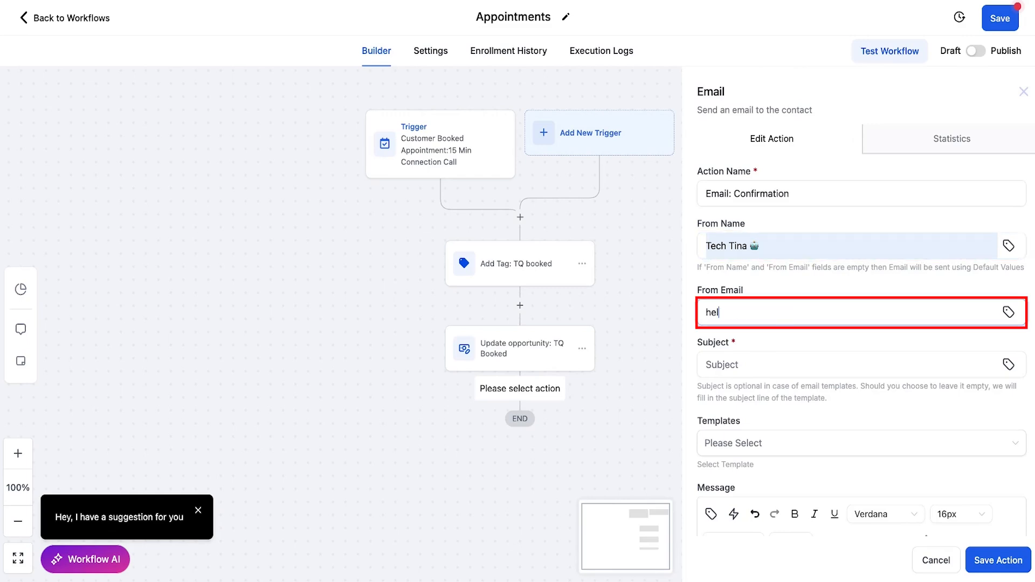
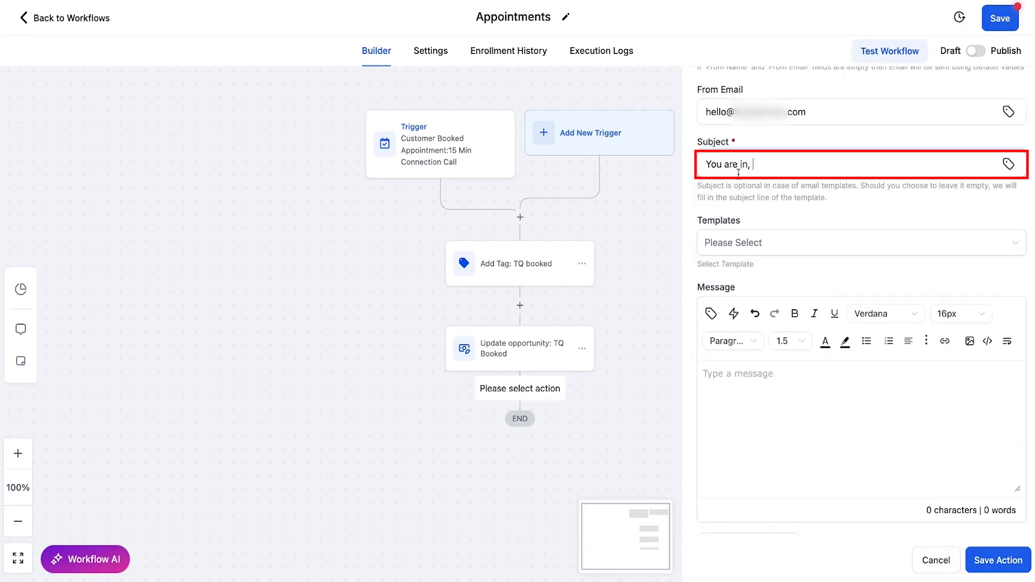
pyautogui.click(1008, 164)
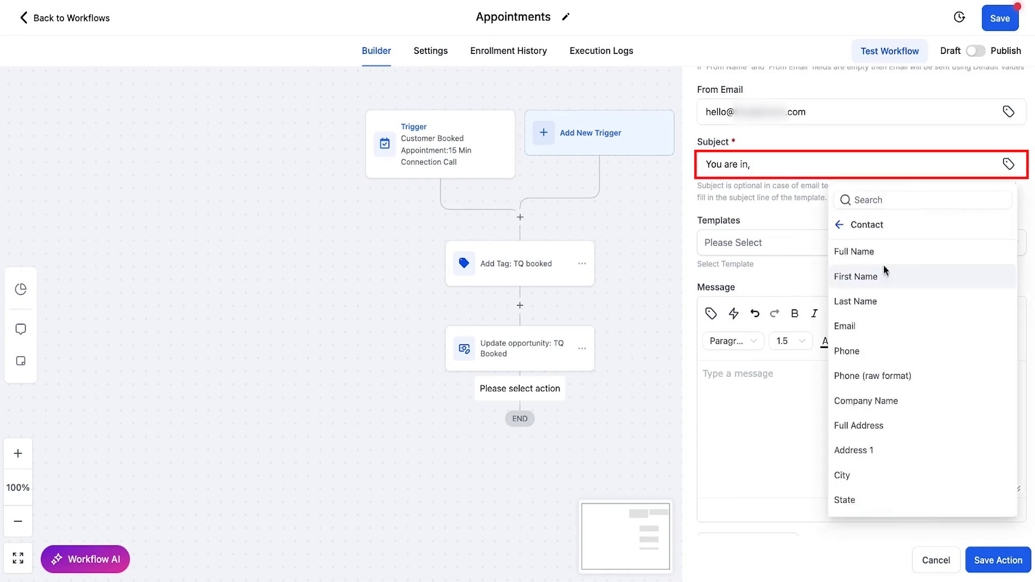
pyautogui.click(884, 272)
pyautogui.write('!')
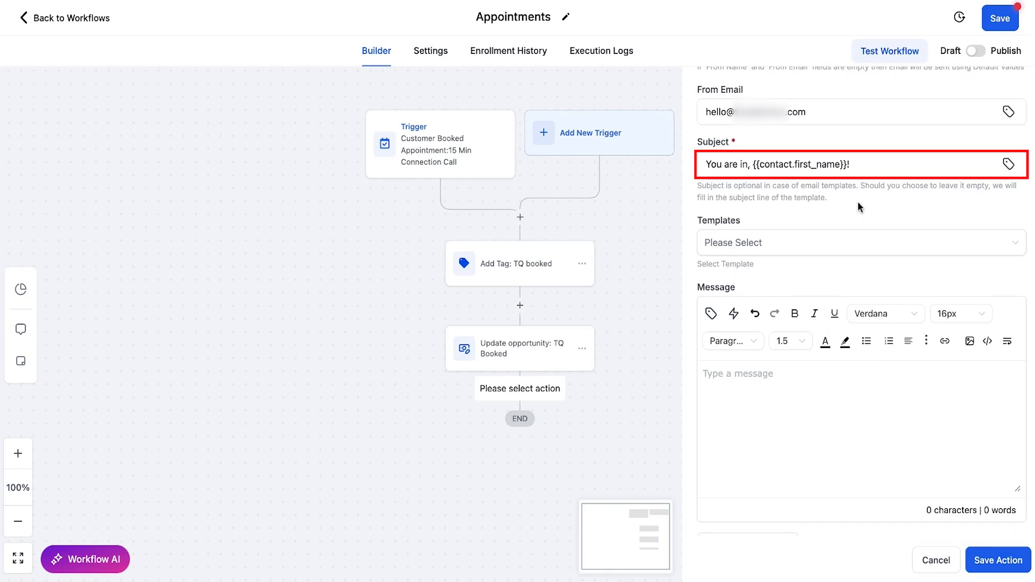
pyautogui.scroll(-2, 840, 173)
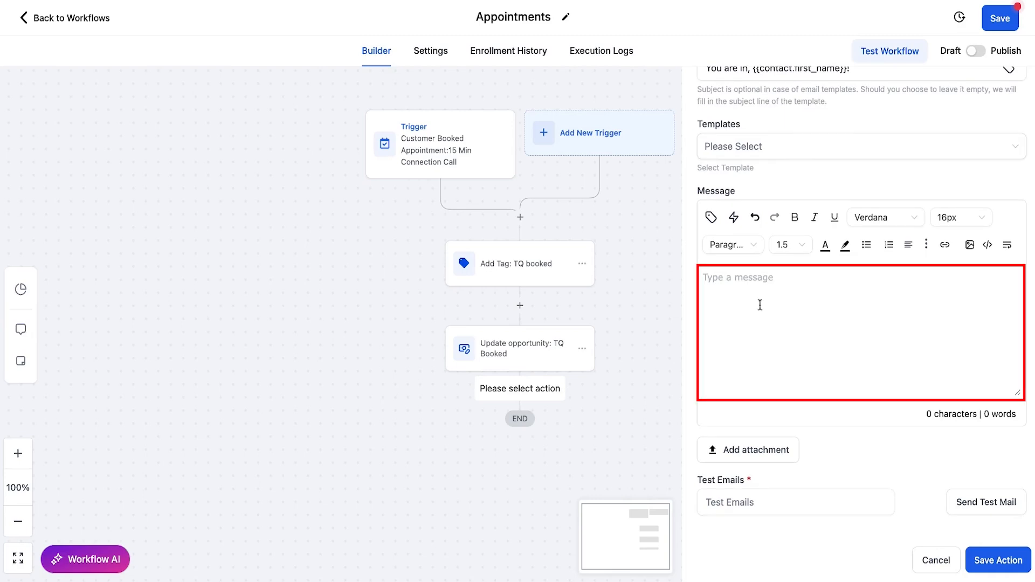
# Step: Start the email with 'Hi', the contact's first name, and the appointment start date and time
pyautogui.click(739, 281)
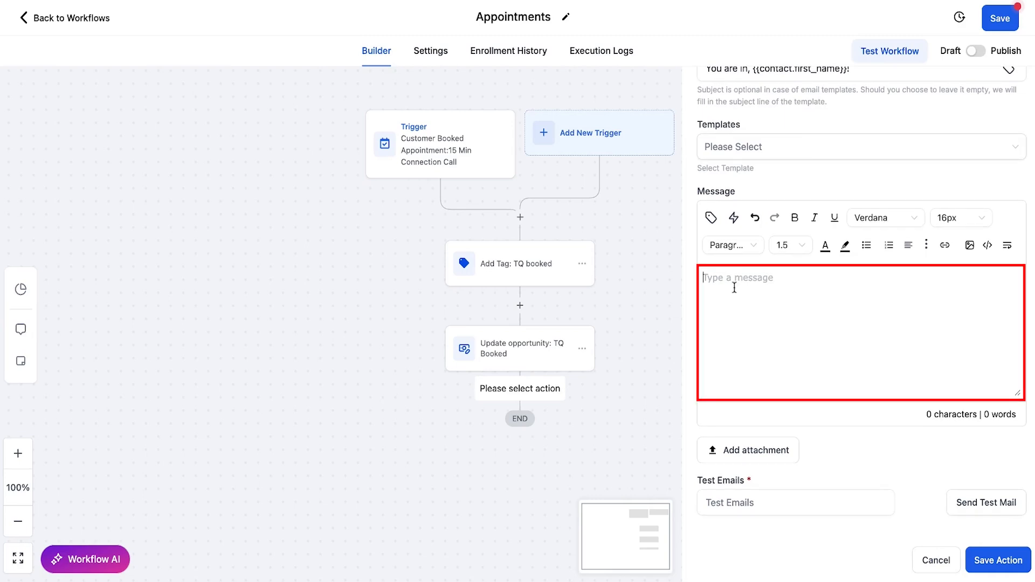
pyautogui.write('Hi')
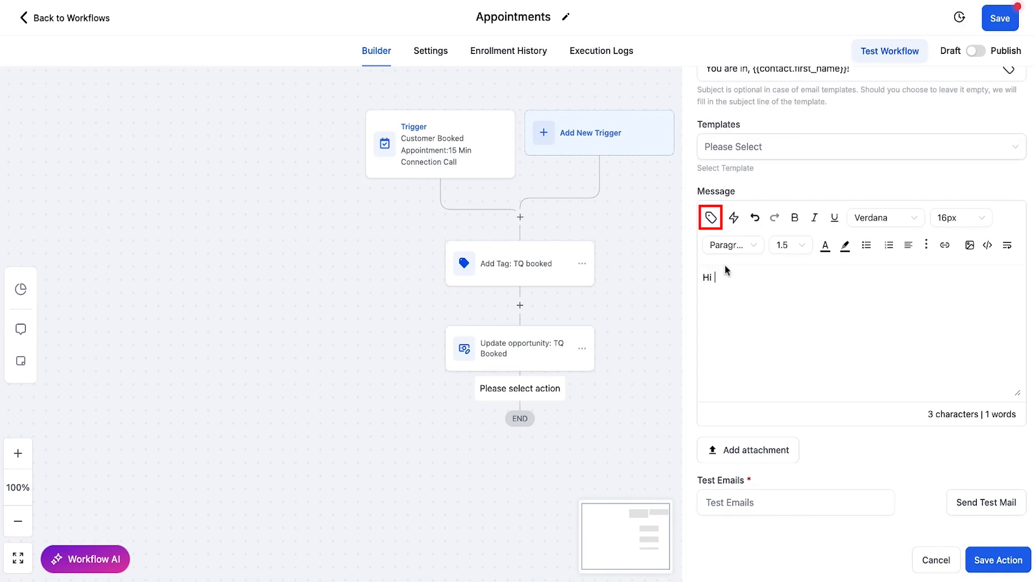
pyautogui.click(711, 218)
pyautogui.click(668, 277)
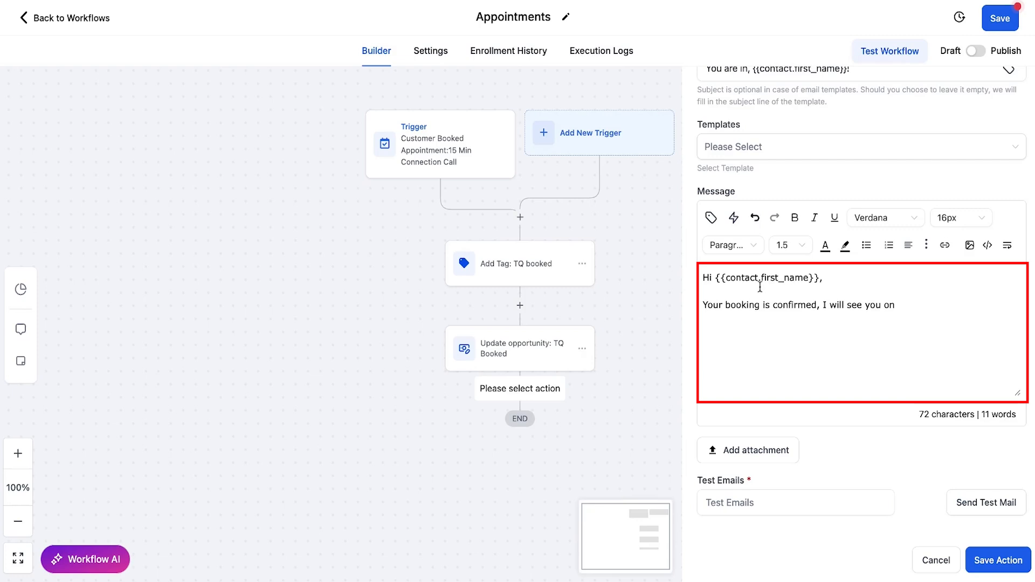
pyautogui.click(710, 217)
pyautogui.write('date')
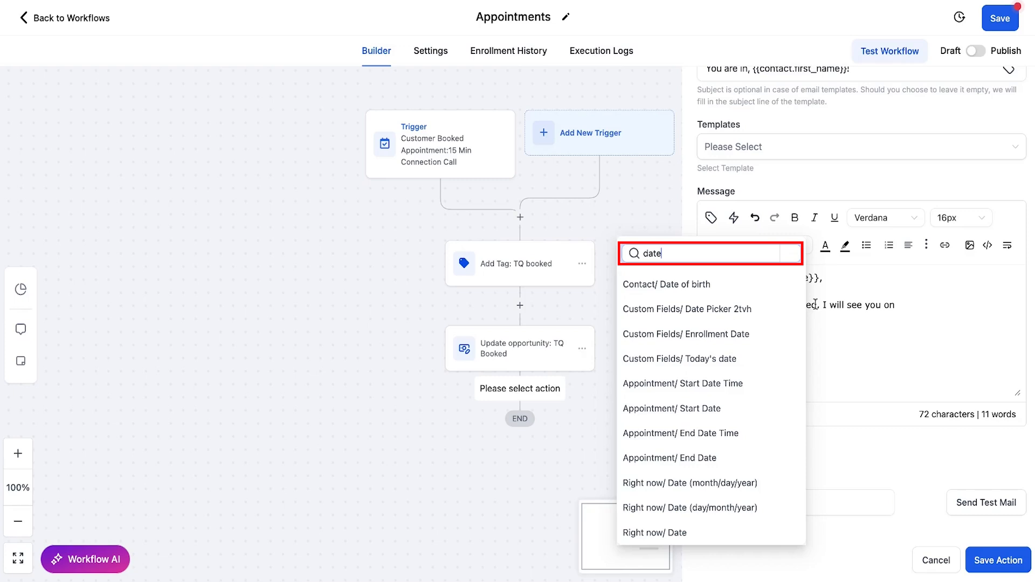
pyautogui.click(707, 386)
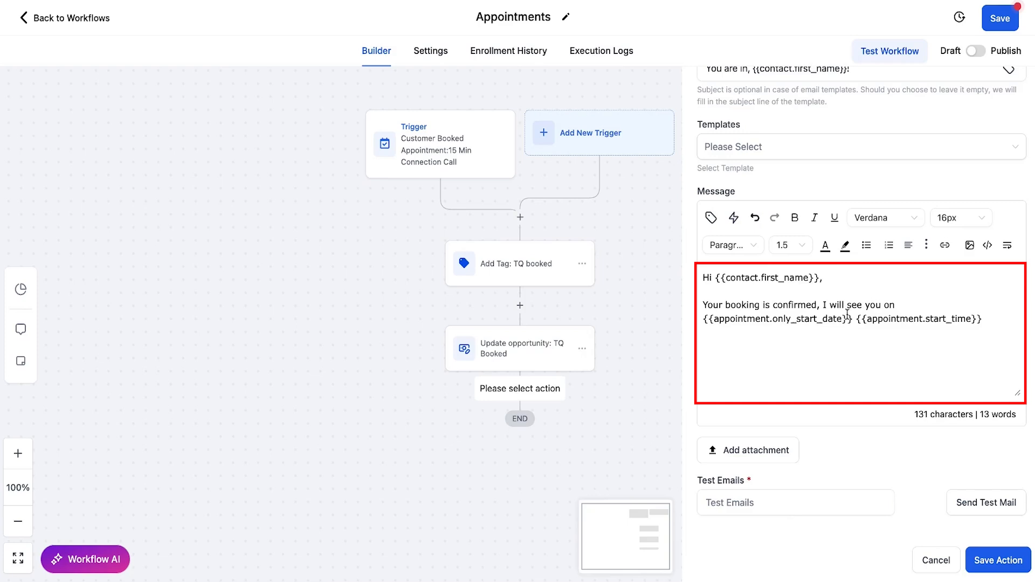
pyautogui.write('at')
# Step: Add a line 'Here is our meeting location' with the location value, then sign off 'Thanks,' and the sender's name
pyautogui.click(1011, 319)
pyautogui.write('.')
pyautogui.press('Return')
pyautogui.press('Return')
pyautogui.write('Here is our meeting location')
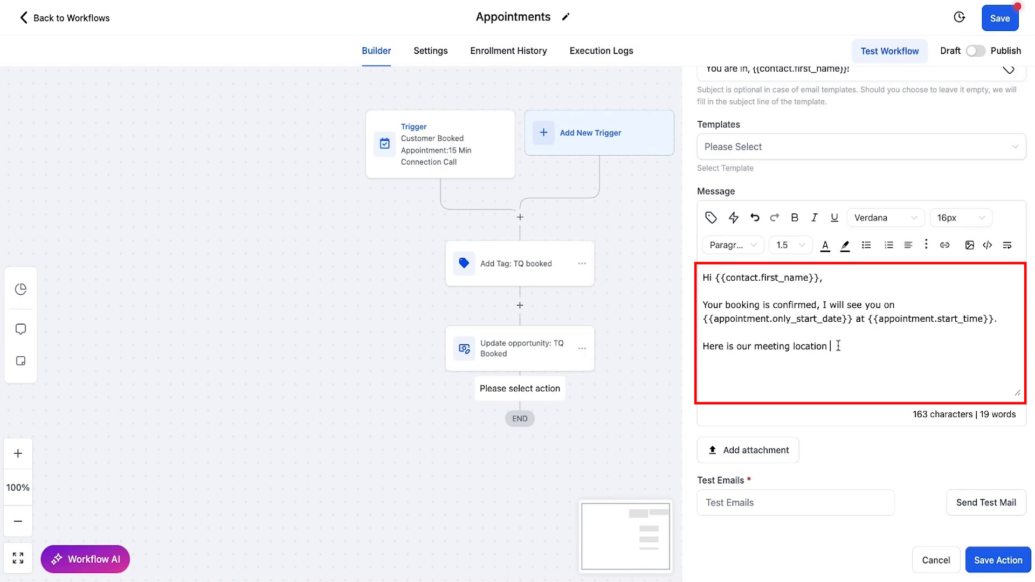
pyautogui.click(711, 217)
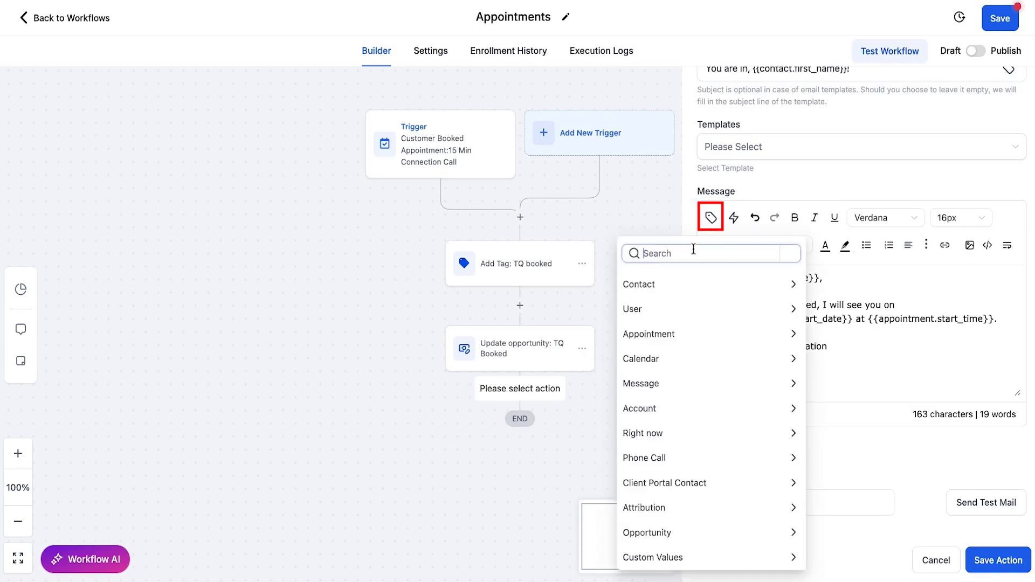
pyautogui.write('location')
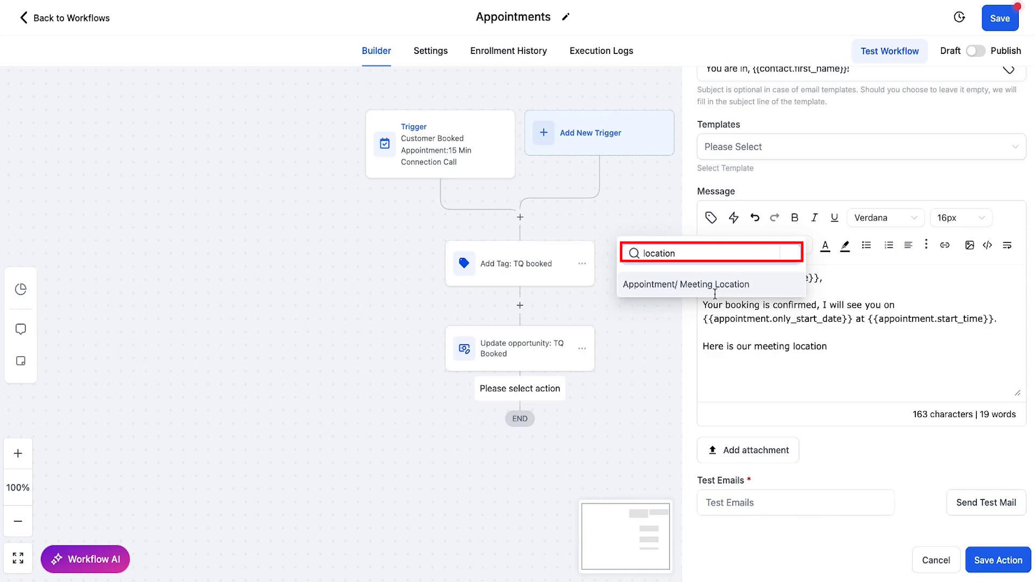
pyautogui.click(648, 282)
pyautogui.write('.')
pyautogui.press('Return')
pyautogui.press('Return')
pyautogui.write('Thanks,')
pyautogui.press('Return')
pyautogui.write('Tina')
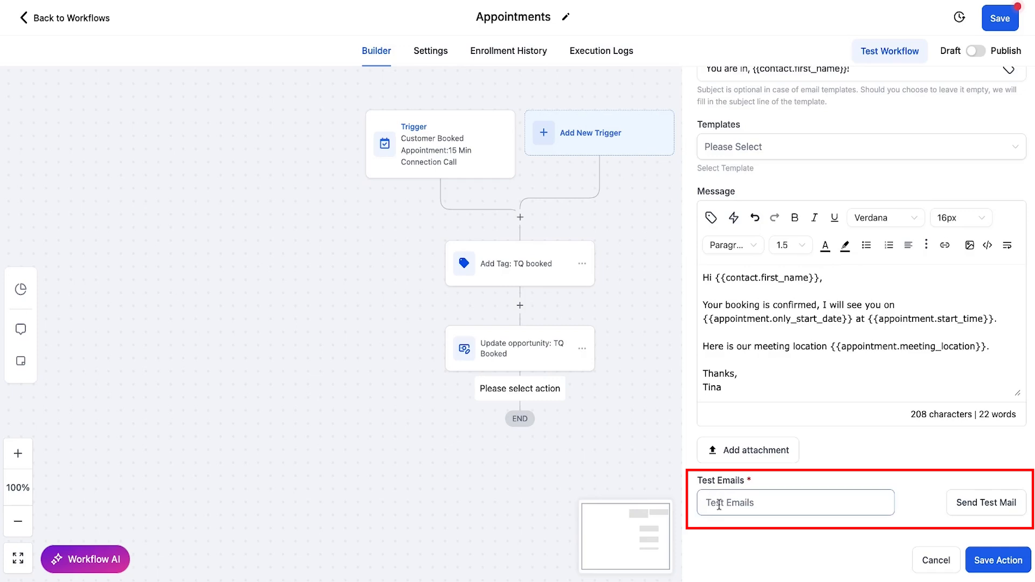
# Step: Save the confirmation email step to the workflow
pyautogui.moveTo(697, 481); pyautogui.dragTo(756, 509)
pyautogui.click(756, 509)
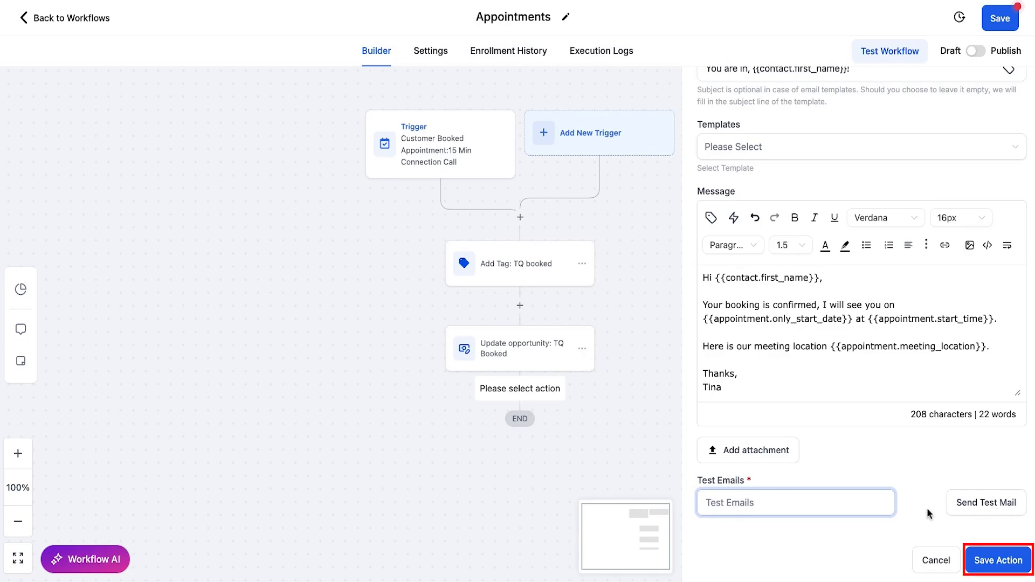
pyautogui.click(998, 561)
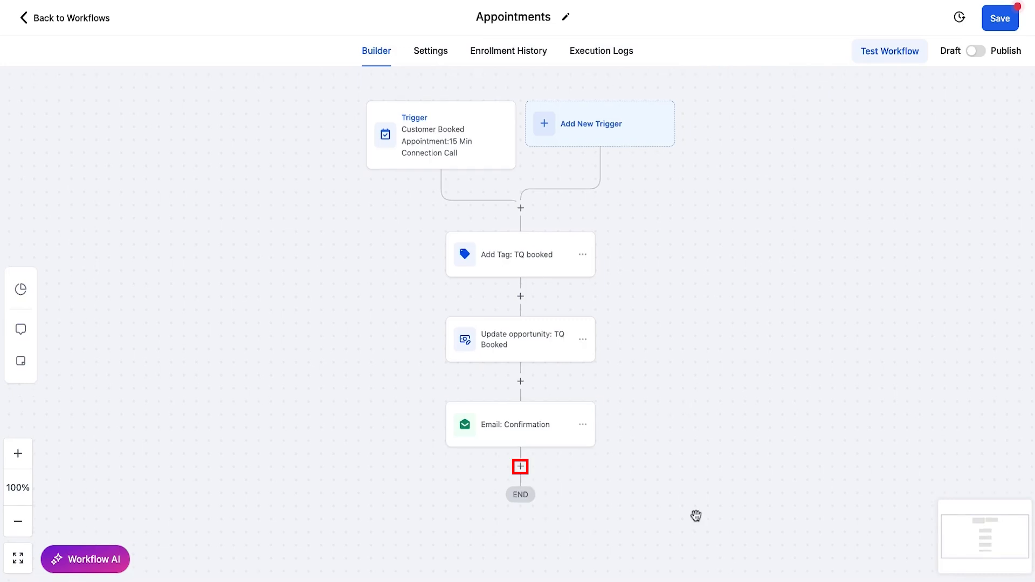
# Step: Add a Send SMS step after the email with a message starting 'Hi - I lo'
pyautogui.click(520, 467)
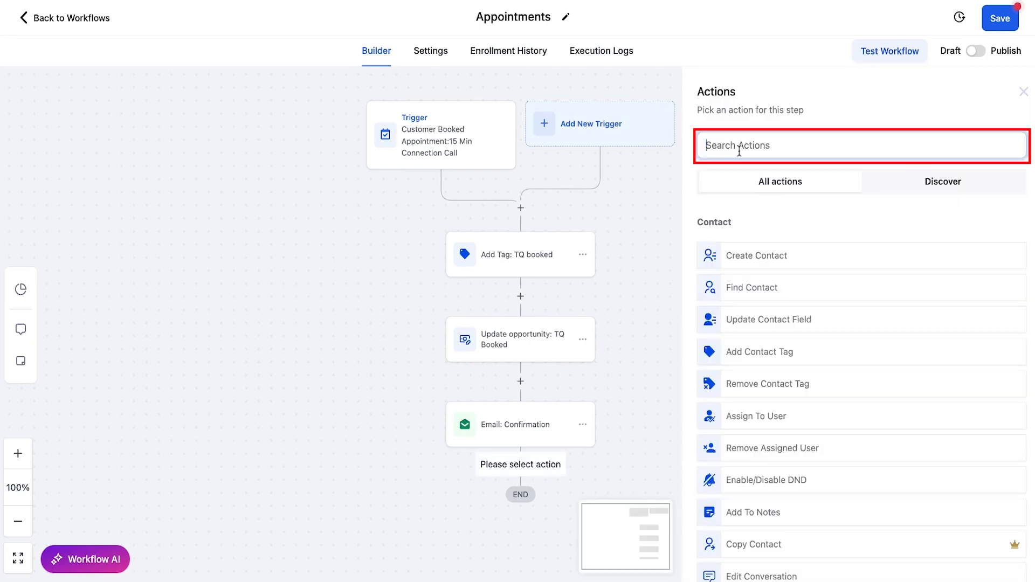
pyautogui.write('SMS')
pyautogui.click(800, 249)
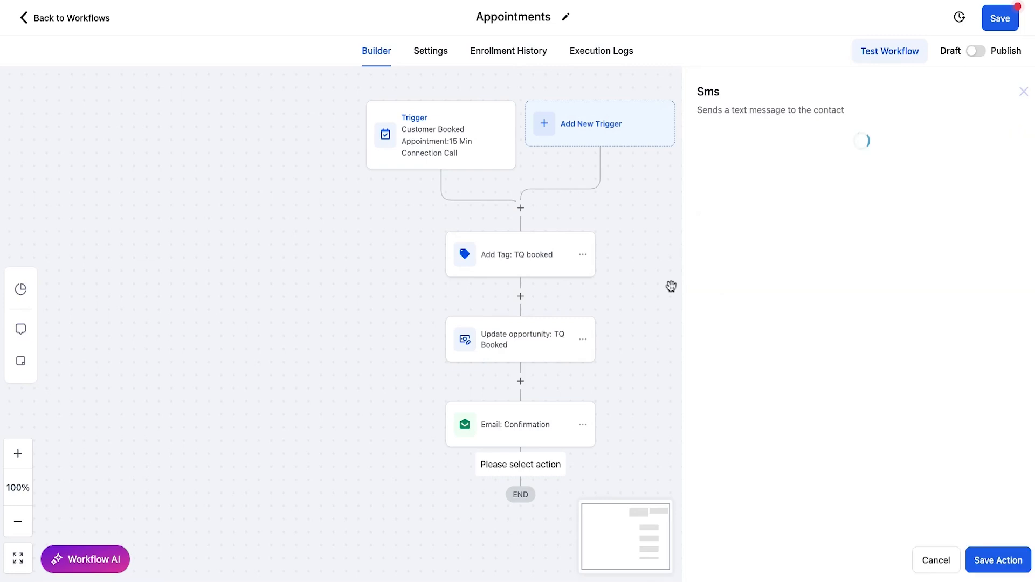
pyautogui.click(790, 349)
pyautogui.write('Hi {{contact.first_name')
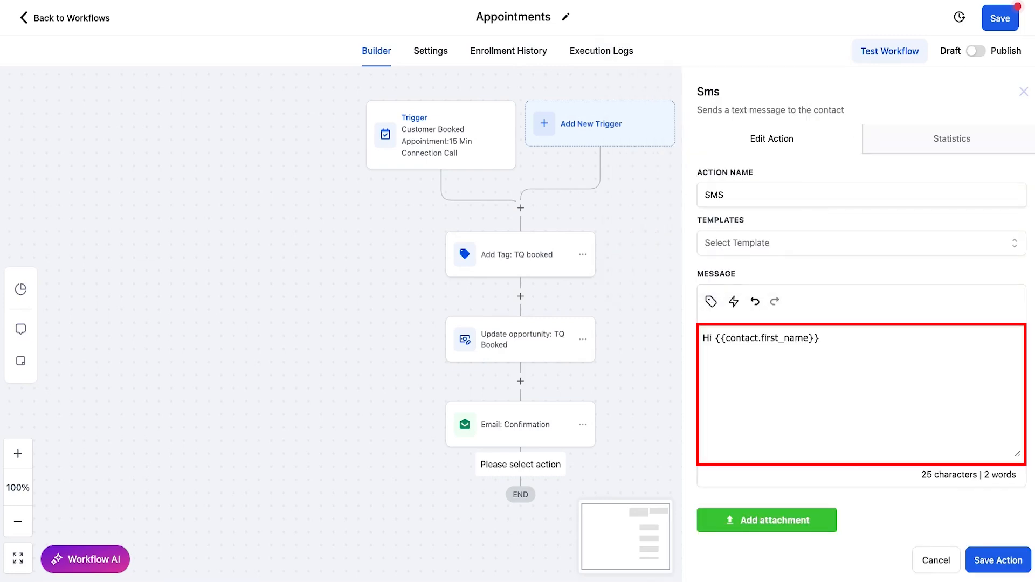
pyautogui.write('- I look forward to speaking with you soon! - Tina')
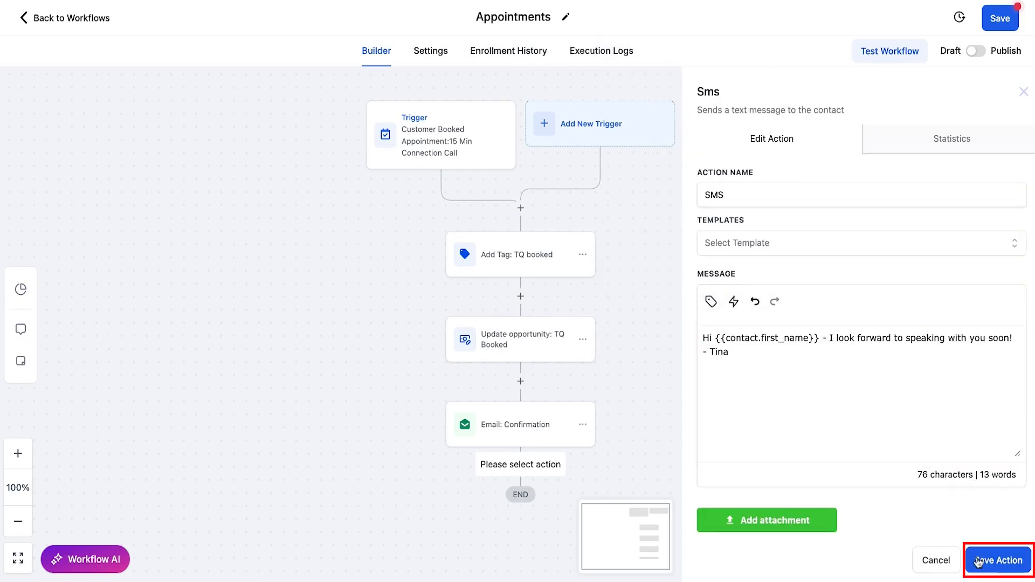
# Step: Save the SMS step, switch the workflow to Publish, and save it
pyautogui.click(978, 563)
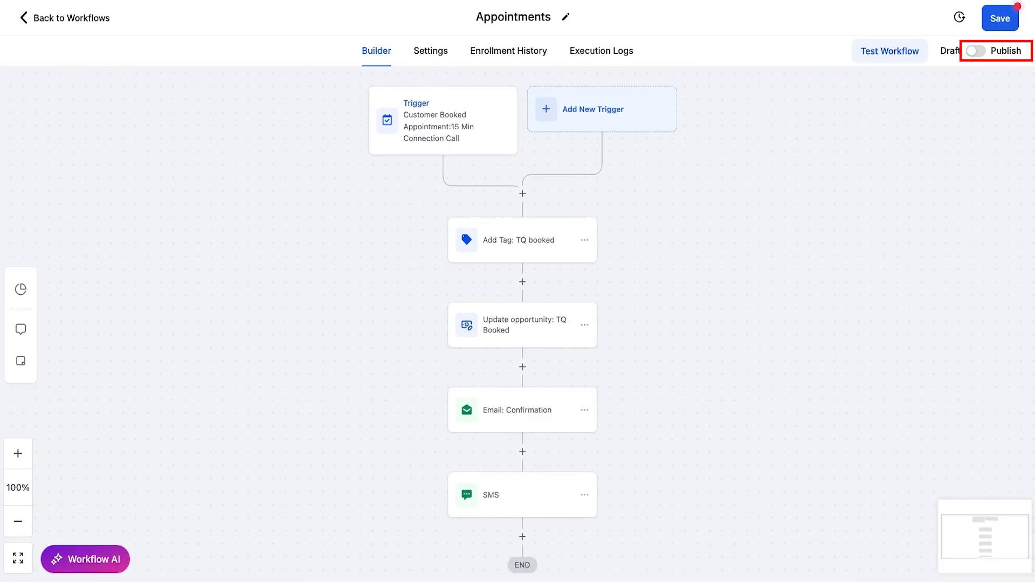
pyautogui.click(1006, 49)
pyautogui.click(1001, 19)
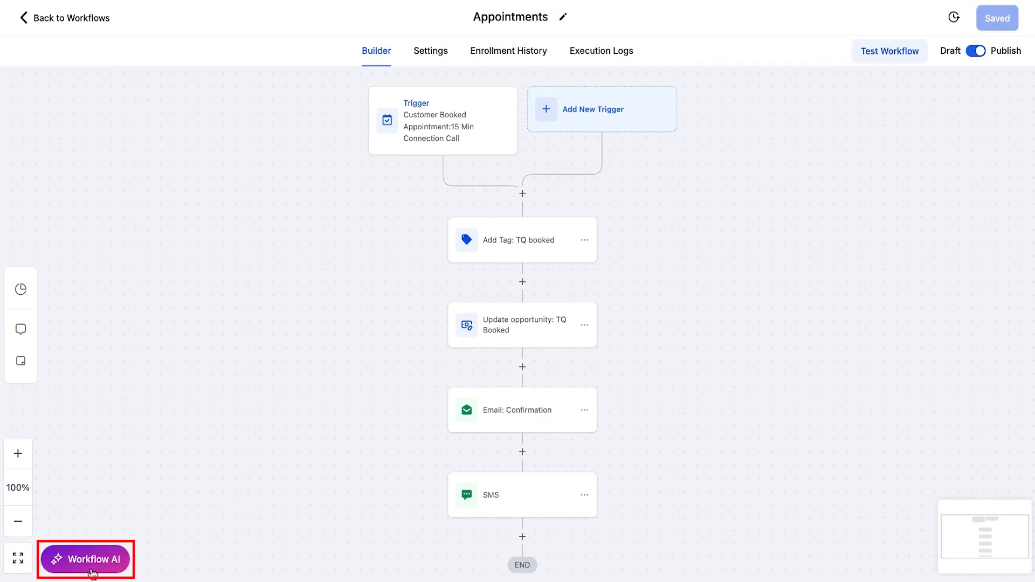
# Step: Submit a test 15 Min Connection Call booking for 08:00 AM, Mar 17, 2025
pyautogui.click(92, 570)
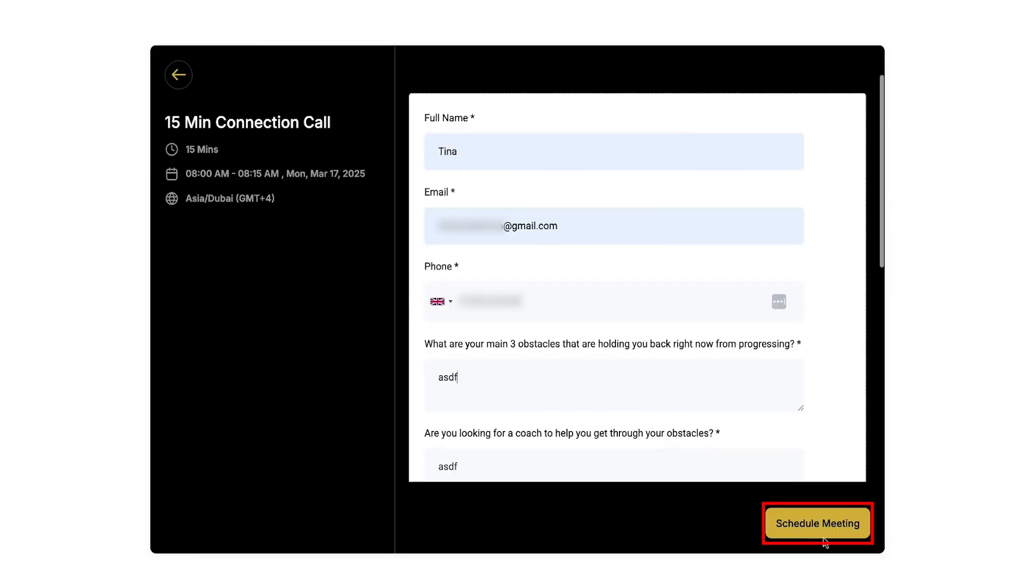
pyautogui.click(810, 526)
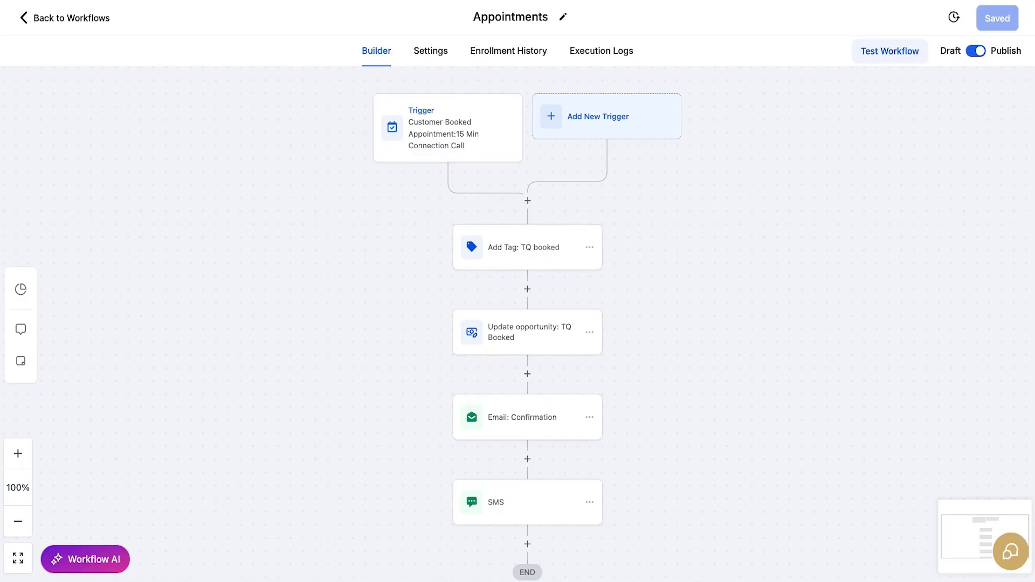
# Step: Check the contact's status in Enrollment History, then view the Execution Logs for each step
pyautogui.click(501, 58)
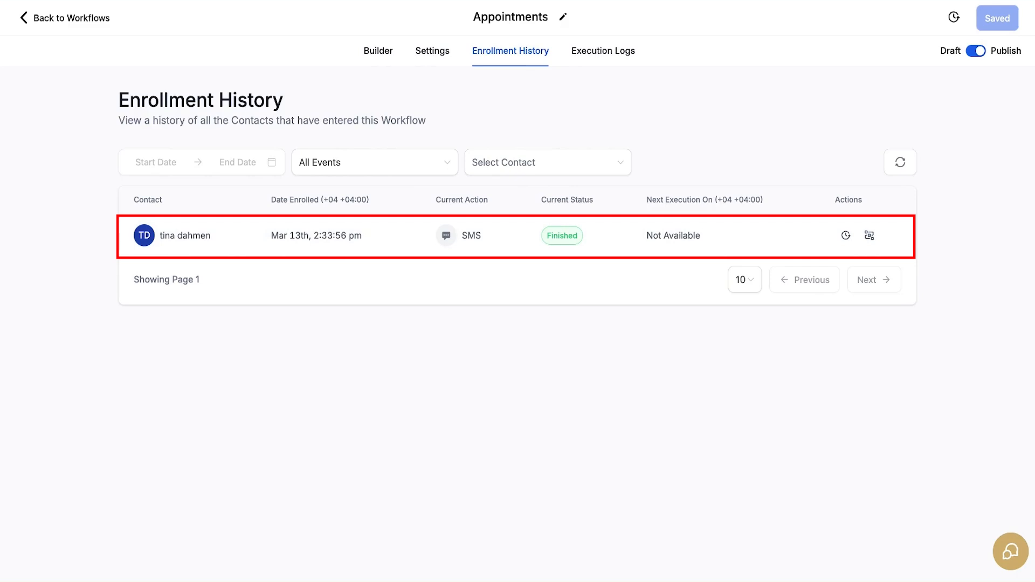
pyautogui.moveTo(540, 199); pyautogui.dragTo(596, 200)
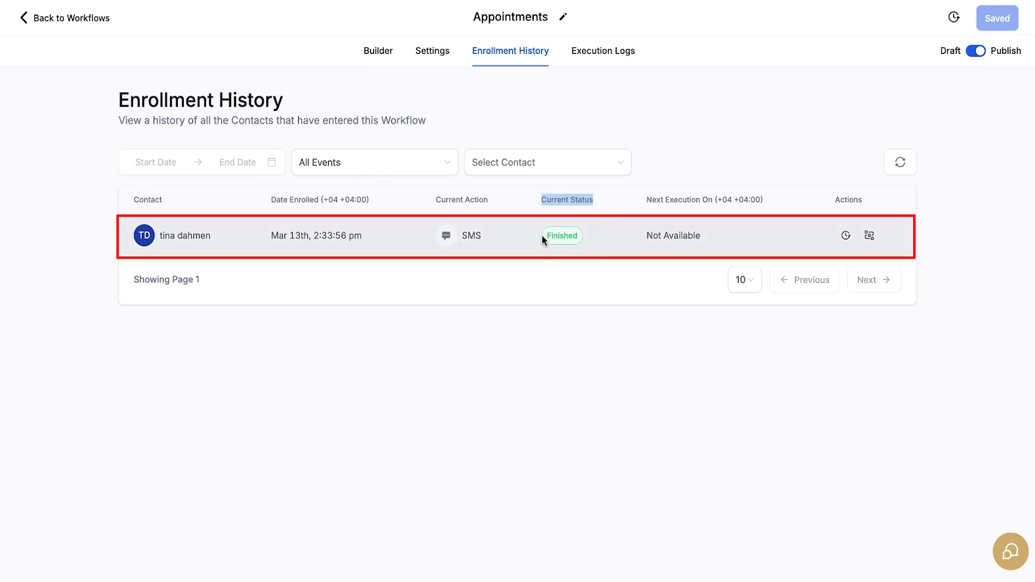
pyautogui.click(378, 51)
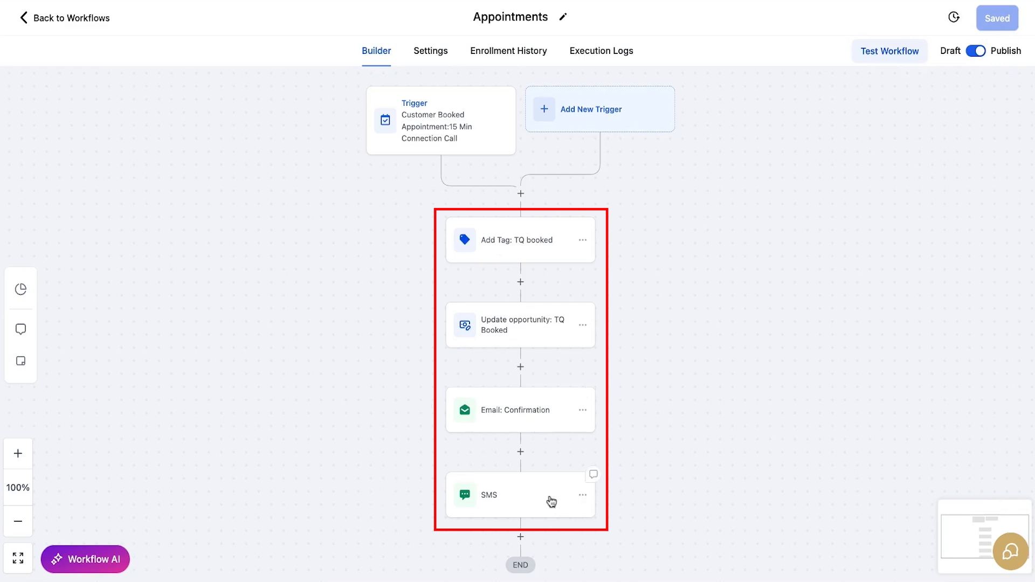
pyautogui.click(606, 53)
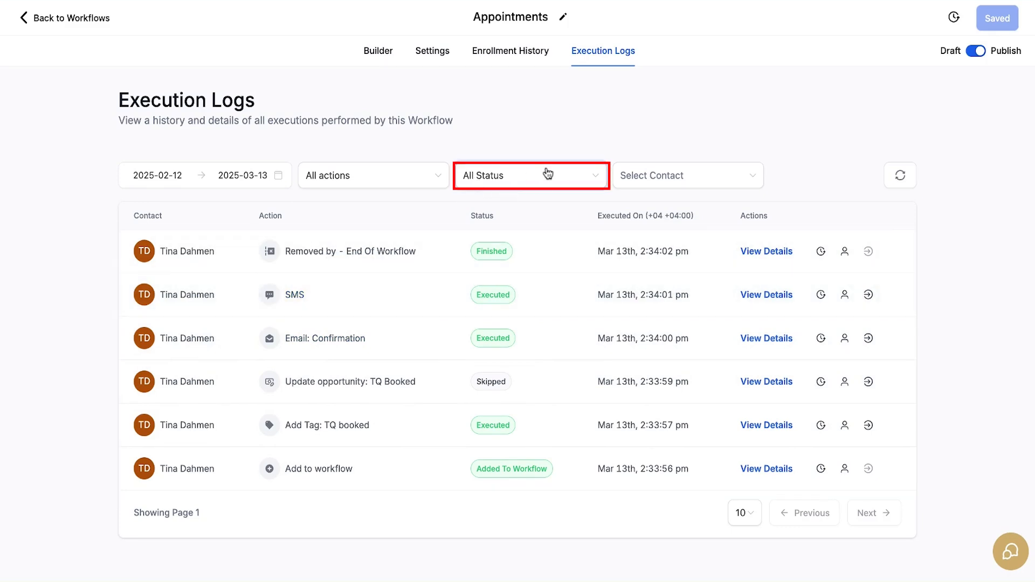
# Step: Filter the execution logs to Error (none found), then start a new workflow from the Workflow List
pyautogui.click(595, 177)
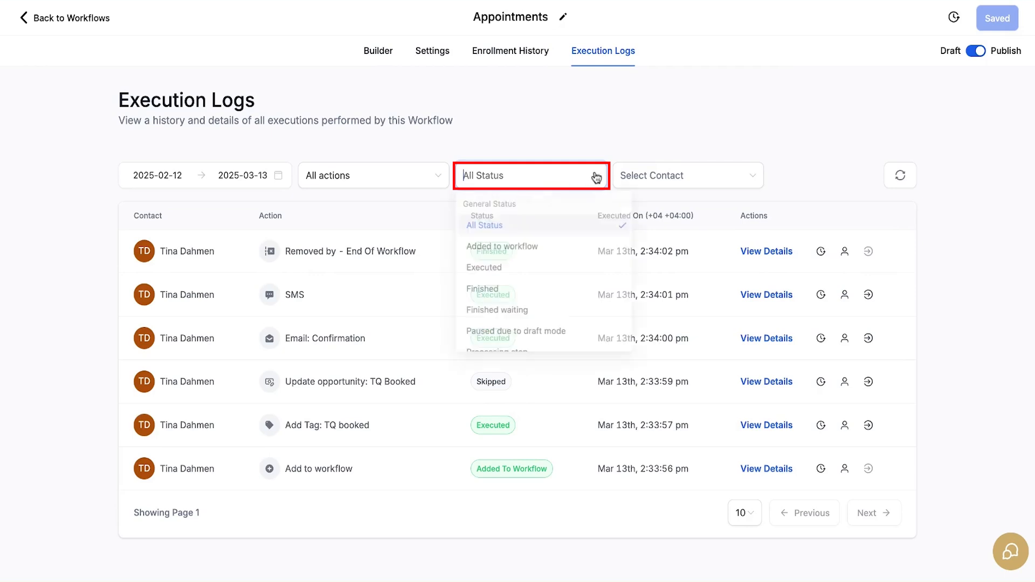
pyautogui.scroll(-3, 573, 300)
pyautogui.scroll(-5, 575, 300)
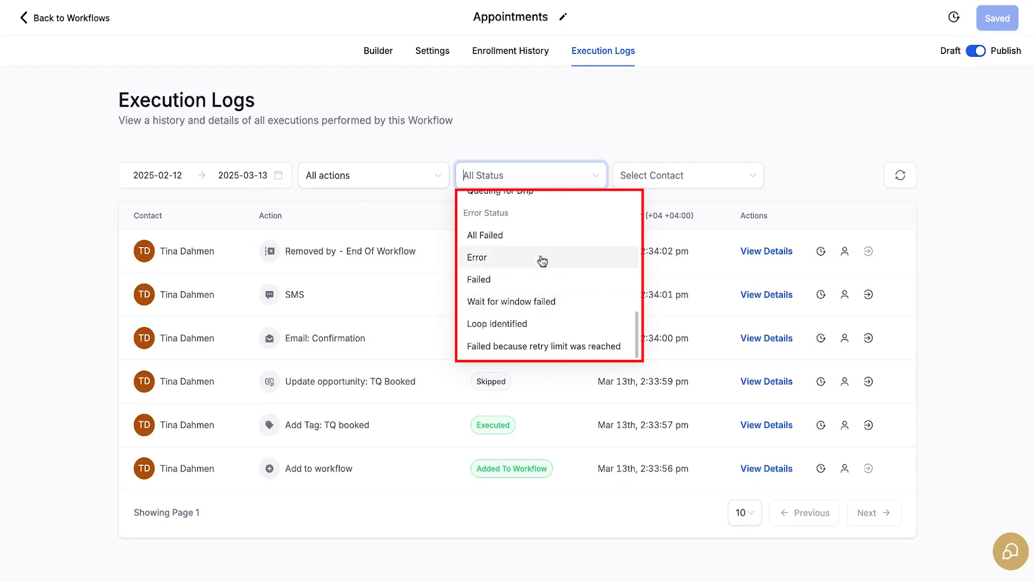
pyautogui.click(541, 261)
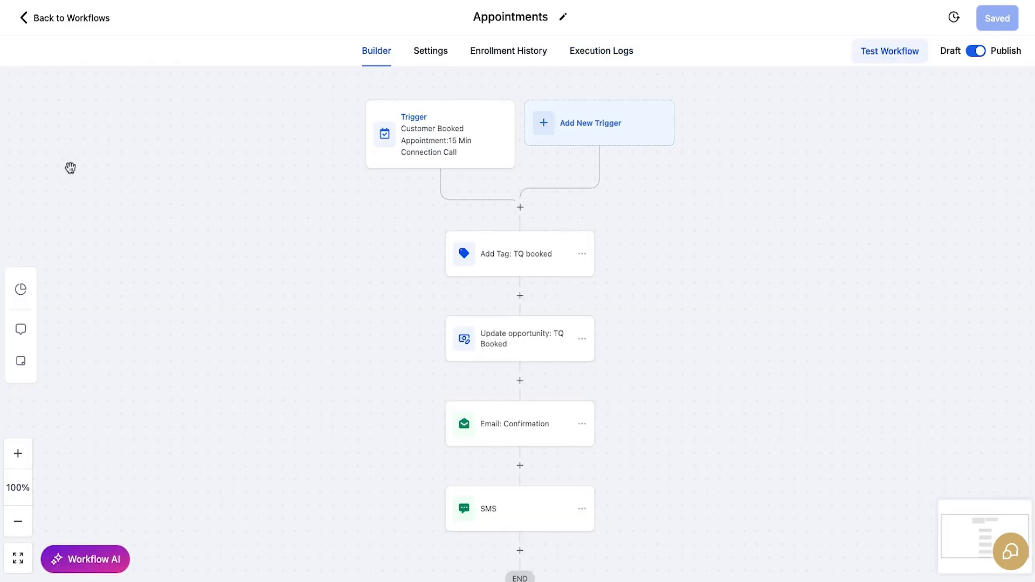
pyautogui.click(71, 21)
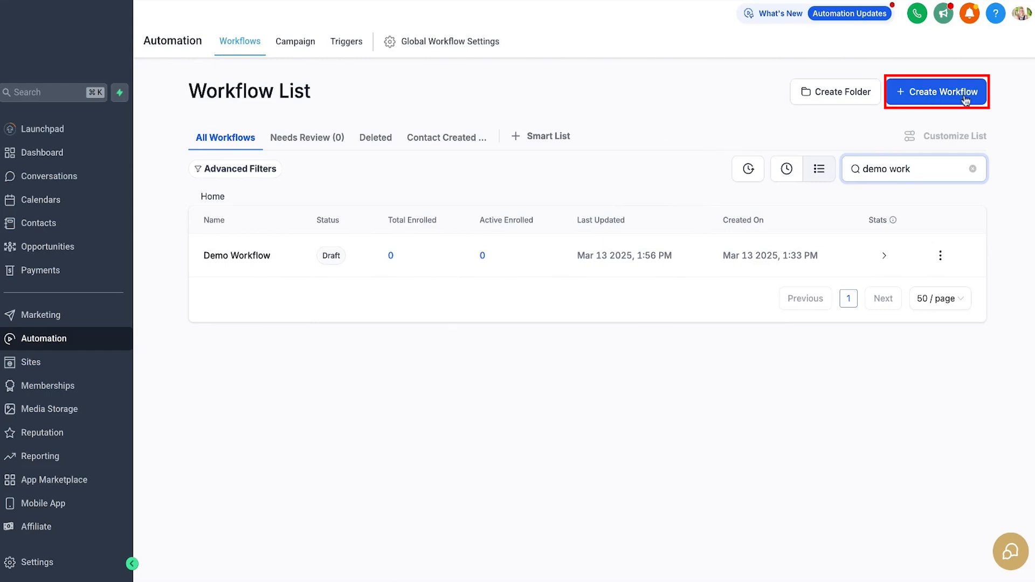
pyautogui.click(964, 102)
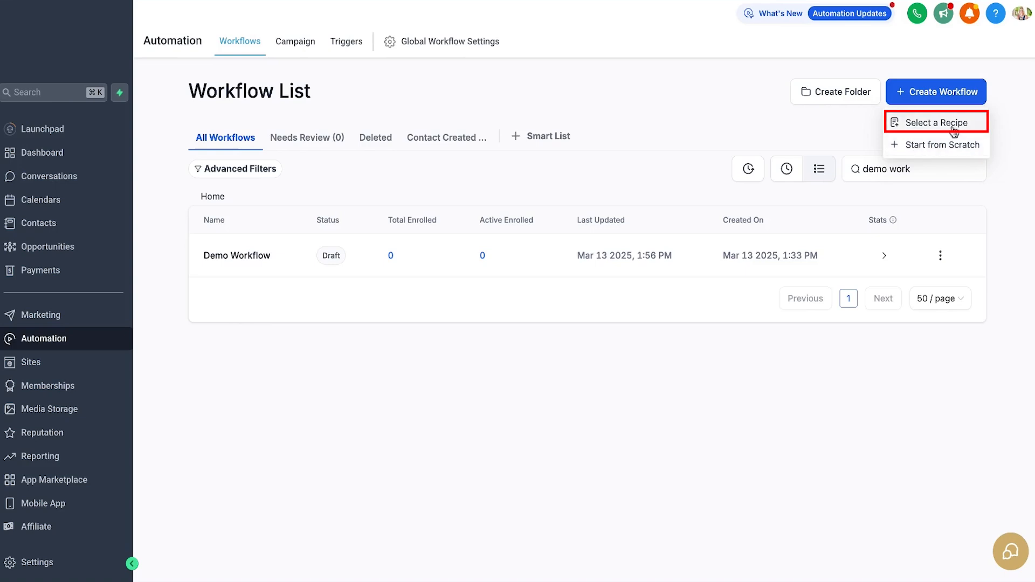
# Step: Choose Select a Recipe and scroll the templates to 'Recipe - Instagram comment automation'
pyautogui.click(923, 127)
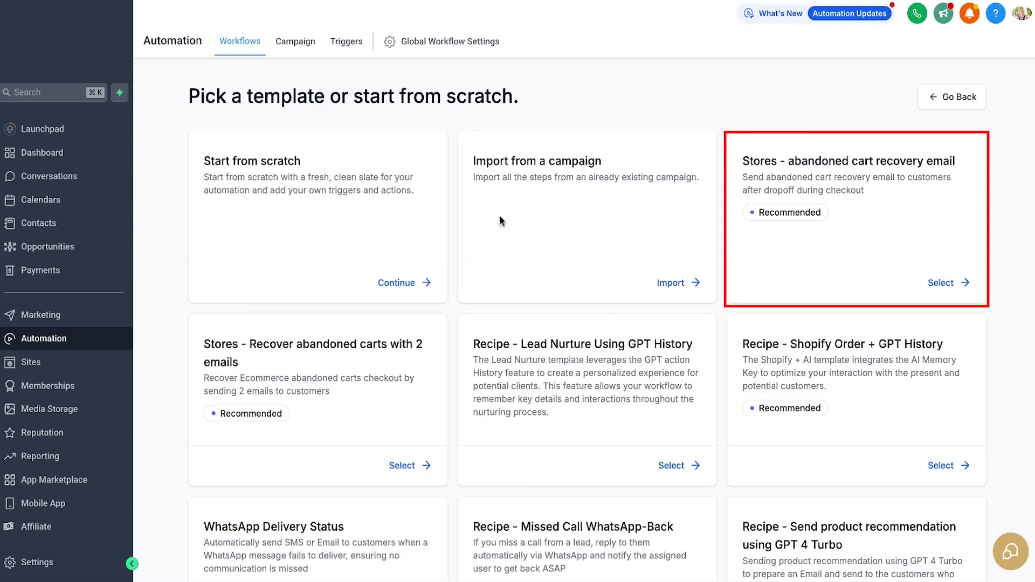
pyautogui.scroll(-3, 518, 199)
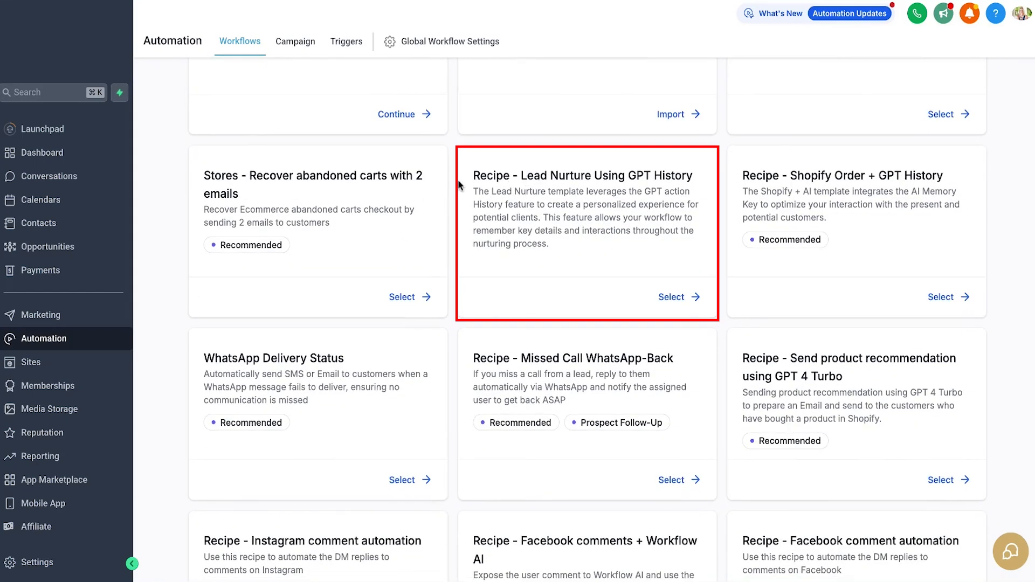
pyautogui.scroll(-2, 767, 297)
pyautogui.moveTo(520, 240); pyautogui.dragTo(687, 237)
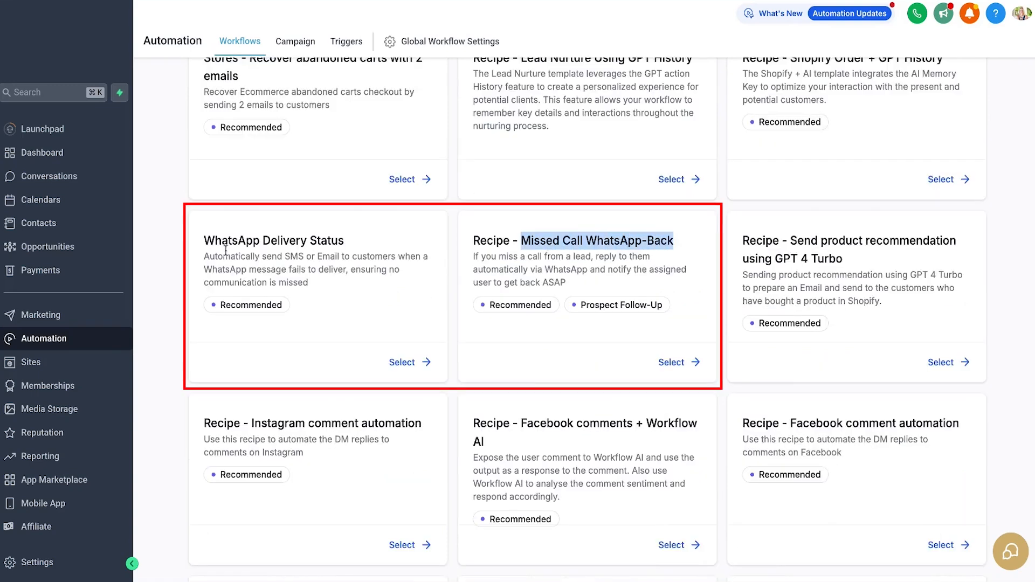
pyautogui.moveTo(204, 241); pyautogui.dragTo(370, 247)
pyautogui.scroll(-3, 500, 336)
pyautogui.moveTo(205, 238); pyautogui.dragTo(420, 236)
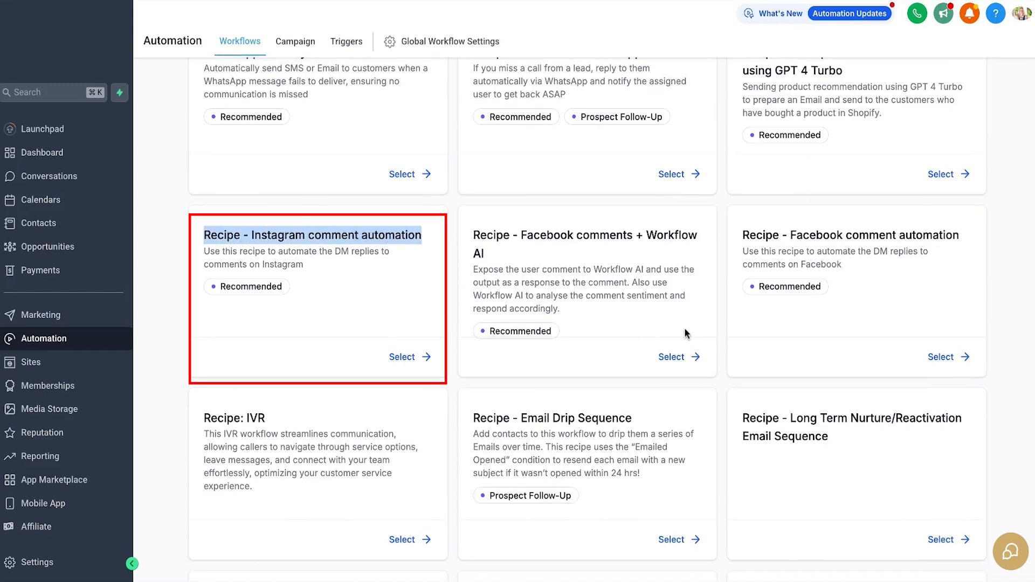
pyautogui.scroll(-4, 682, 333)
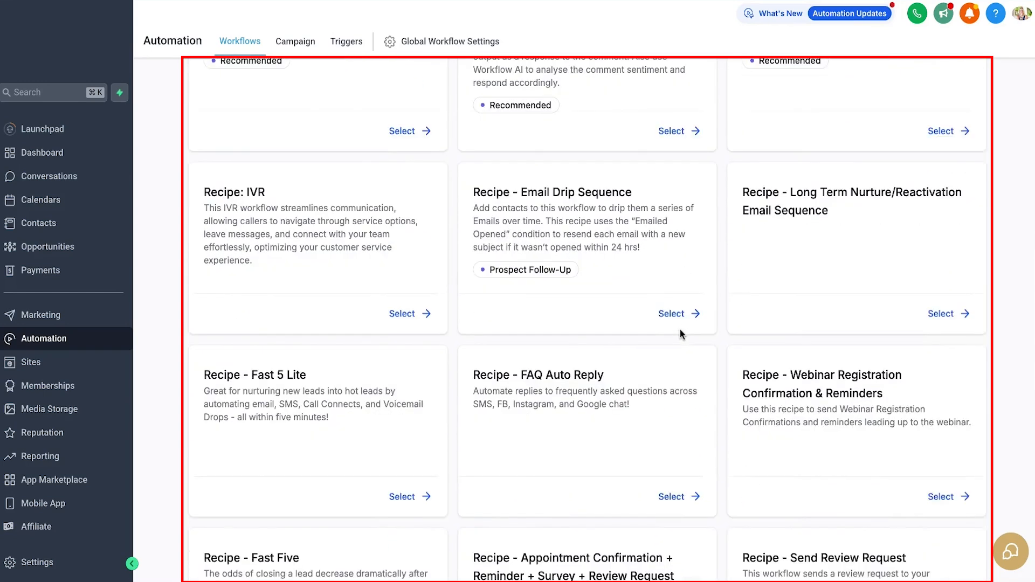
pyautogui.scroll(-3, 679, 328)
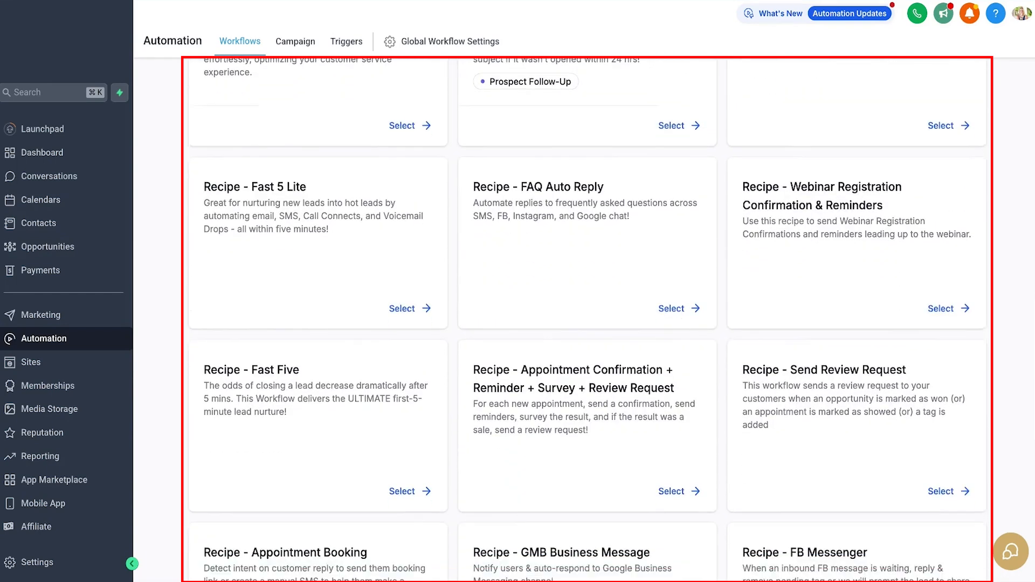
pyautogui.scroll(-2, 587, 318)
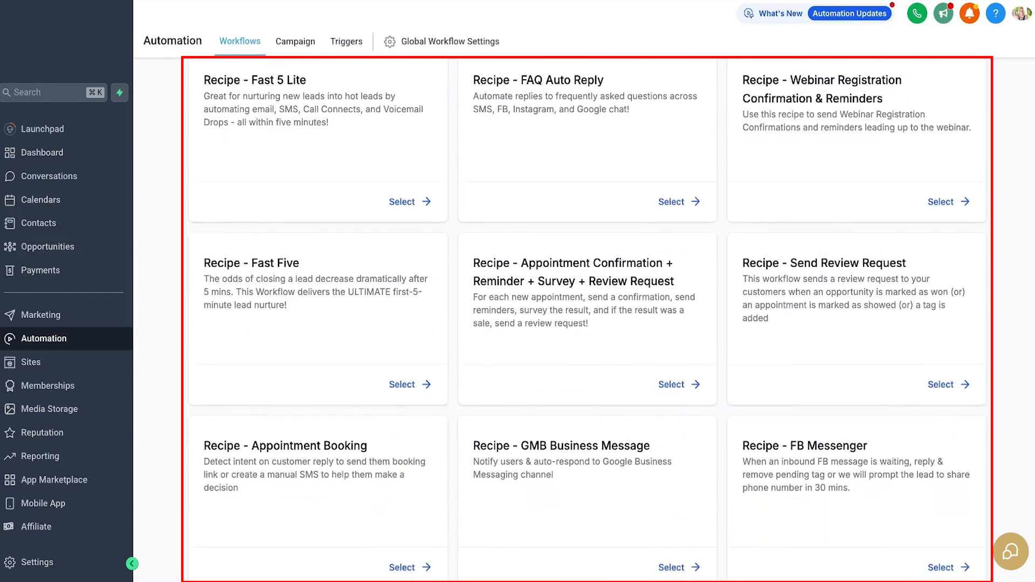
pyautogui.scroll(-5, 280, 341)
pyautogui.moveTo(249, 233); pyautogui.dragTo(407, 286)
# Step: Load the Instagram comment automation recipe and open its trigger settings
pyautogui.click(405, 287)
pyautogui.click(412, 356)
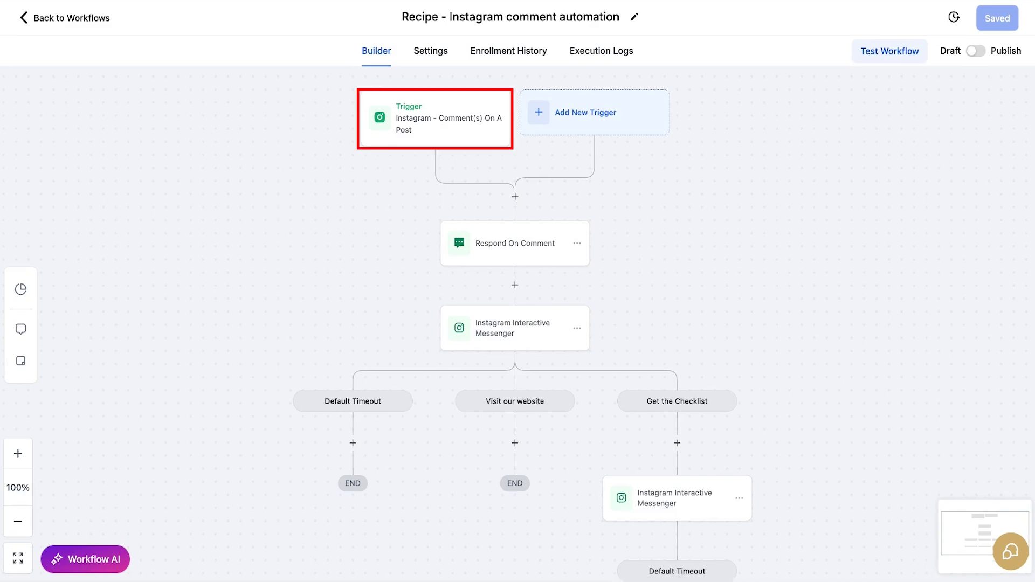
pyautogui.click(467, 128)
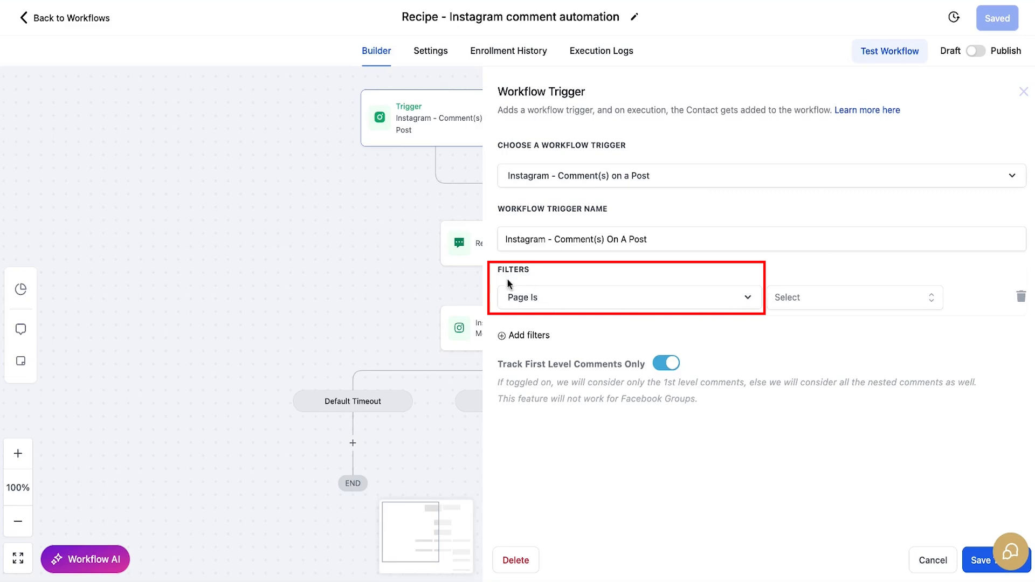
# Step: Set the trigger's page and limit 'Post is' to the first Published Post
pyautogui.click(928, 302)
pyautogui.click(823, 358)
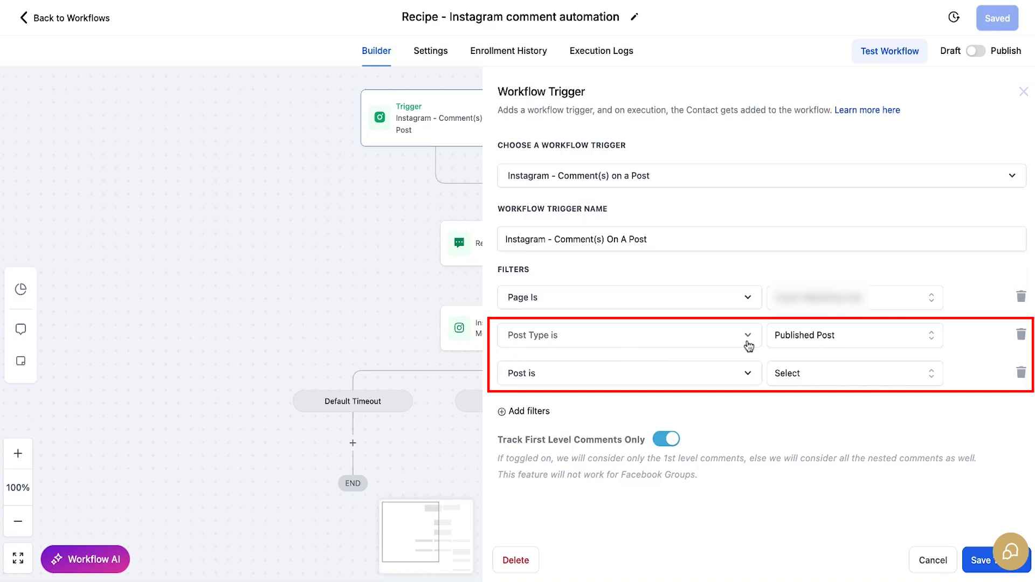
pyautogui.click(930, 339)
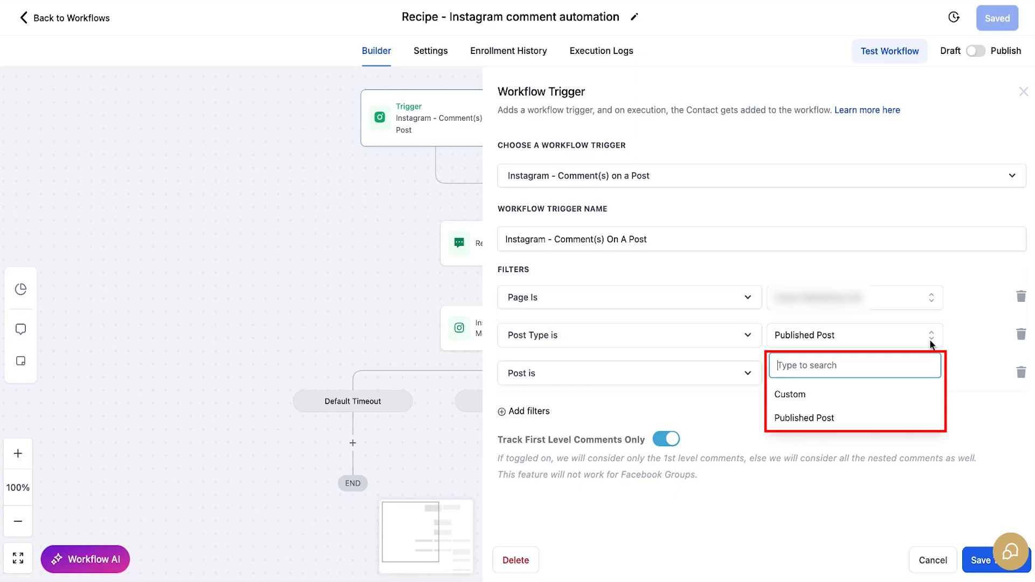
pyautogui.click(875, 400)
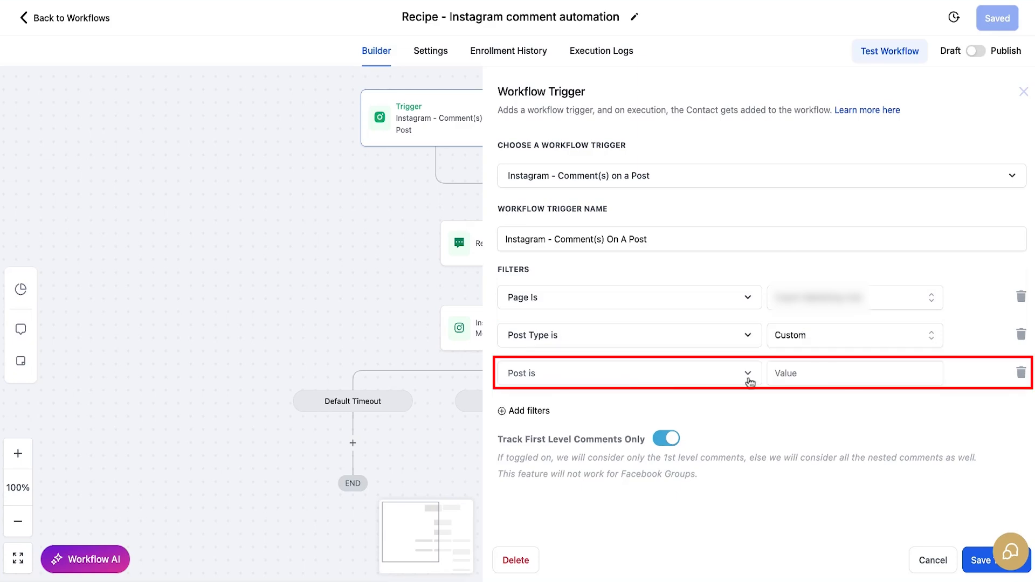
pyautogui.click(819, 375)
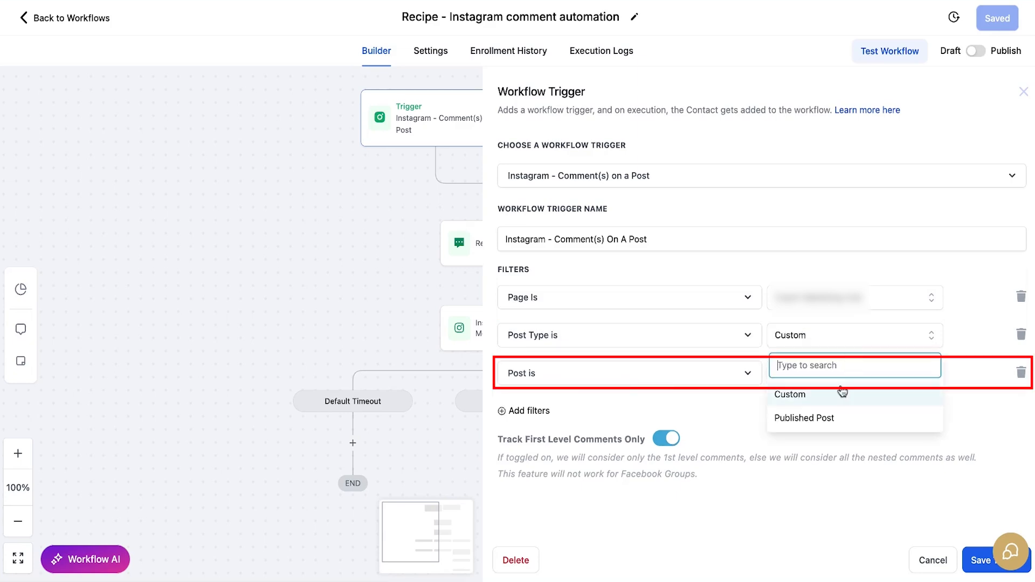
pyautogui.click(832, 419)
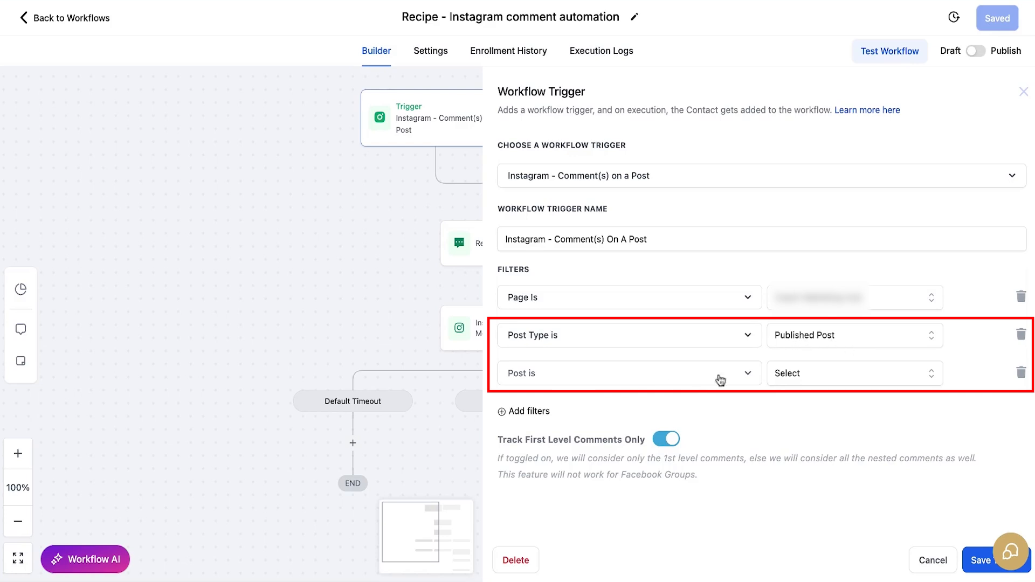
pyautogui.click(930, 374)
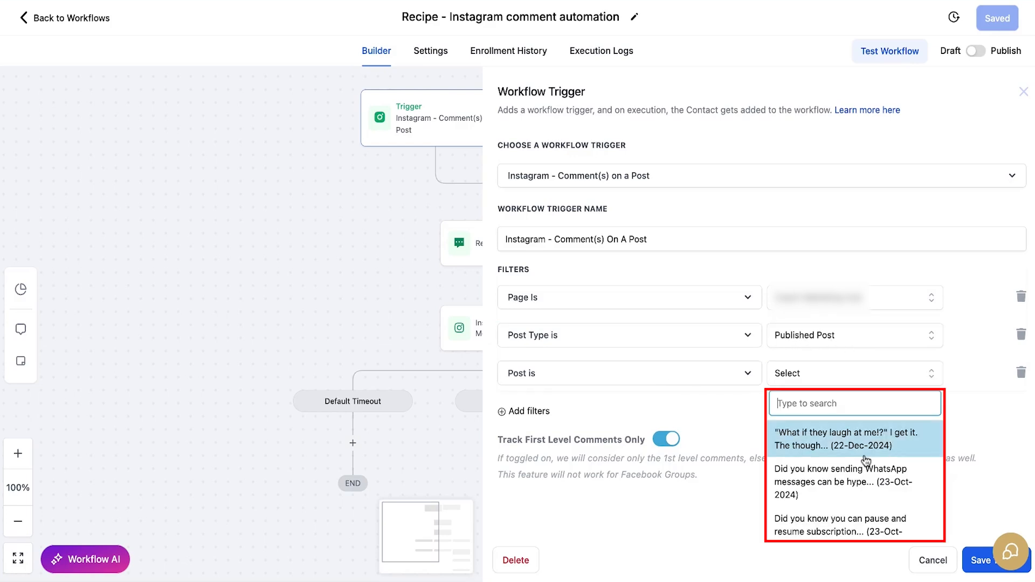
pyautogui.click(851, 446)
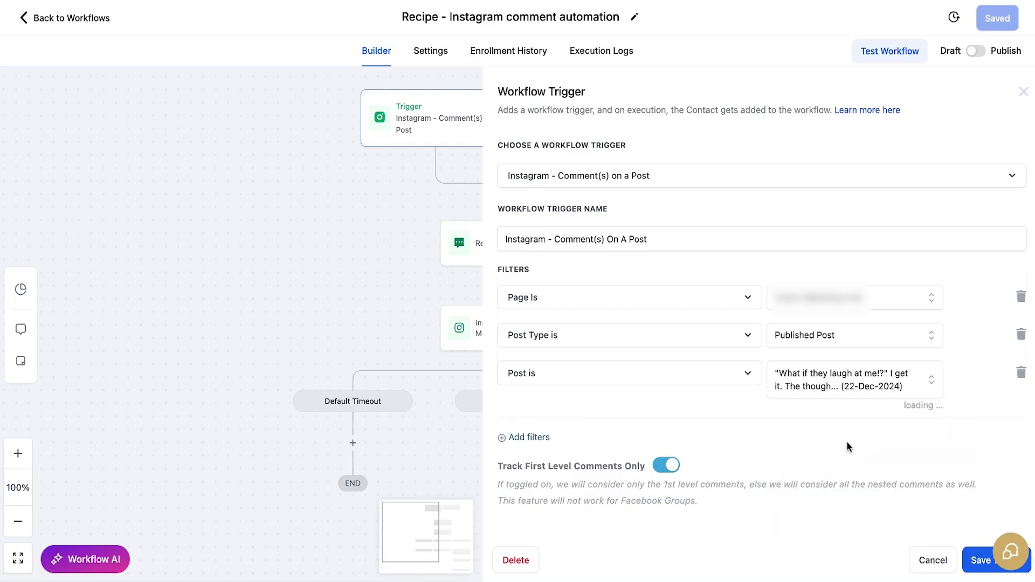
# Step: Add a Contains Phrase filter for 'ME' and save the trigger
pyautogui.click(527, 435)
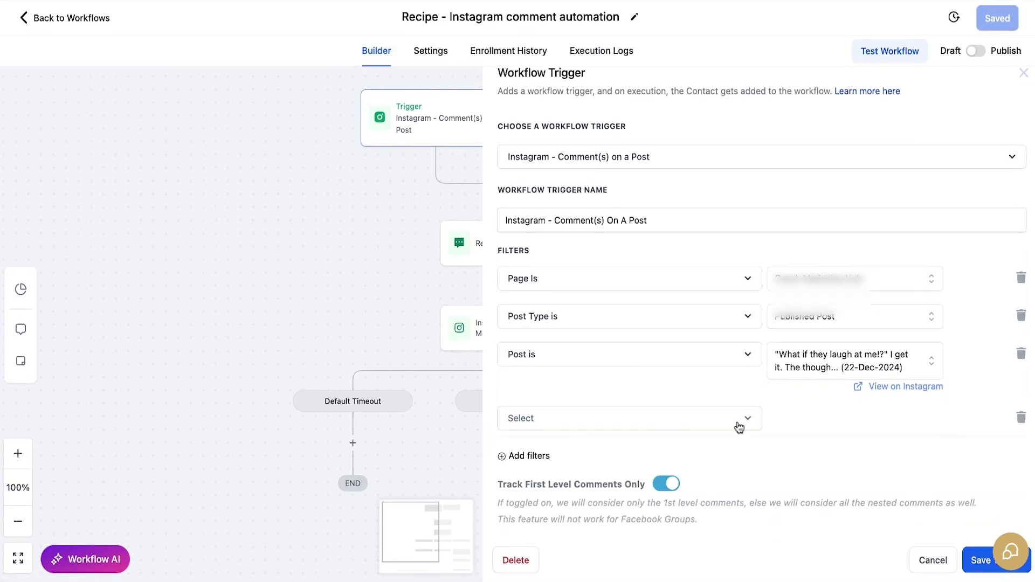
pyautogui.click(742, 422)
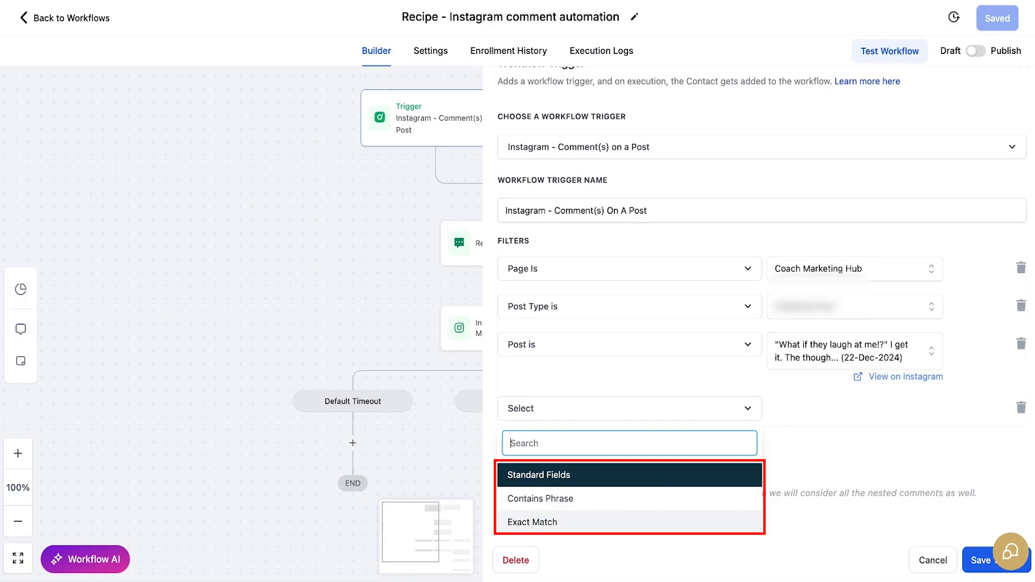
pyautogui.click(601, 504)
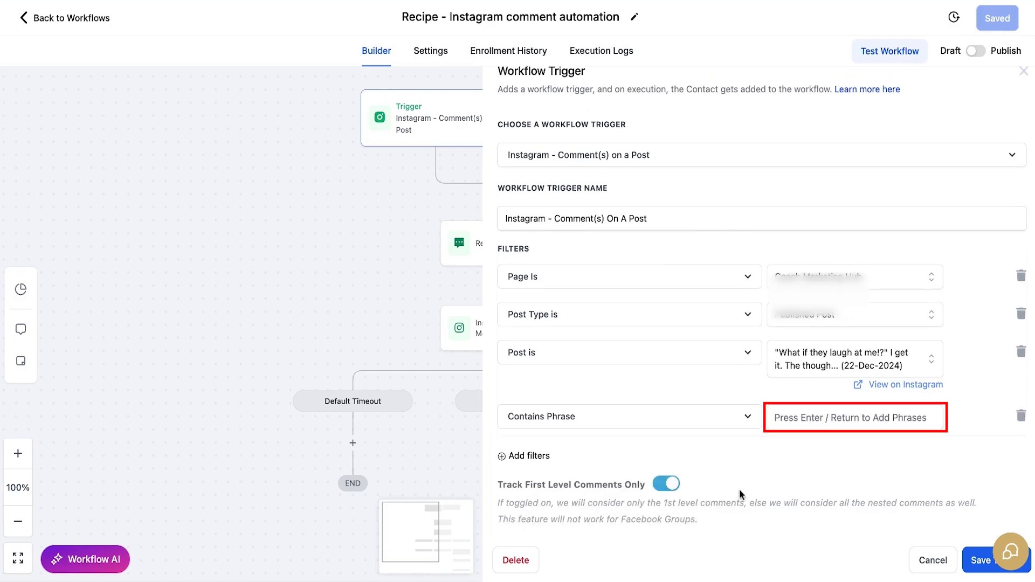
pyautogui.write('ME')
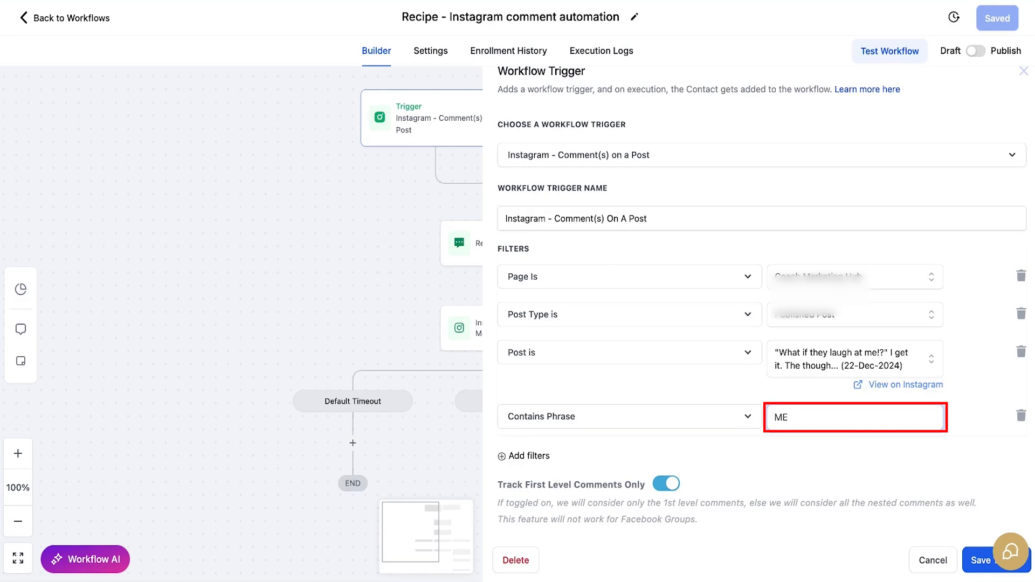
pyautogui.press('Return')
pyautogui.moveTo(497, 484); pyautogui.dragTo(642, 493)
pyautogui.click(644, 493)
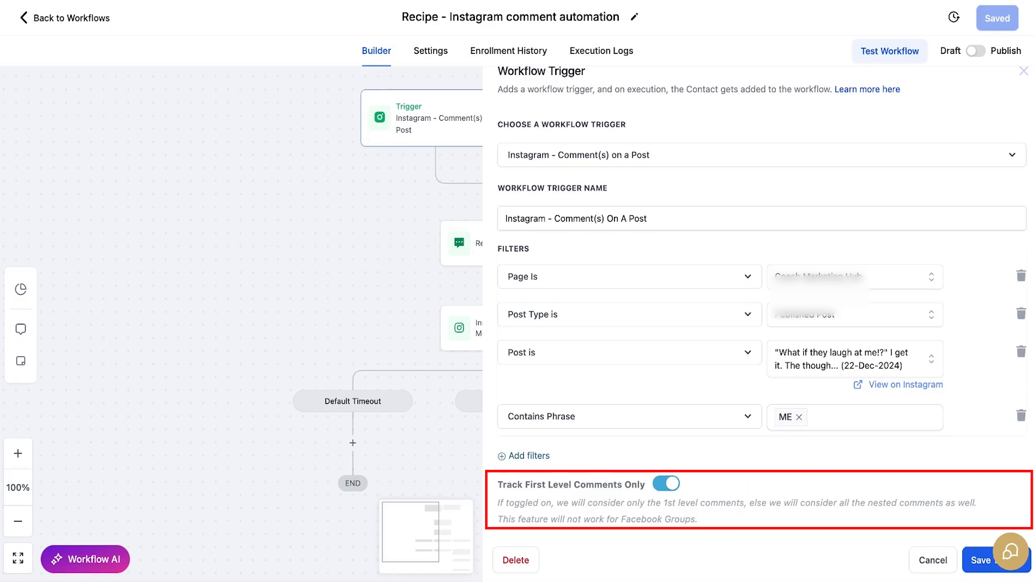
pyautogui.click(977, 562)
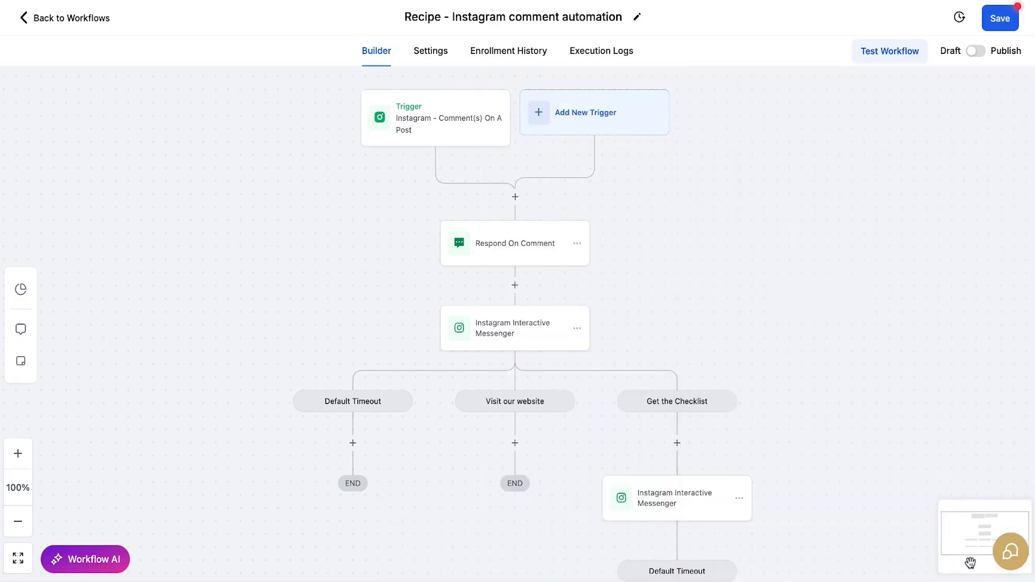
# Step: Add a third Respond On Comment reply: contact full name plus 'check your DMs!!', then save
pyautogui.click(541, 253)
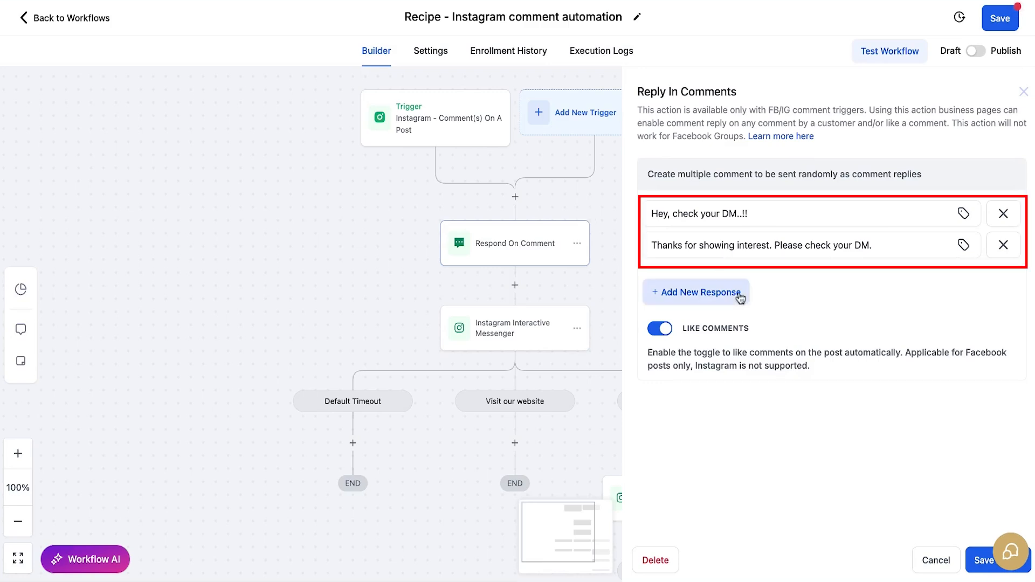
pyautogui.click(714, 298)
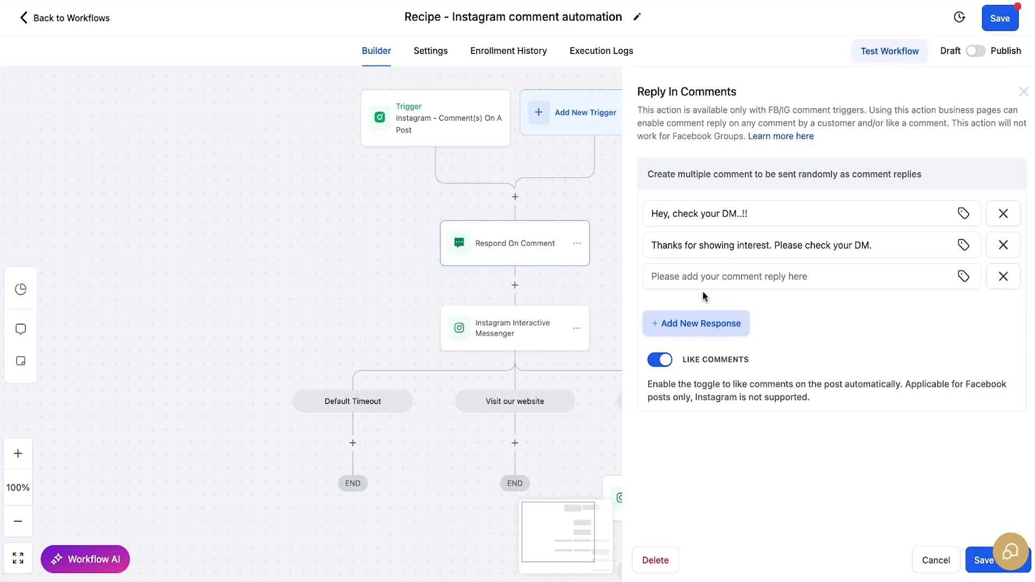
pyautogui.click(963, 277)
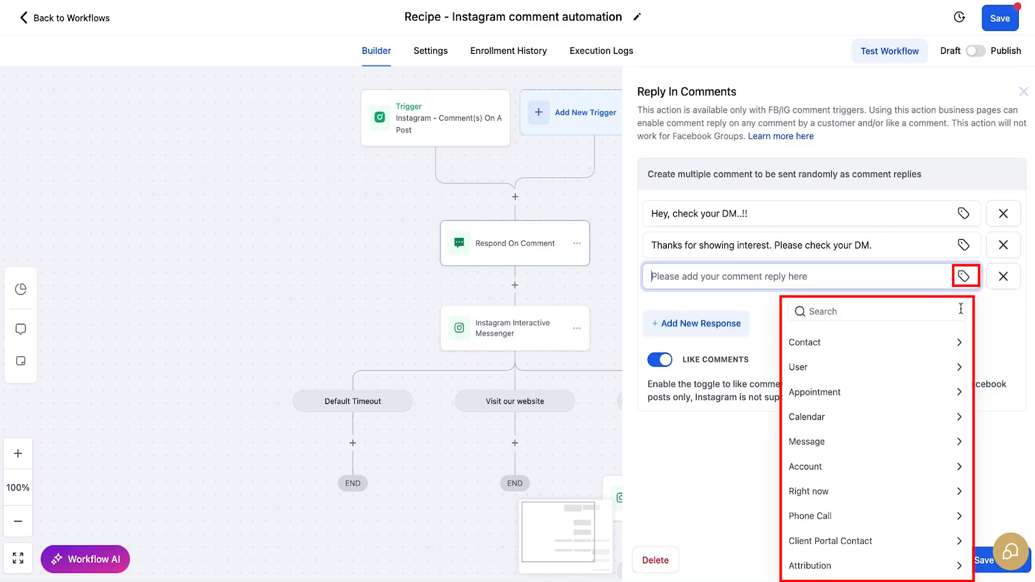
pyautogui.click(958, 345)
pyautogui.click(833, 373)
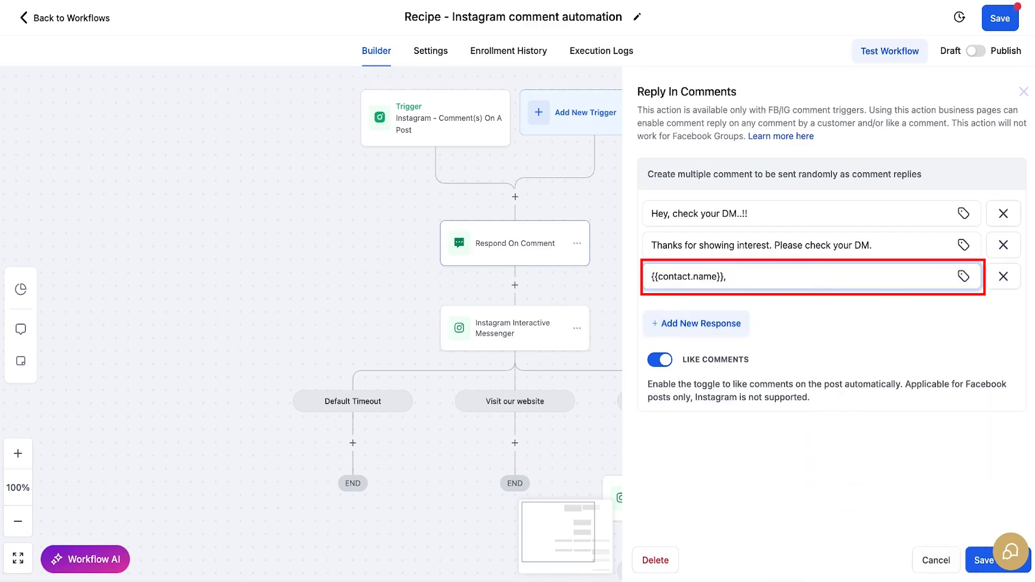
pyautogui.write('check your DMs!!')
pyautogui.click(684, 372)
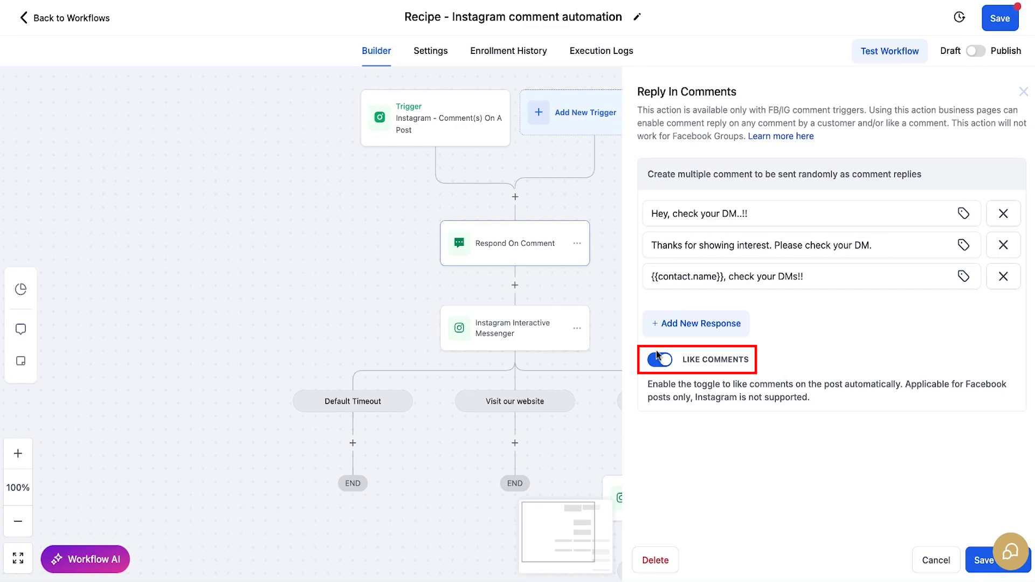
pyautogui.click(979, 565)
pyautogui.moveTo(527, 339); pyautogui.dragTo(528, 297)
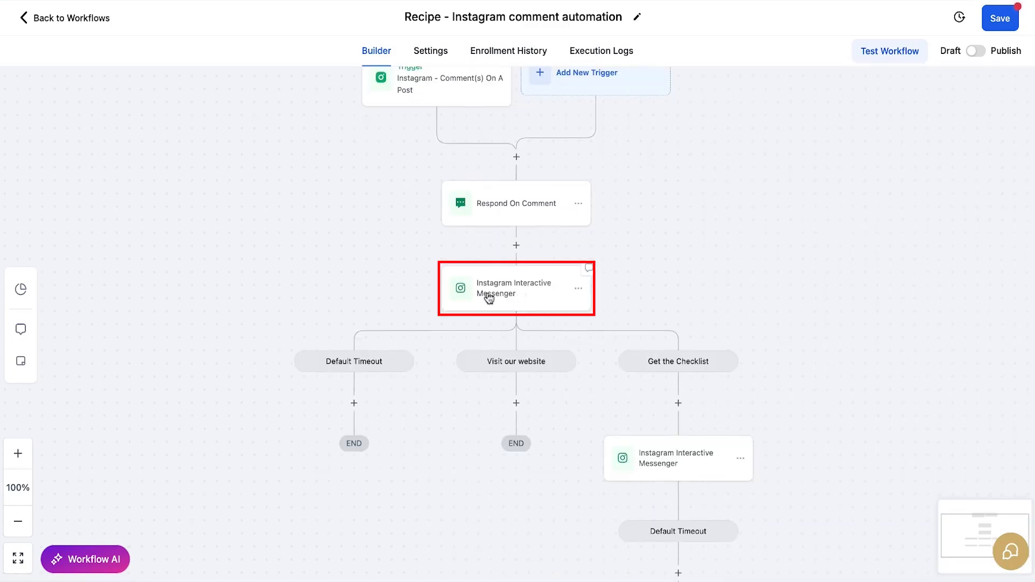
# Step: Switch the Instagram Interactive Messenger DM to Quick Replies and add a first quick reply
pyautogui.click(516, 297)
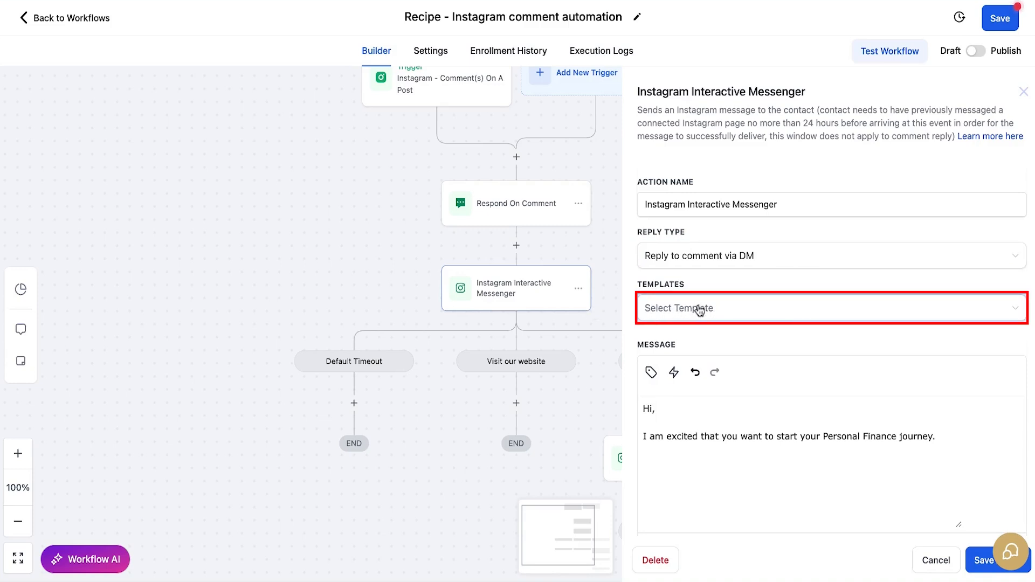
pyautogui.scroll(-2, 676, 378)
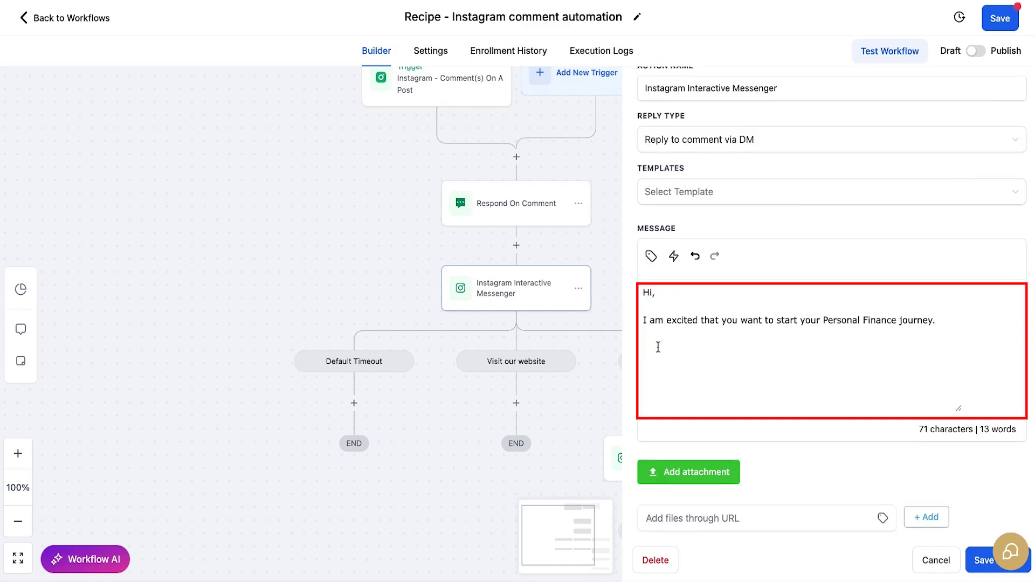
pyautogui.scroll(-3, 792, 369)
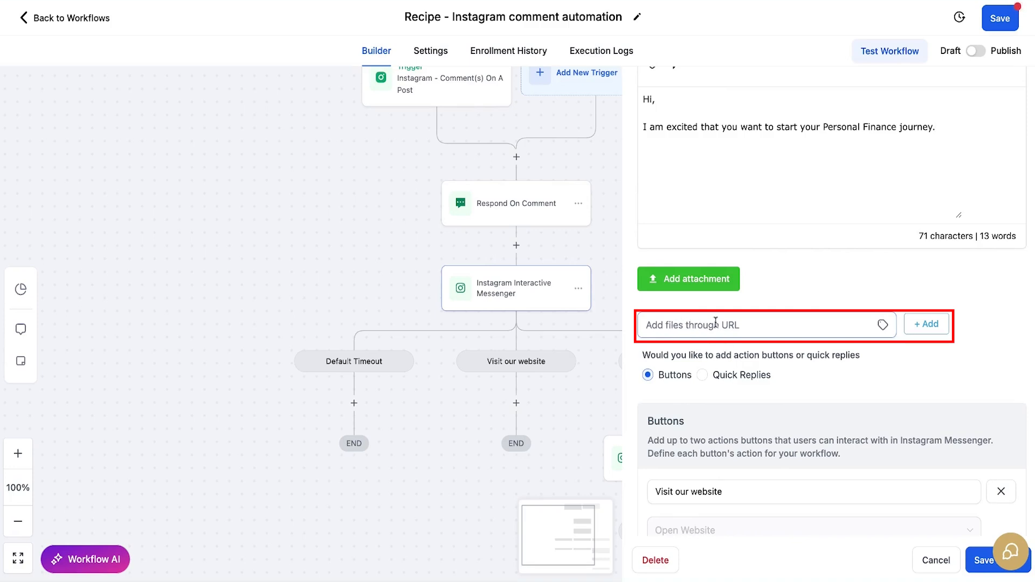
pyautogui.scroll(-3, 733, 326)
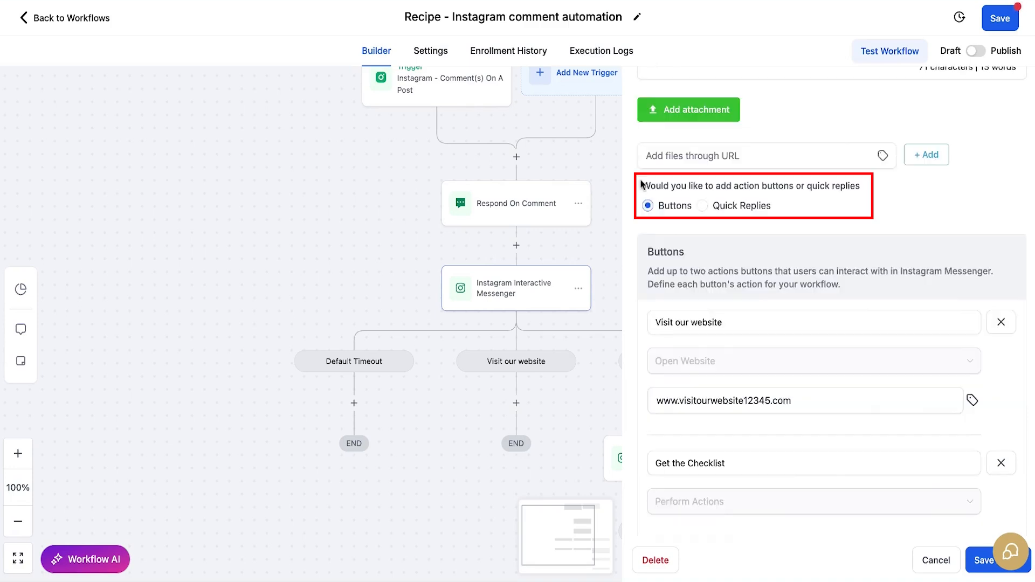
pyautogui.click(702, 205)
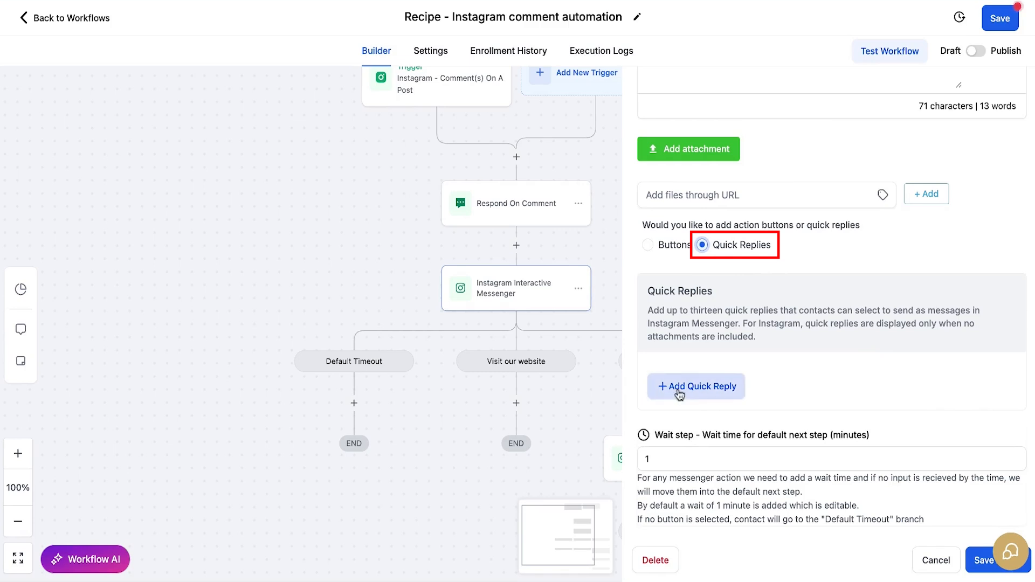
pyautogui.click(724, 386)
# Step: Enter the quick reply 'Yes, I want it!', edit the wait time, and save the step
pyautogui.scroll(-2, 814, 375)
pyautogui.scroll(-1, 813, 375)
pyautogui.click(814, 329)
pyautogui.write('Yes, I want it!')
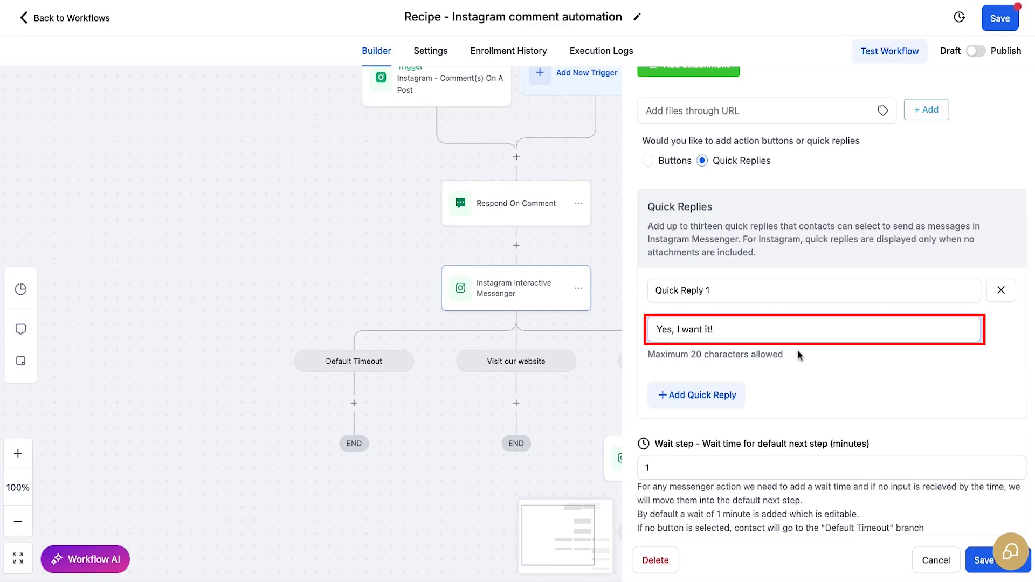
pyautogui.scroll(-1, 791, 355)
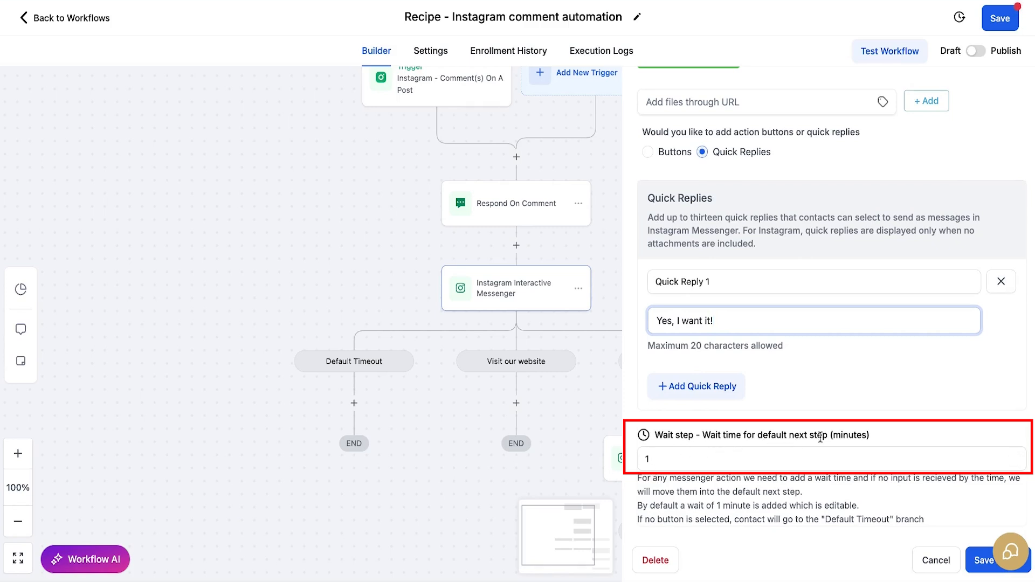
pyautogui.moveTo(663, 465); pyautogui.dragTo(630, 464)
pyautogui.write('2')
pyautogui.write('3')
pyautogui.write('1')
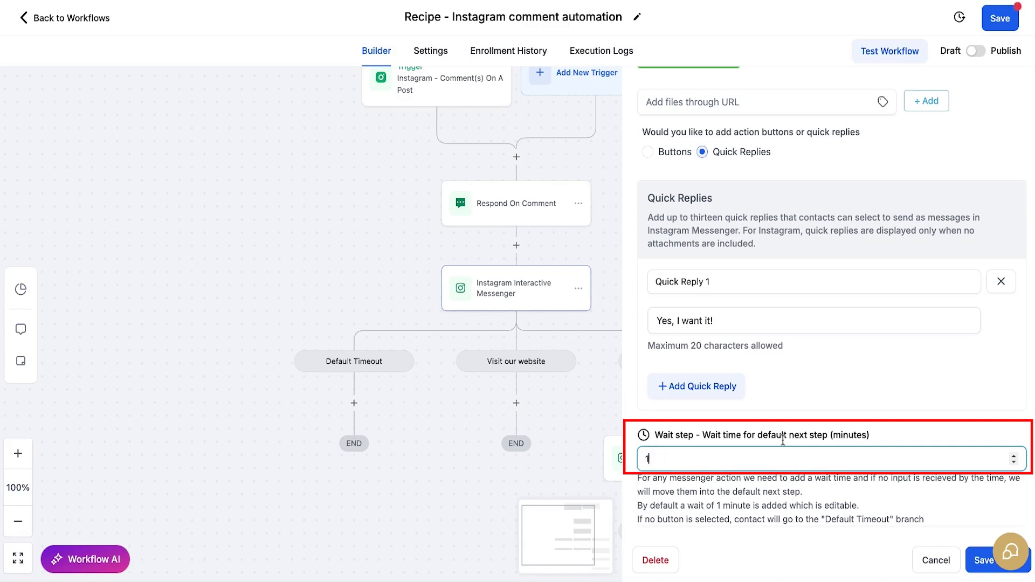
pyautogui.click(973, 570)
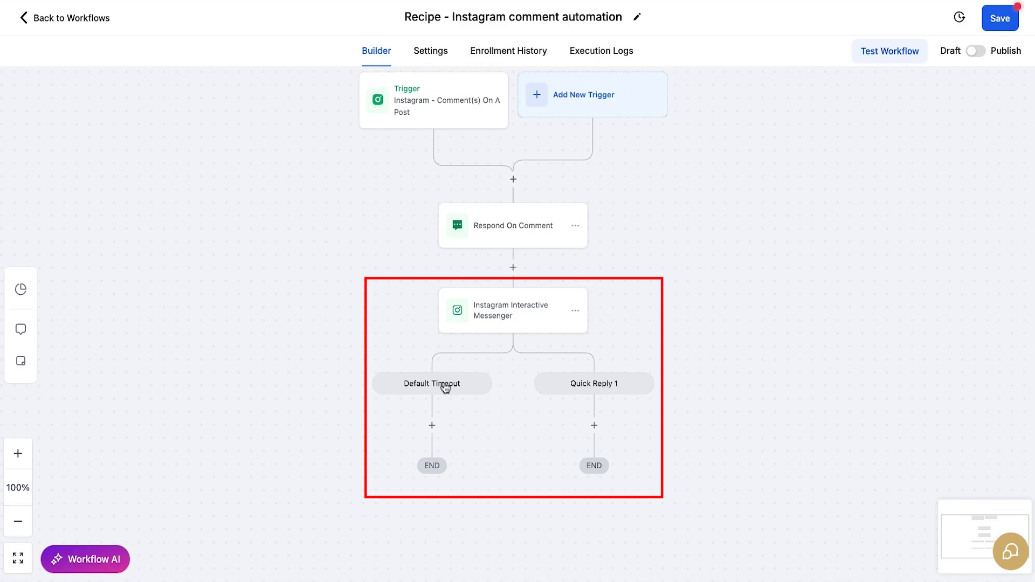
# Step: Reopen the messenger step to check the wait time, then close without changes
pyautogui.click(453, 326)
pyautogui.scroll(-5, 790, 472)
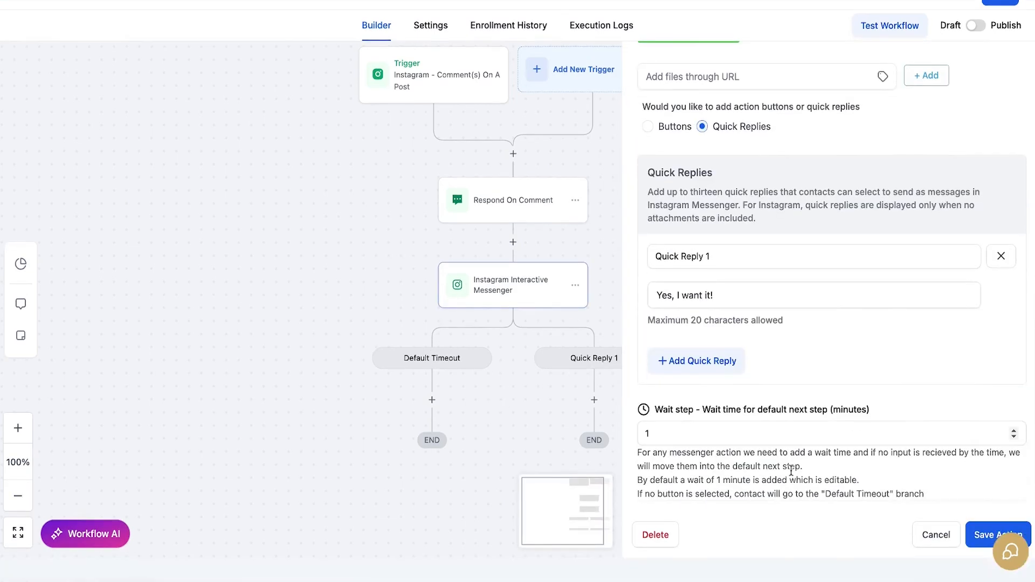
pyautogui.moveTo(665, 462); pyautogui.dragTo(635, 466)
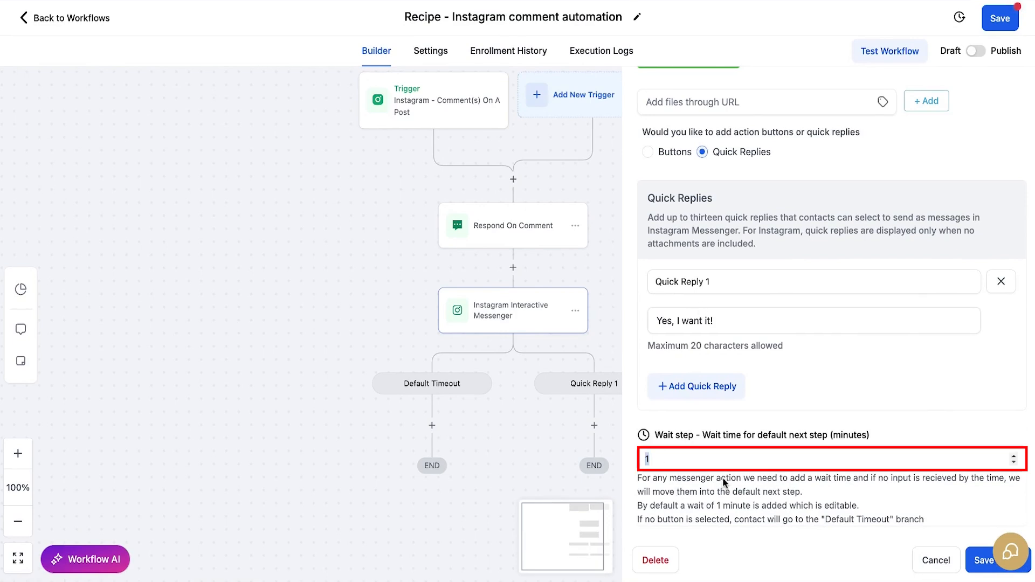
pyautogui.click(936, 563)
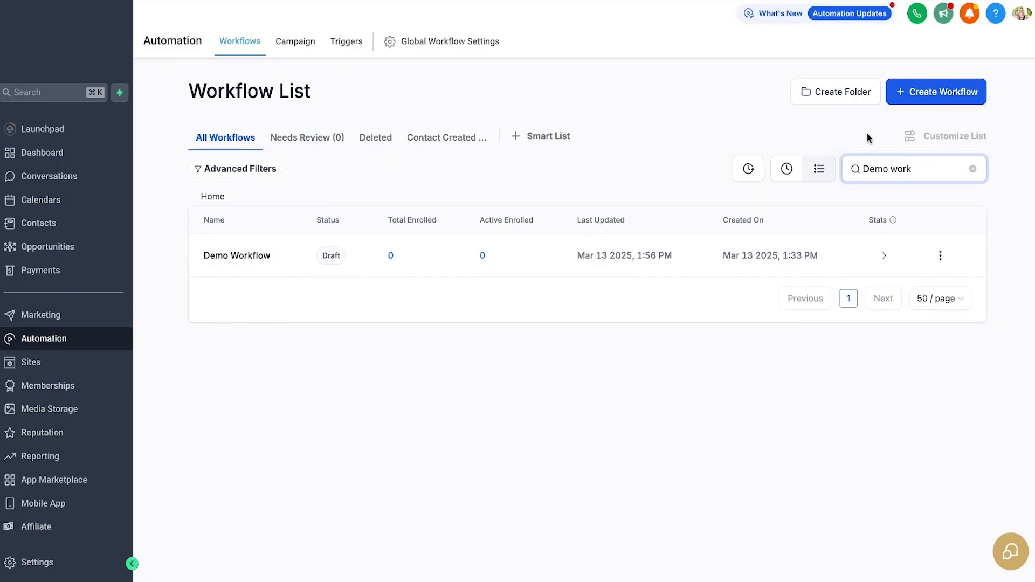
# Step: Show the Create Workflow choices: Select a Recipe or Start from Scratch
pyautogui.click(940, 102)
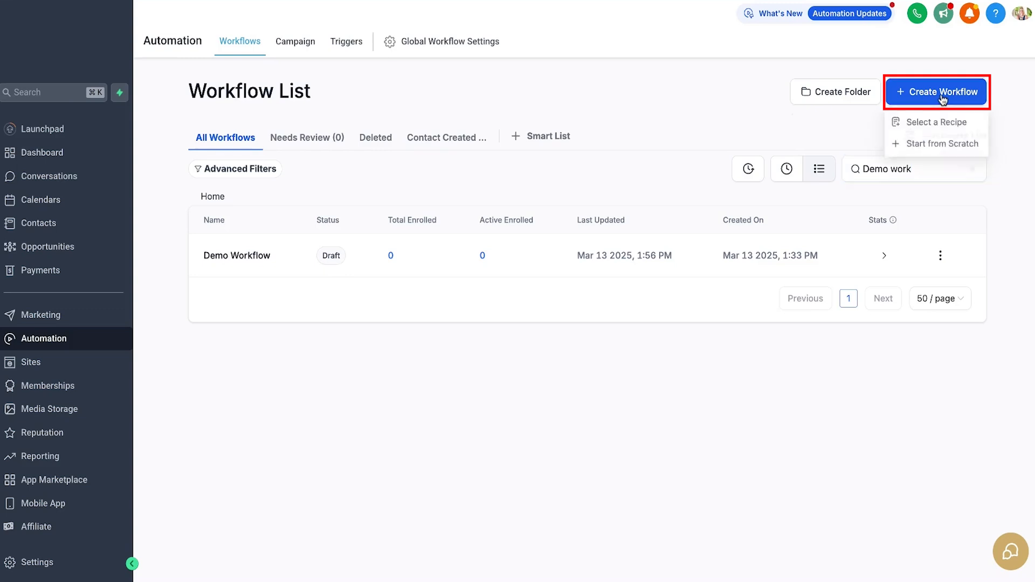